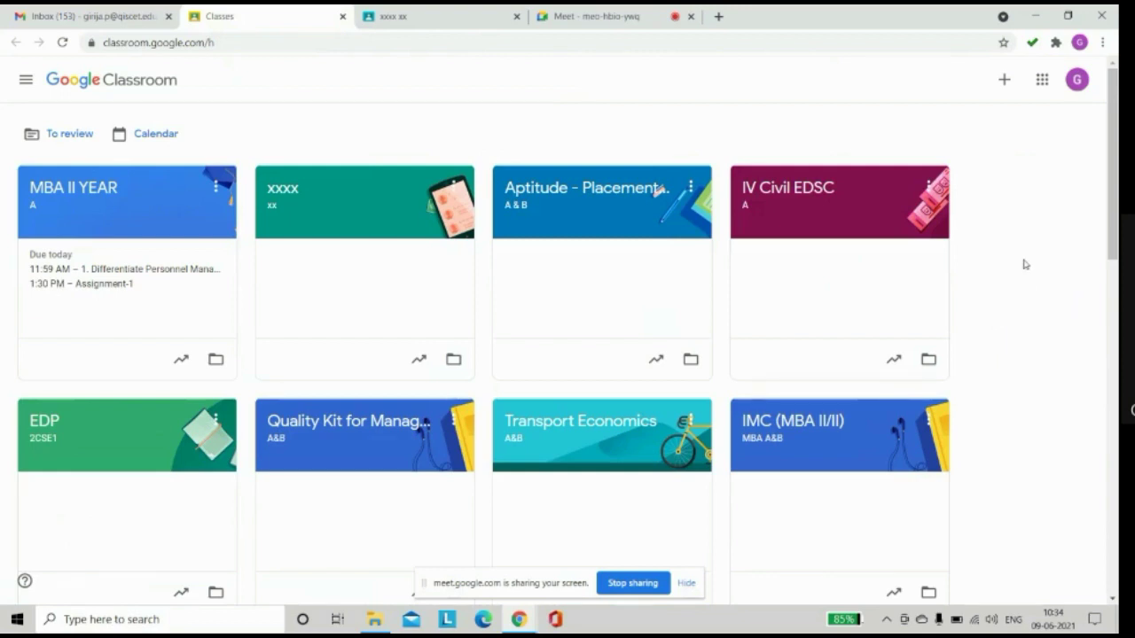
Start creating a new class with the name MBA, section A and subject ED
left_click(1005, 88)
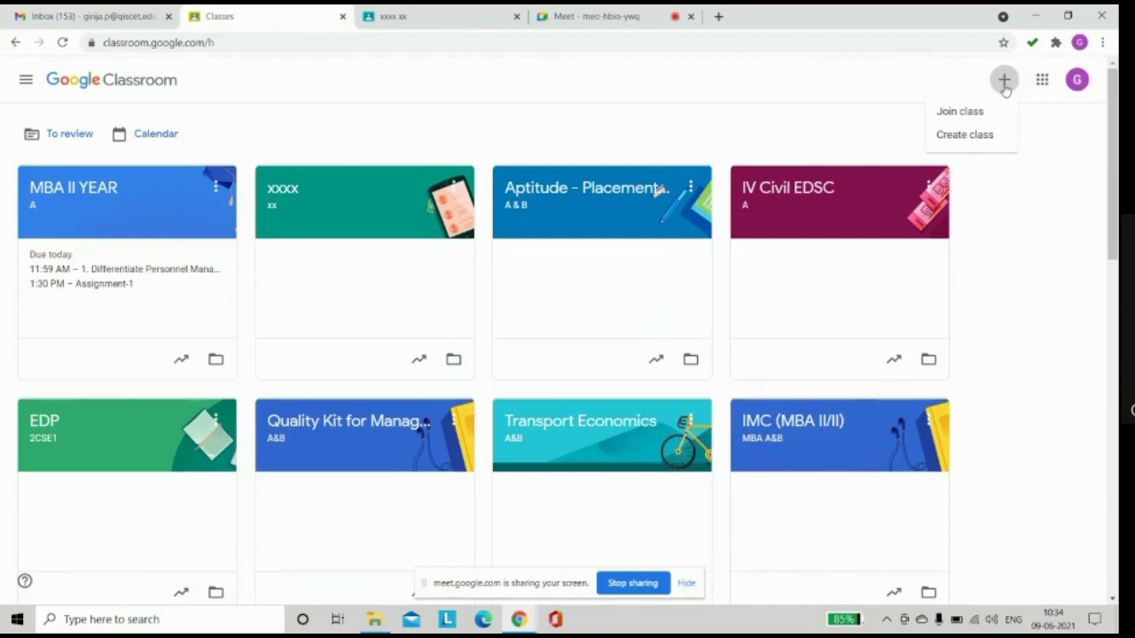
left_click(983, 139)
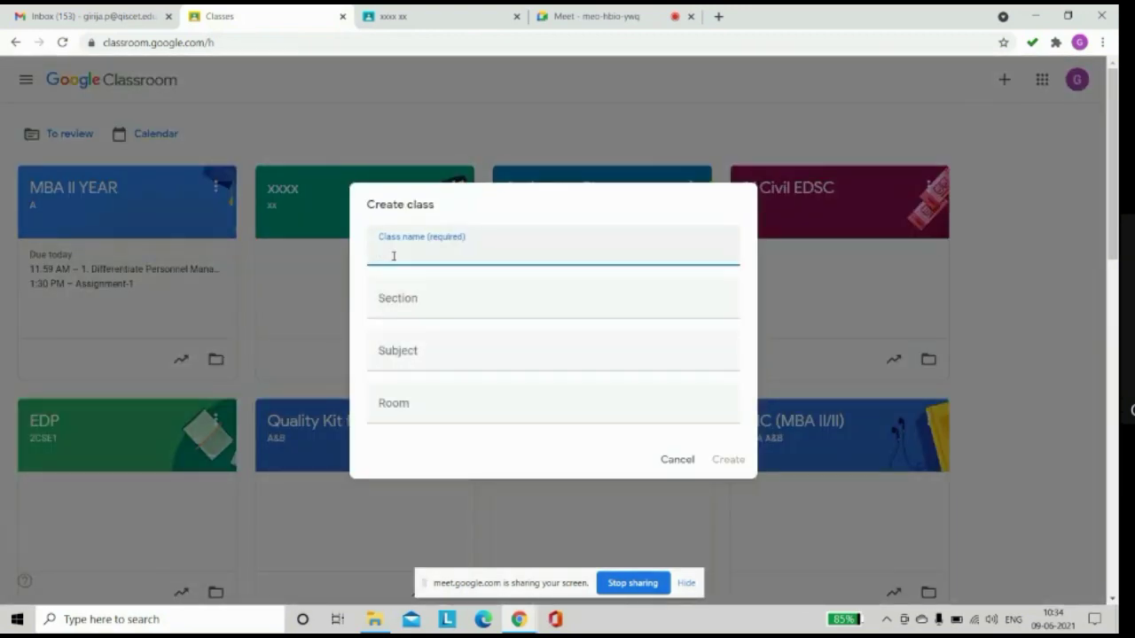
key("Caps_Lock")
type("MBA")
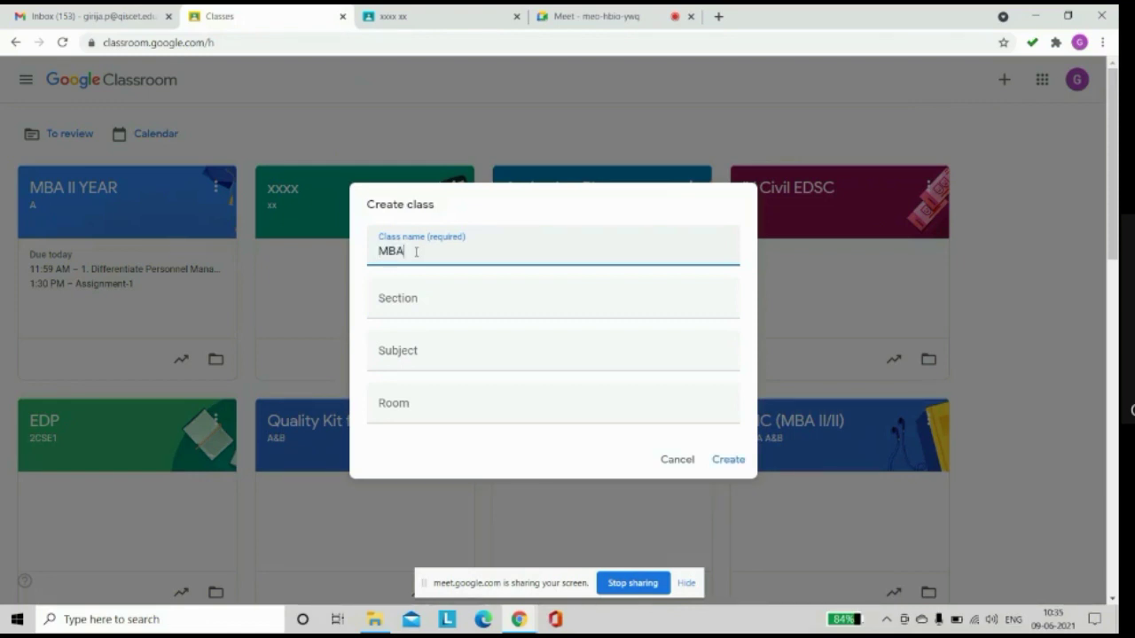
left_click(398, 298)
type("A")
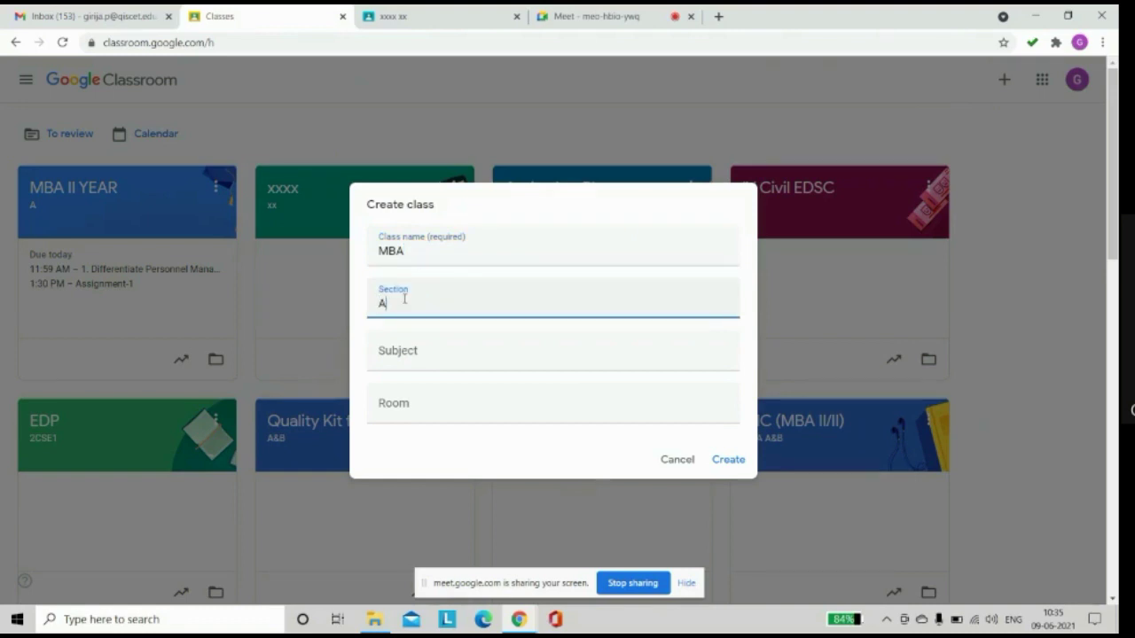
left_click(393, 351)
type("ED")
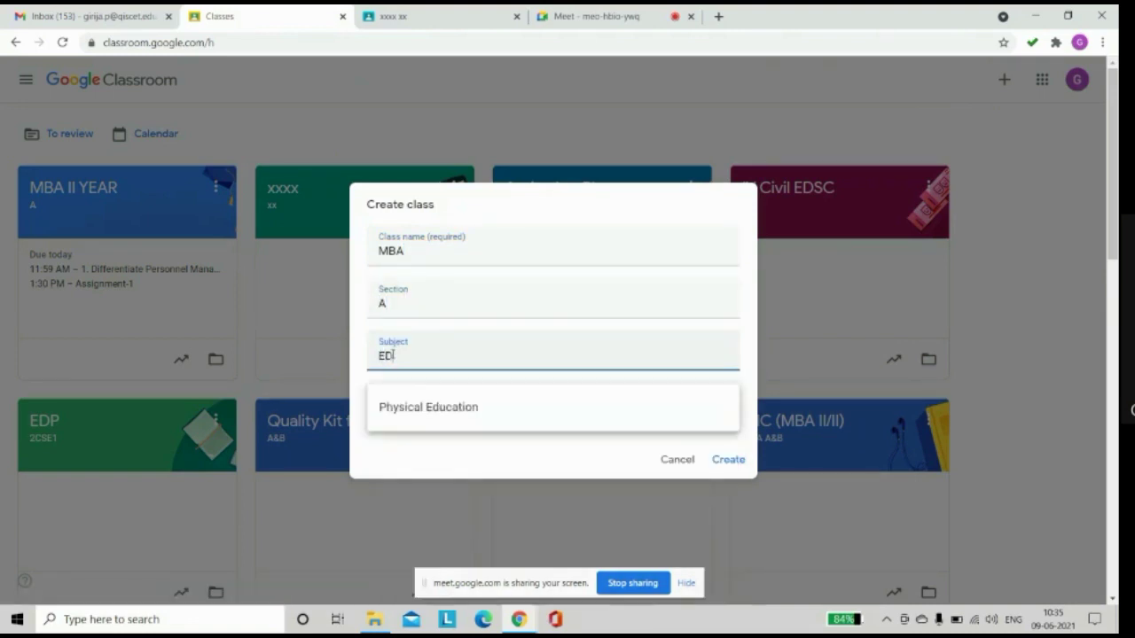
Set the class's room to 101 and create the class
left_click(390, 471)
left_click(408, 404)
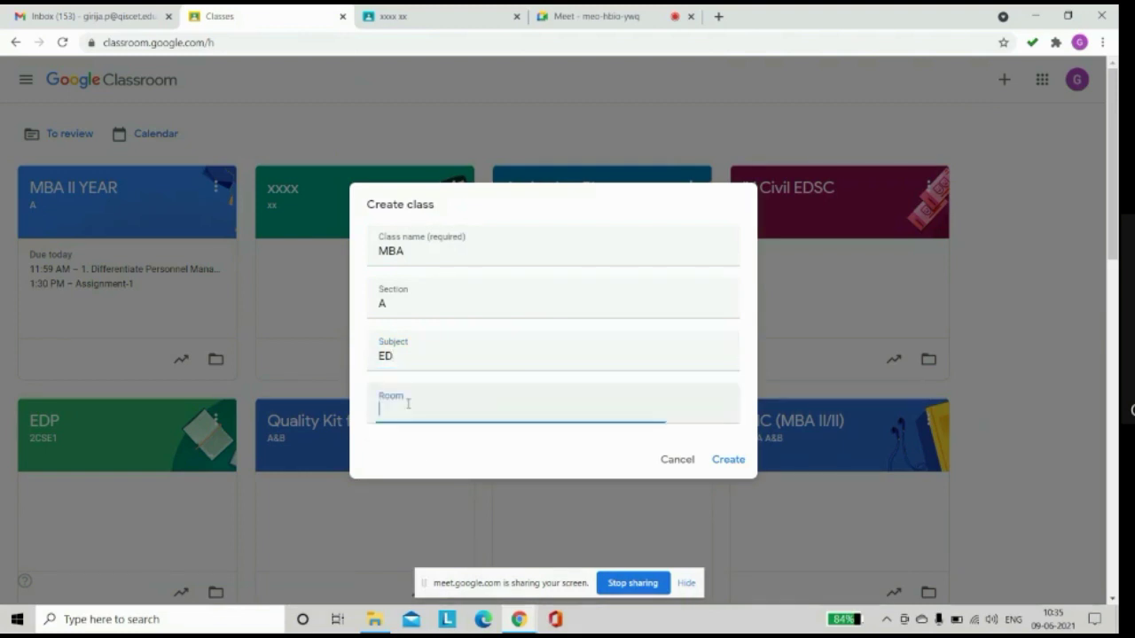
type("0")
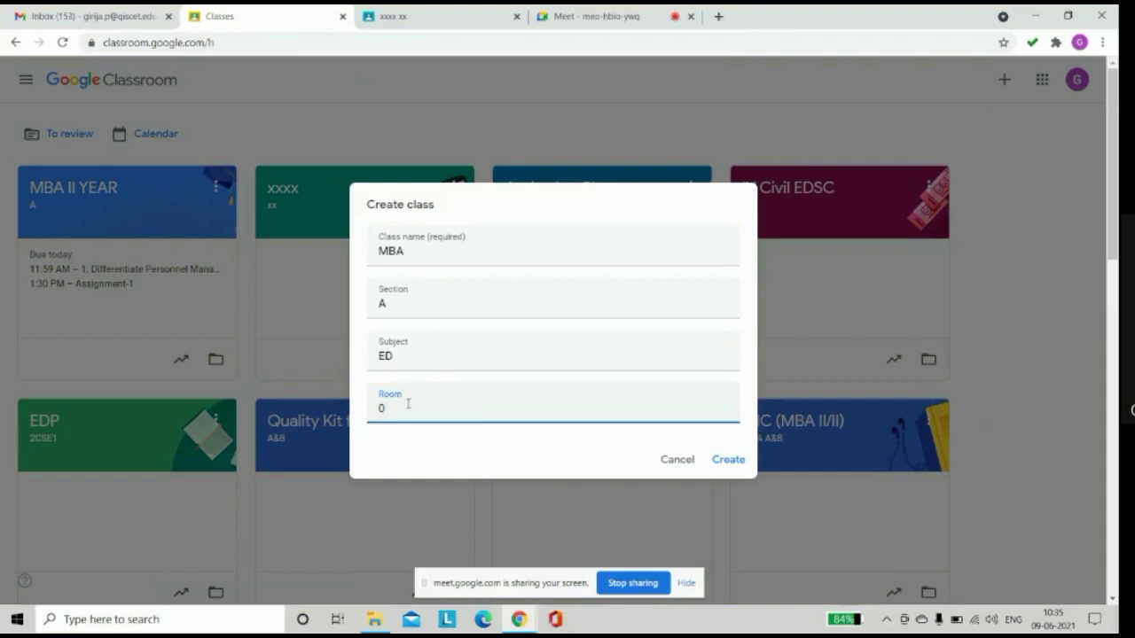
key("BackSpace")
type("101")
left_click(726, 462)
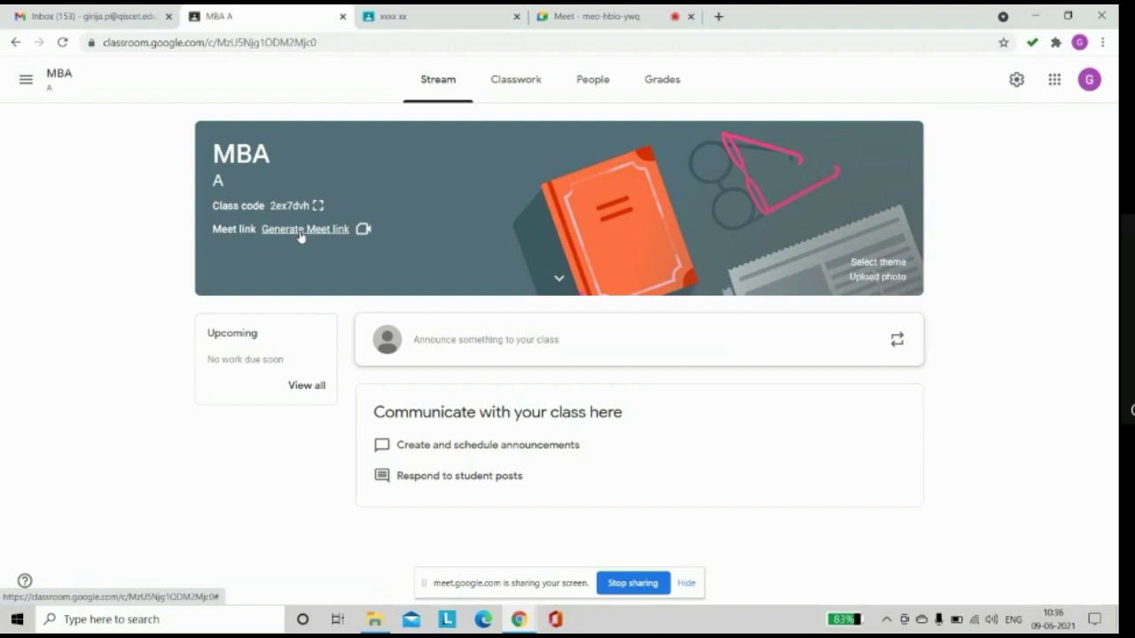
Generate a Meet link for the MBA class and save it with visibility to students on
left_click(301, 233)
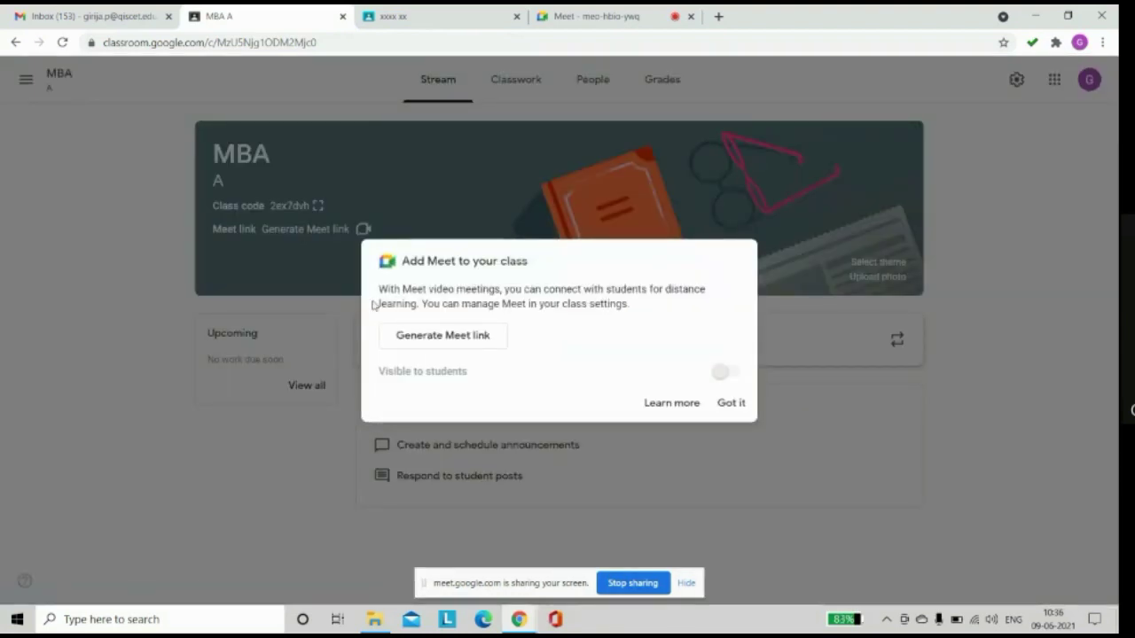
left_click(421, 343)
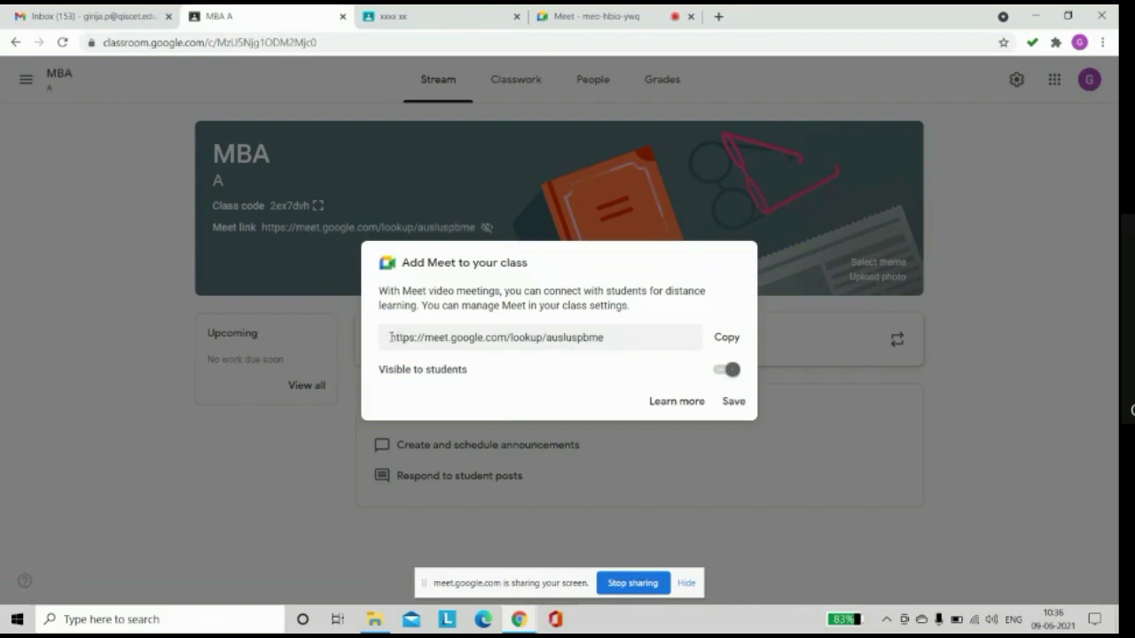
left_click_drag(390, 337, 626, 338)
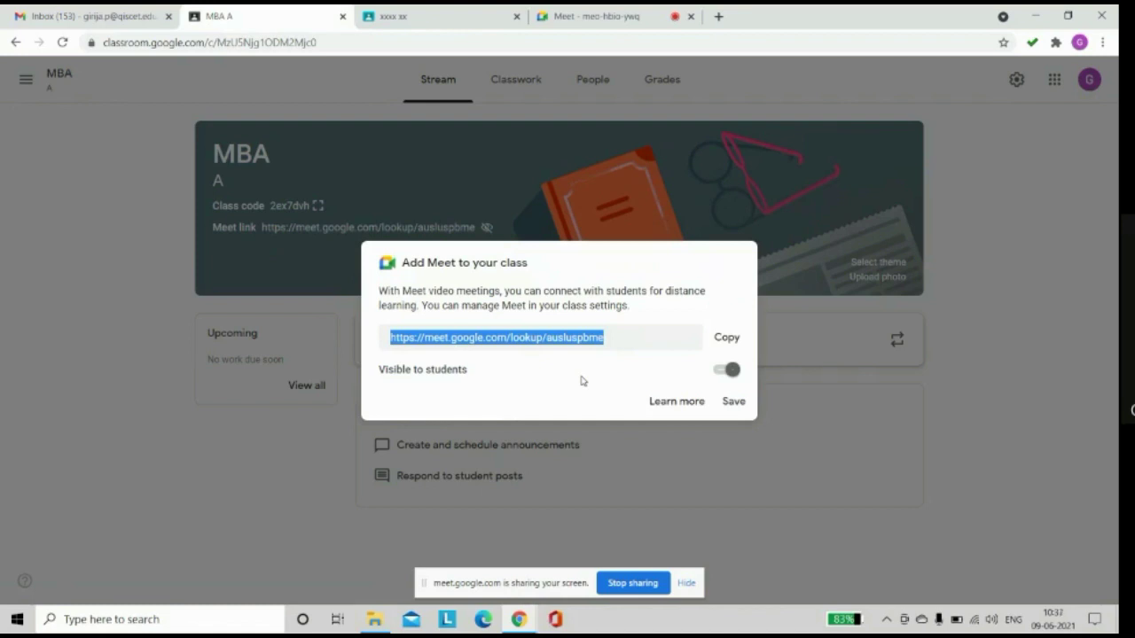
left_click(733, 402)
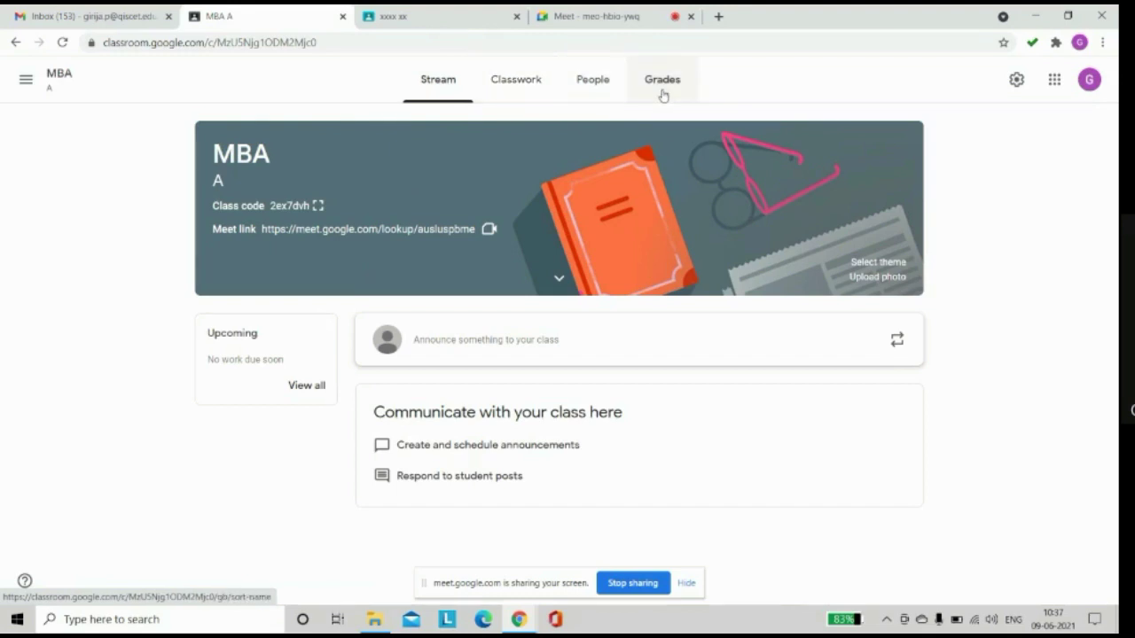
Invite a co-teacher to the MBA class by searching for the colleague's name and sending the invitation
left_click(589, 80)
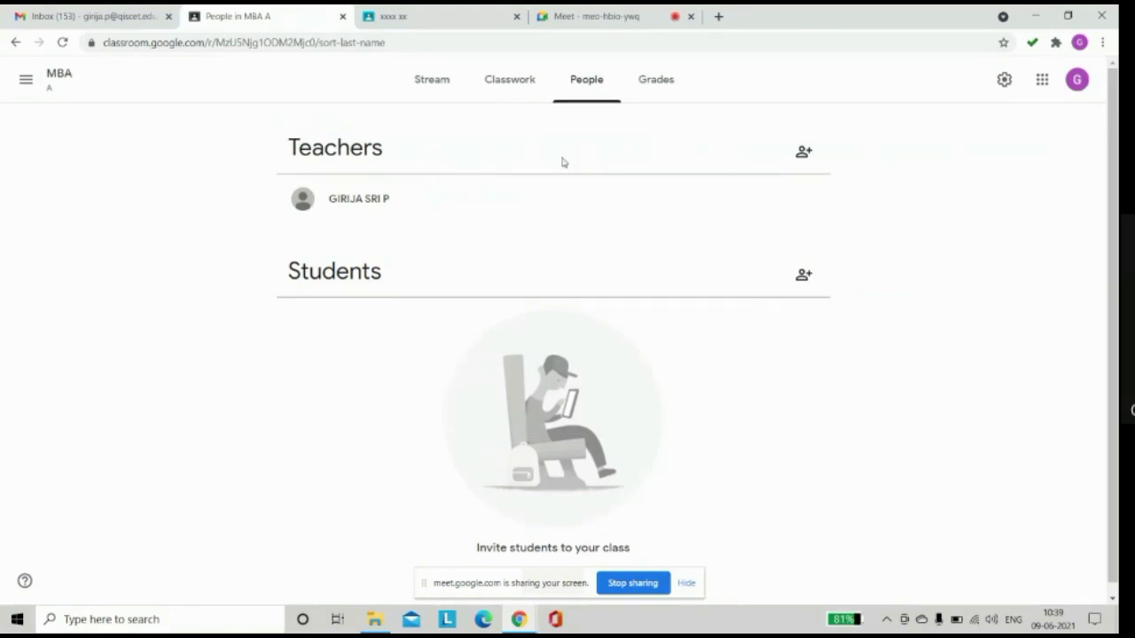
left_click(804, 154)
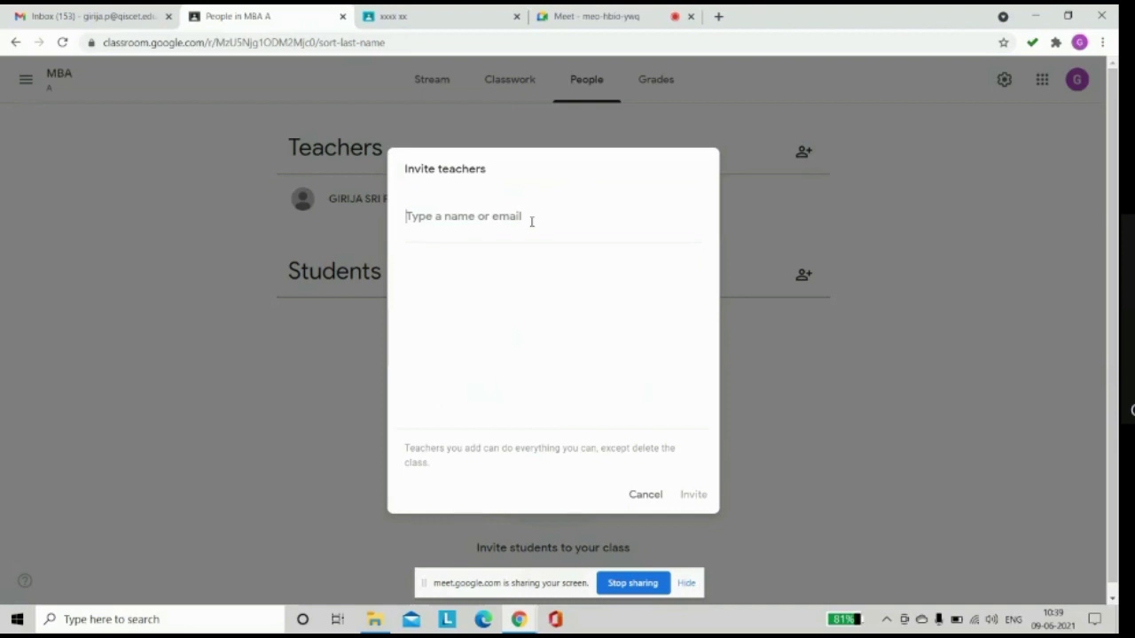
type("bib")
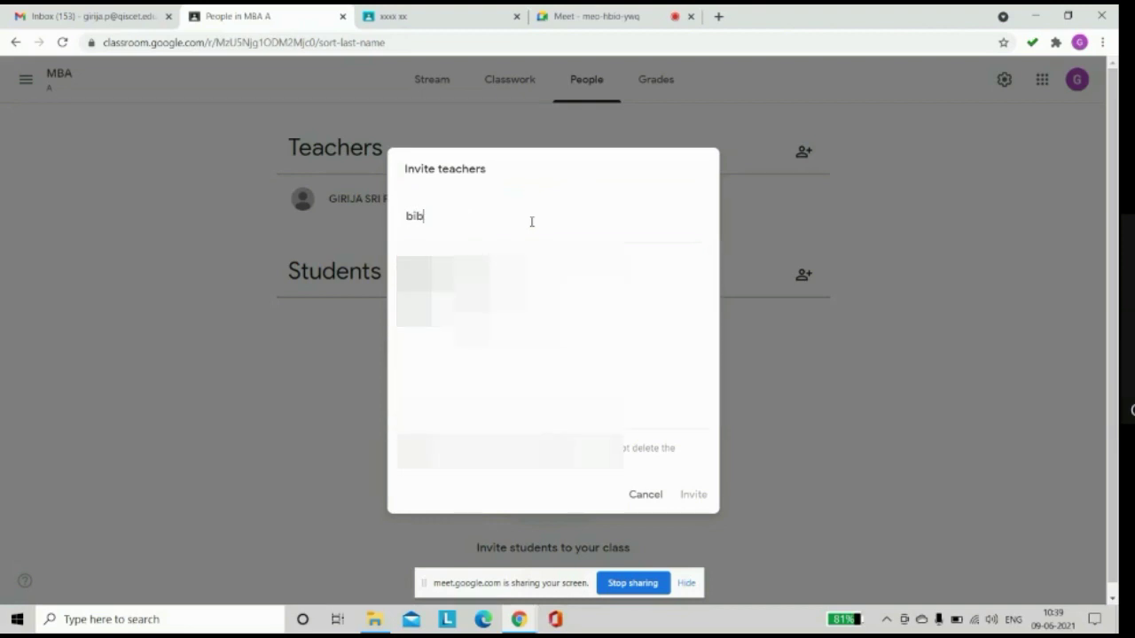
key("BackSpace")
type("n")
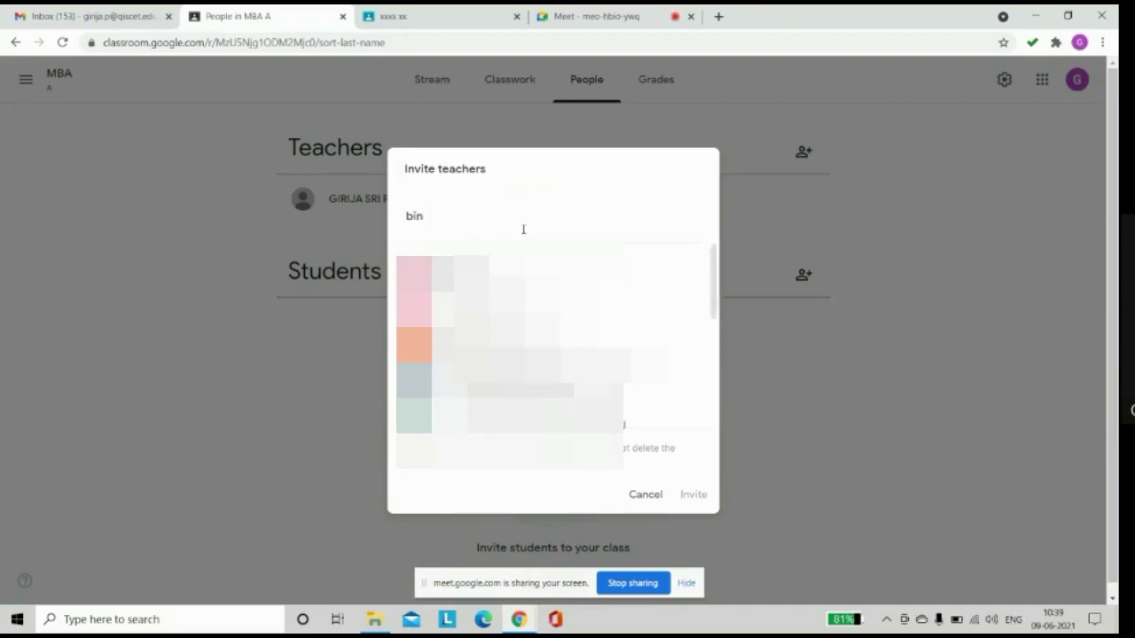
key("Return")
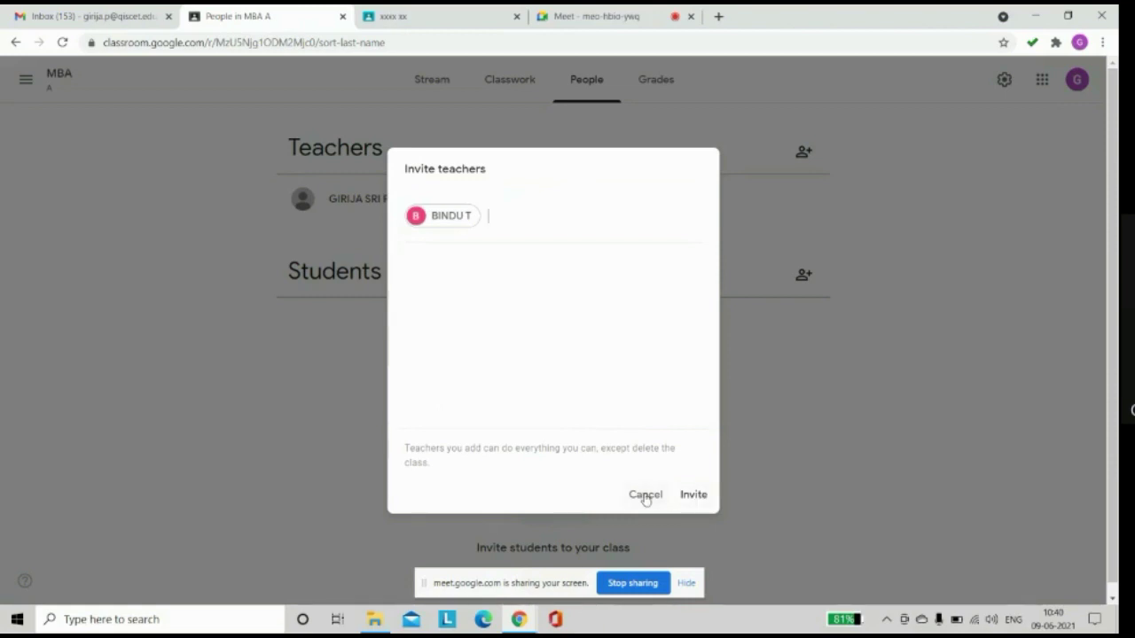
left_click(693, 498)
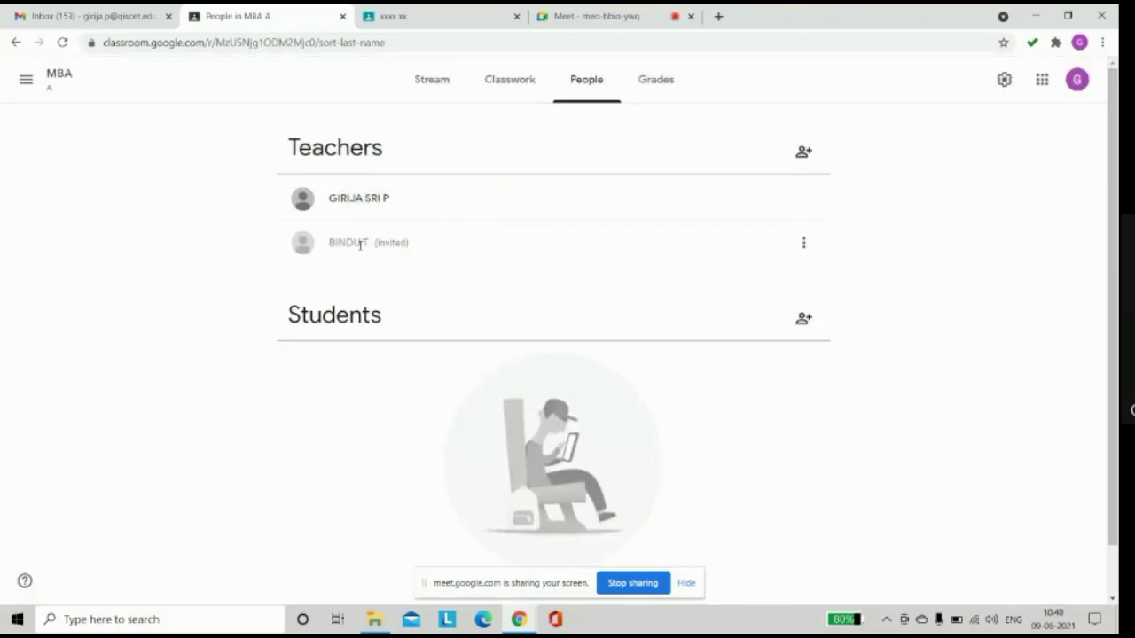
Look at the options for inviting students to the class, then close them without sending an invitation
left_click(803, 321)
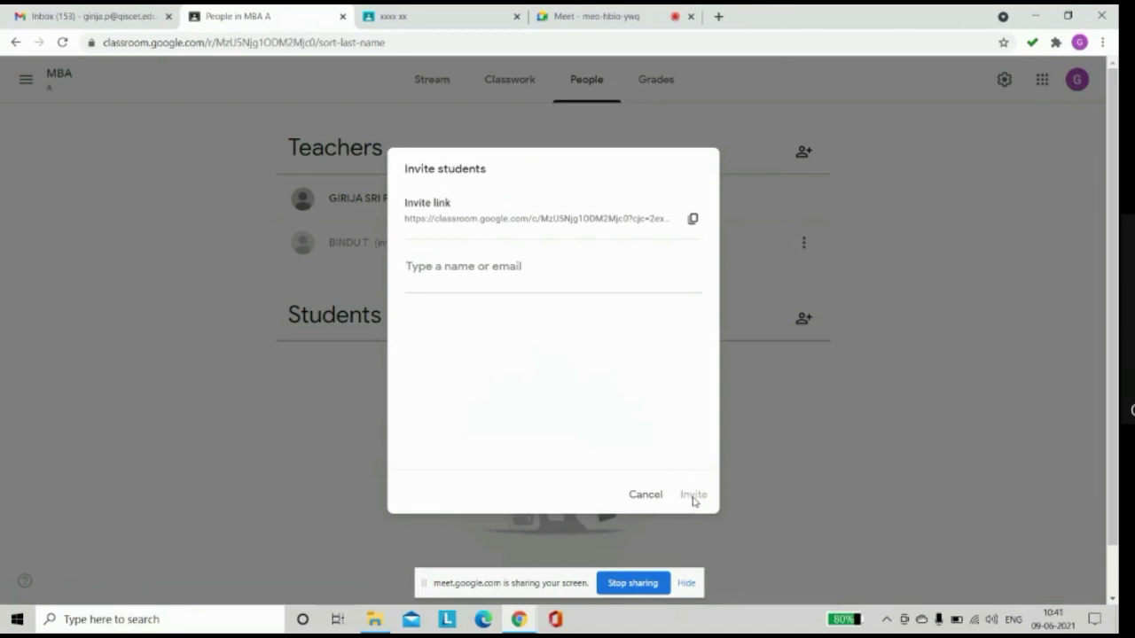
left_click(638, 499)
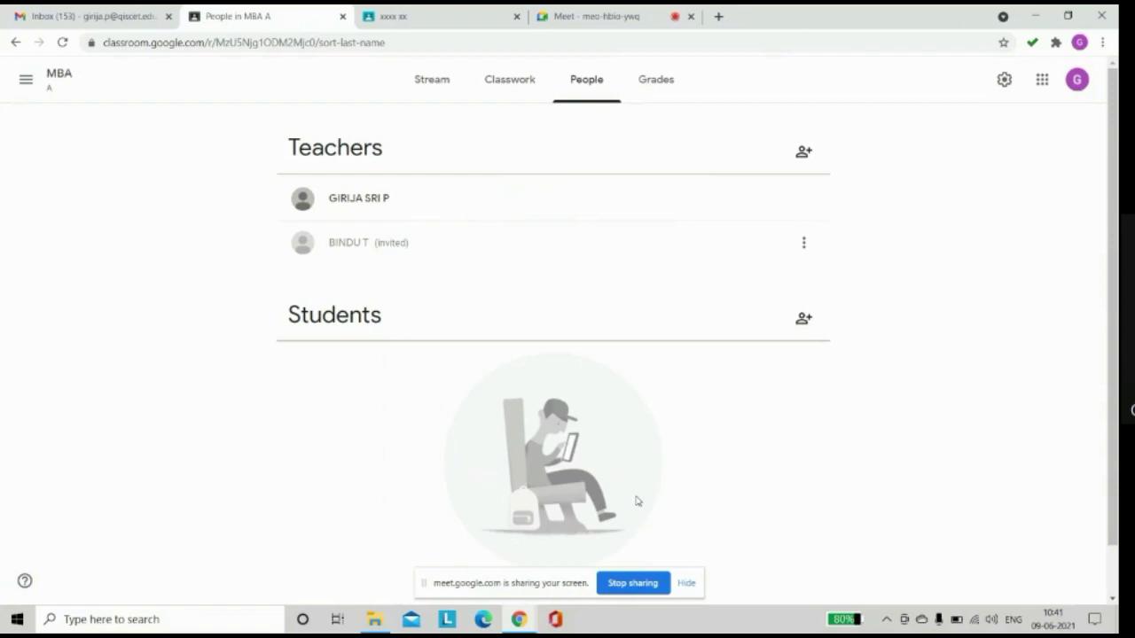
Start a new topic in the MBA class's classwork
left_click(496, 86)
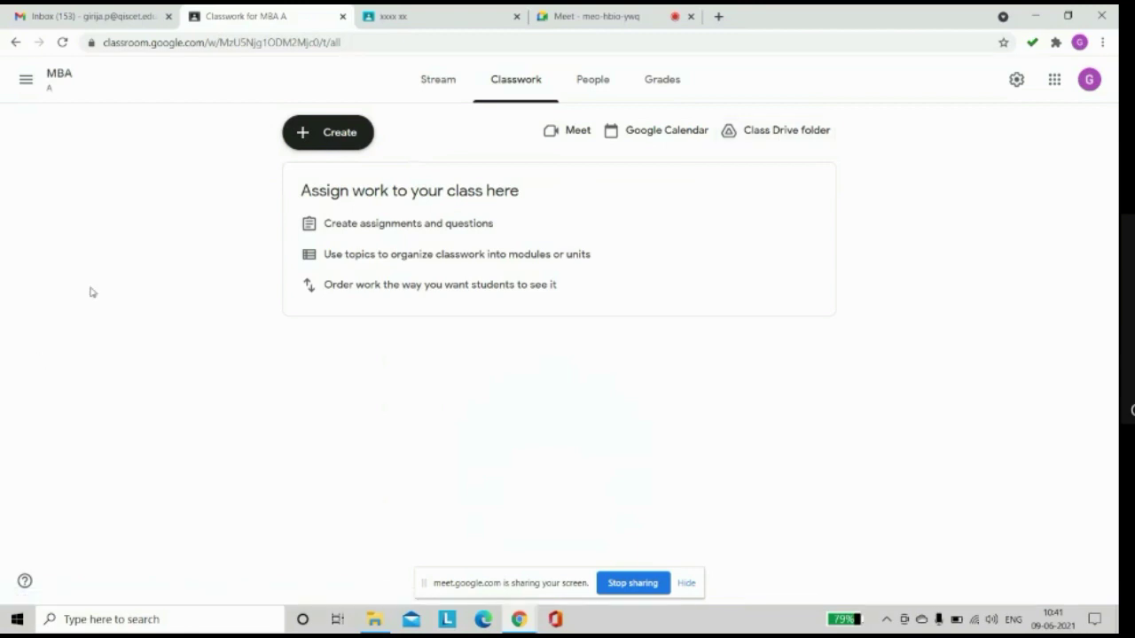
left_click(303, 135)
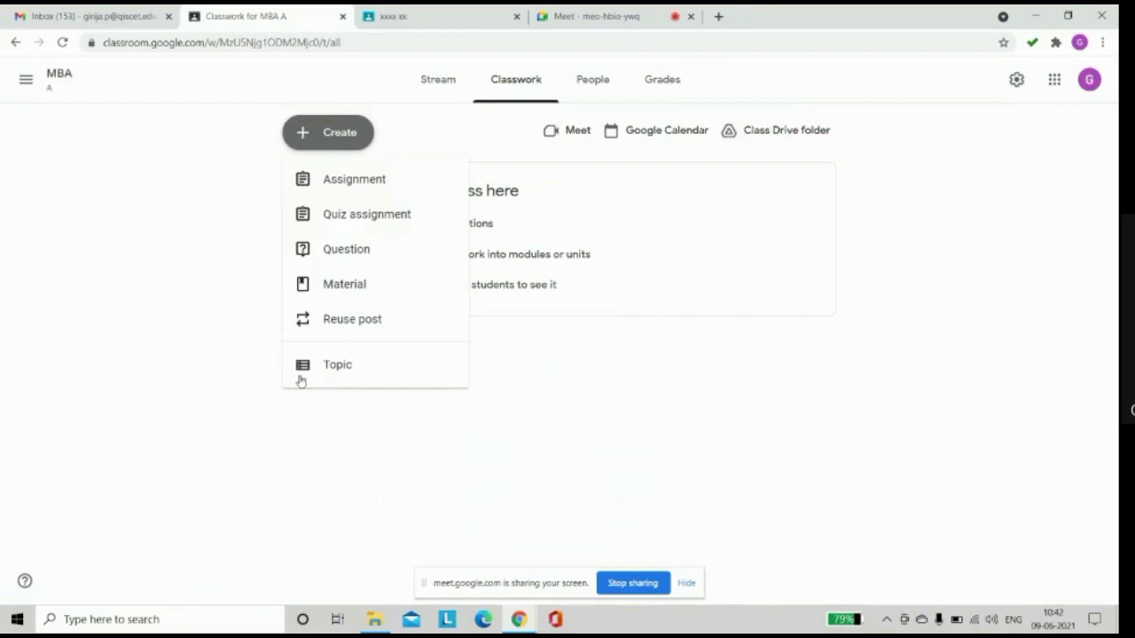
left_click(333, 373)
left_click(337, 369)
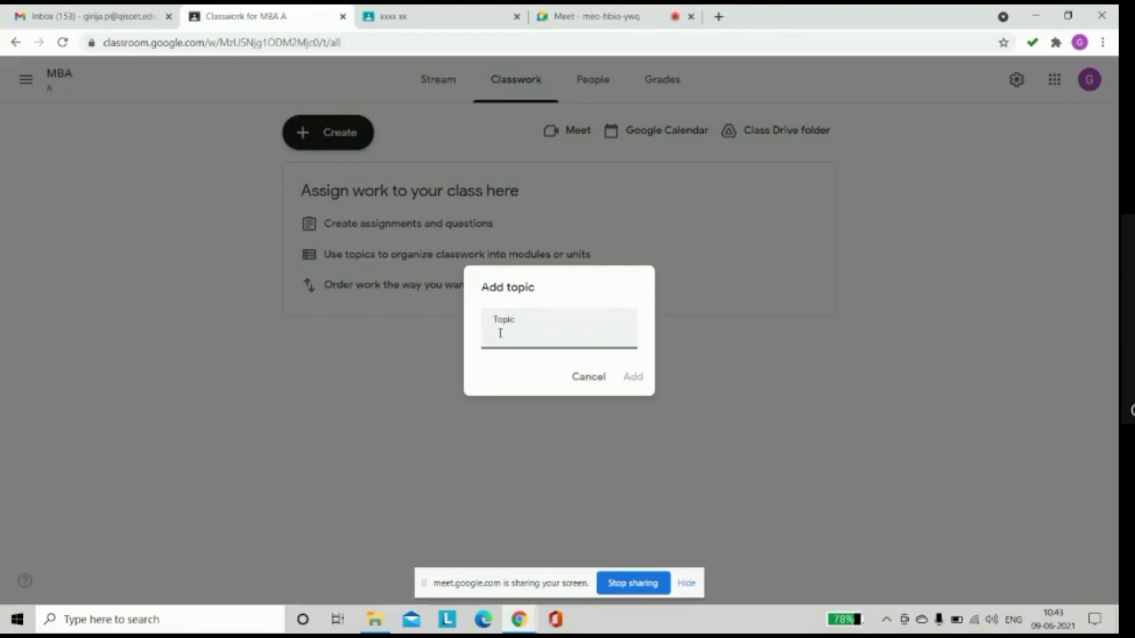
Open the ED Lesson and Session plan document from File Explorer and copy the first UNIT-I topic title
left_click(374, 620)
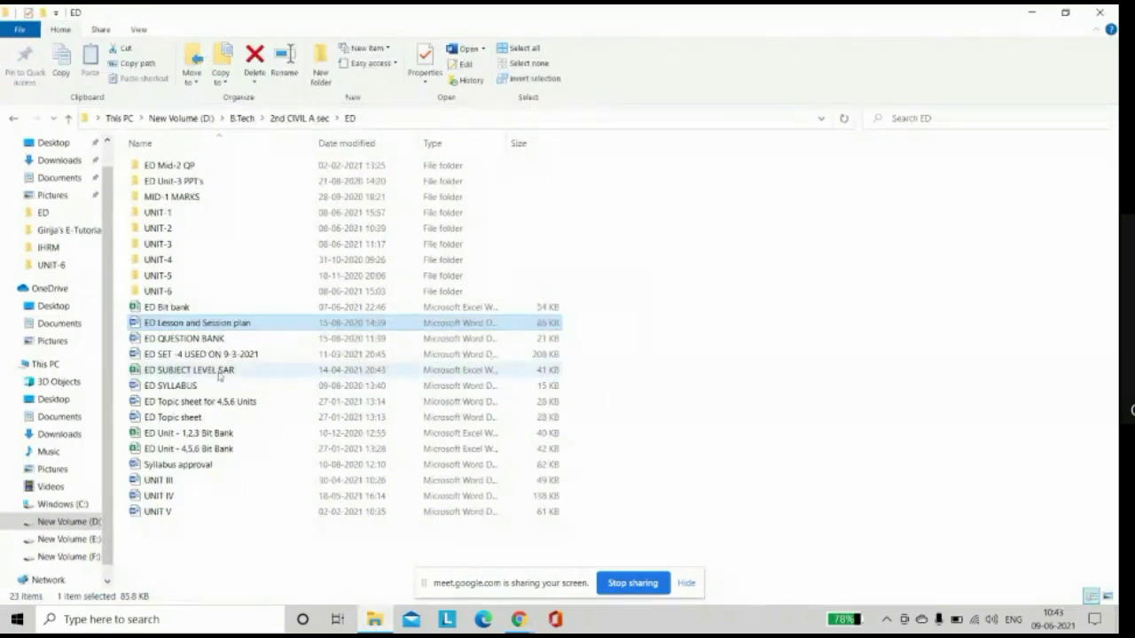
double_click(204, 325)
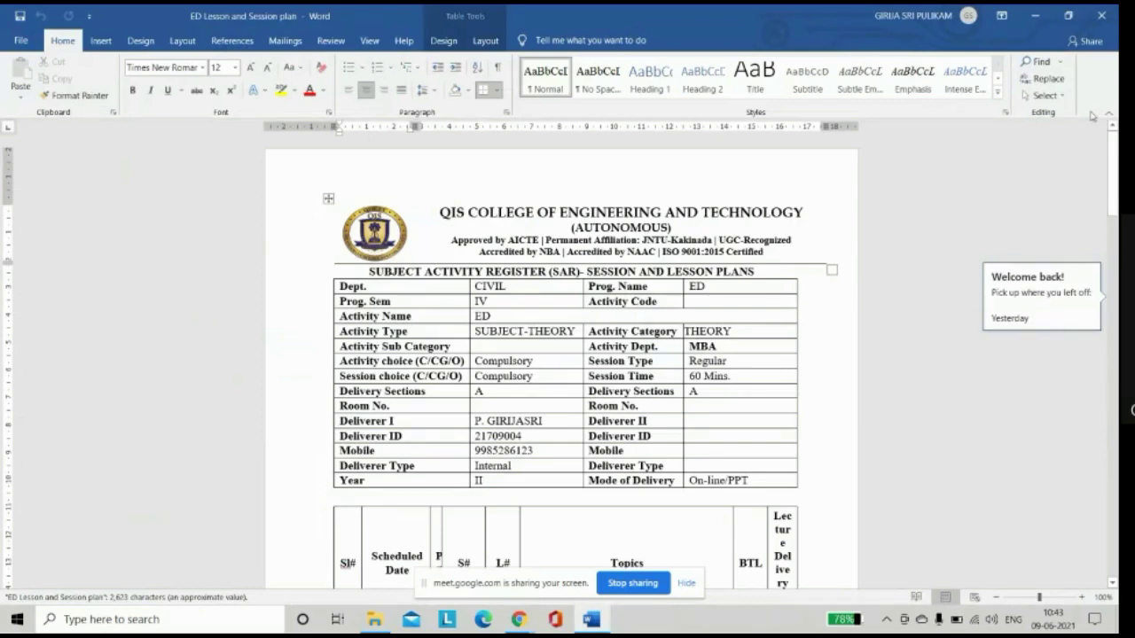
scroll(584, 225, "down", 8)
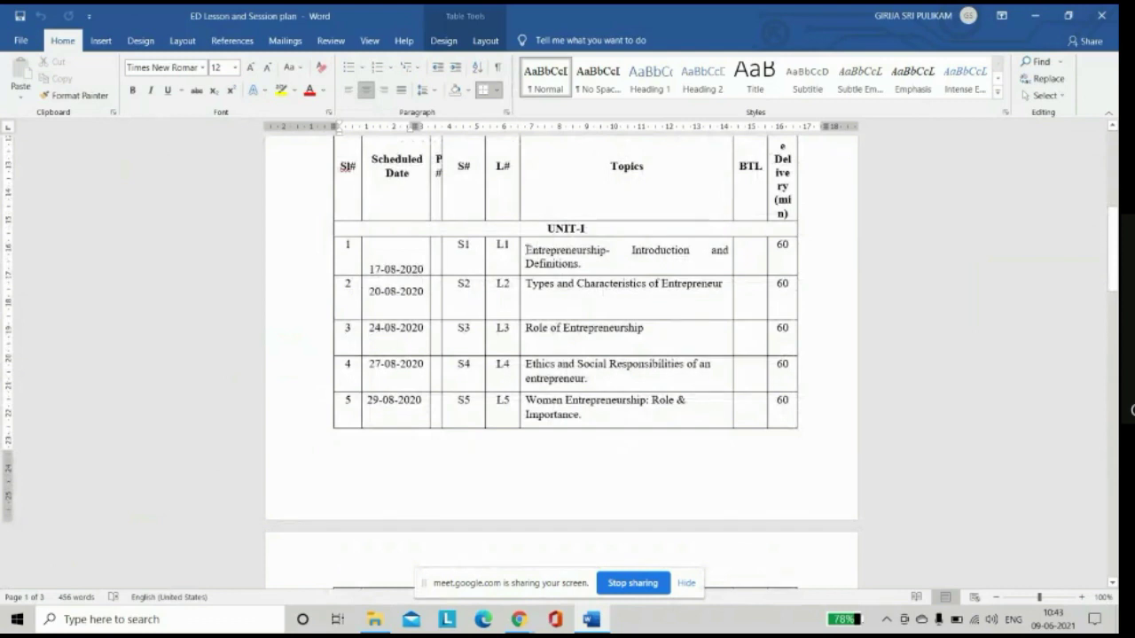
triple_click(588, 264)
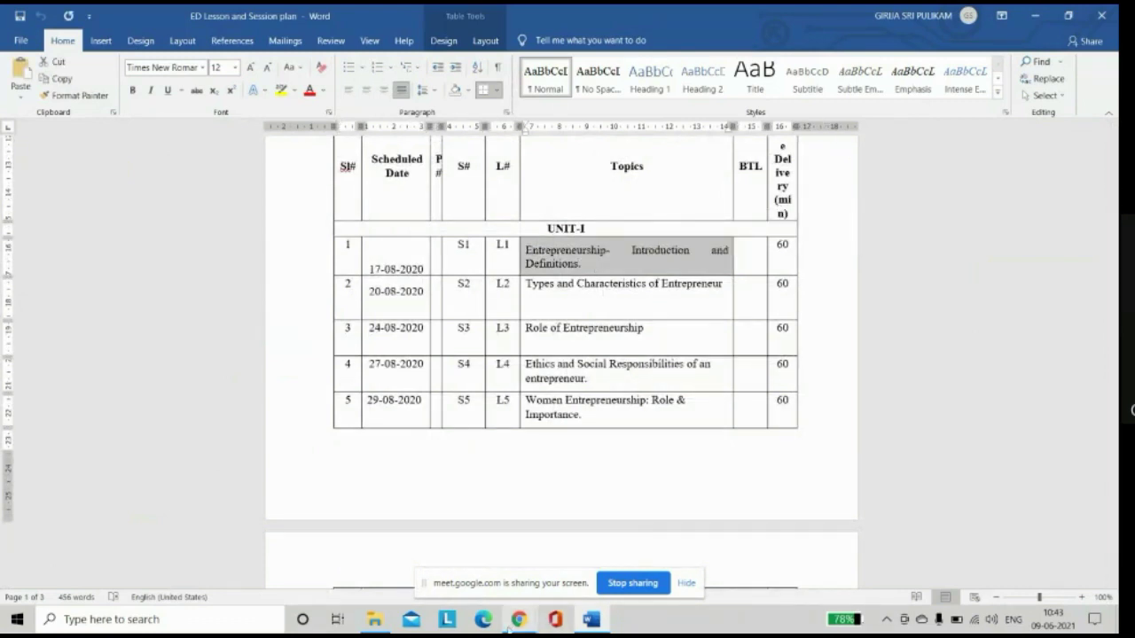
Return to Google Classroom in Chrome and add the topic "Entrepreneurship- Introduction and Definitions." using the copied title
mouse_move(518, 626)
left_click(502, 579)
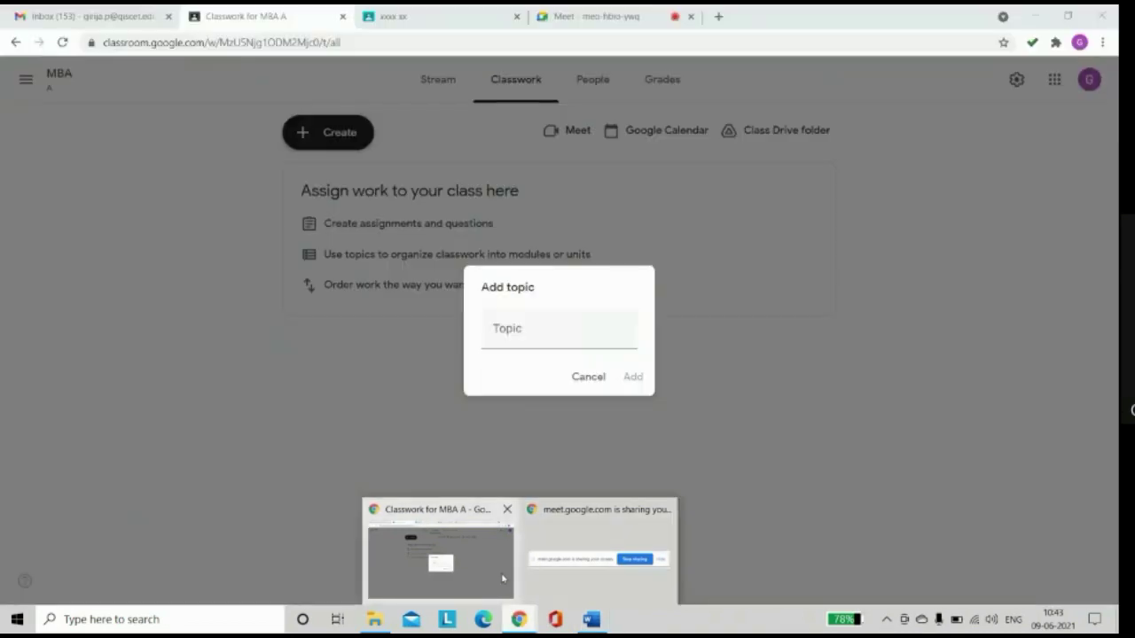
type("Introduction and Definitions.")
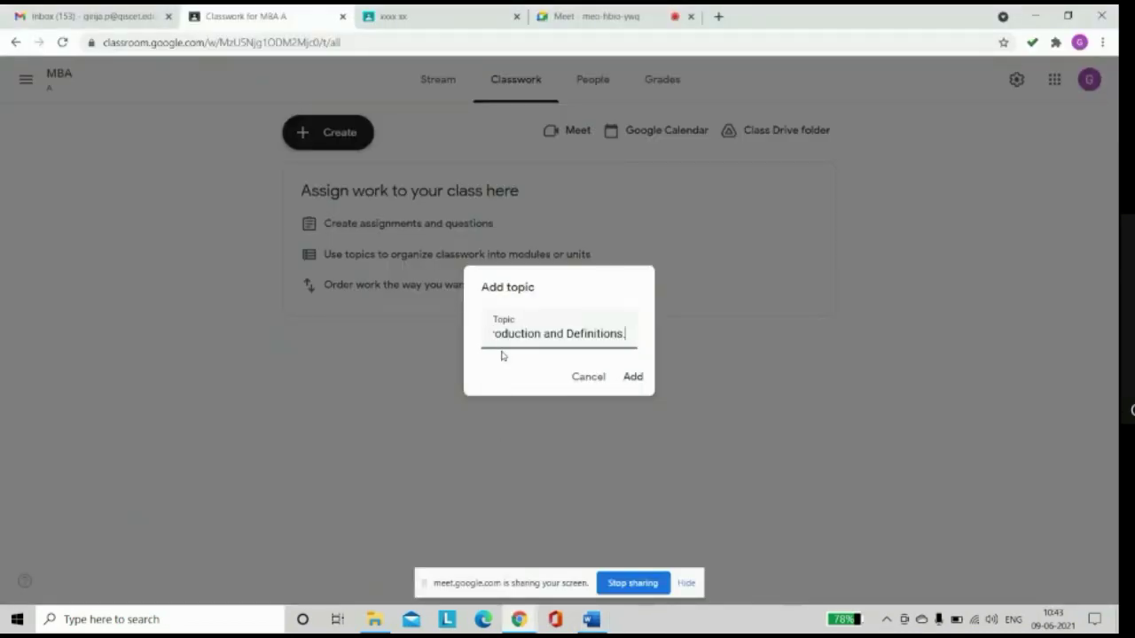
left_click(634, 378)
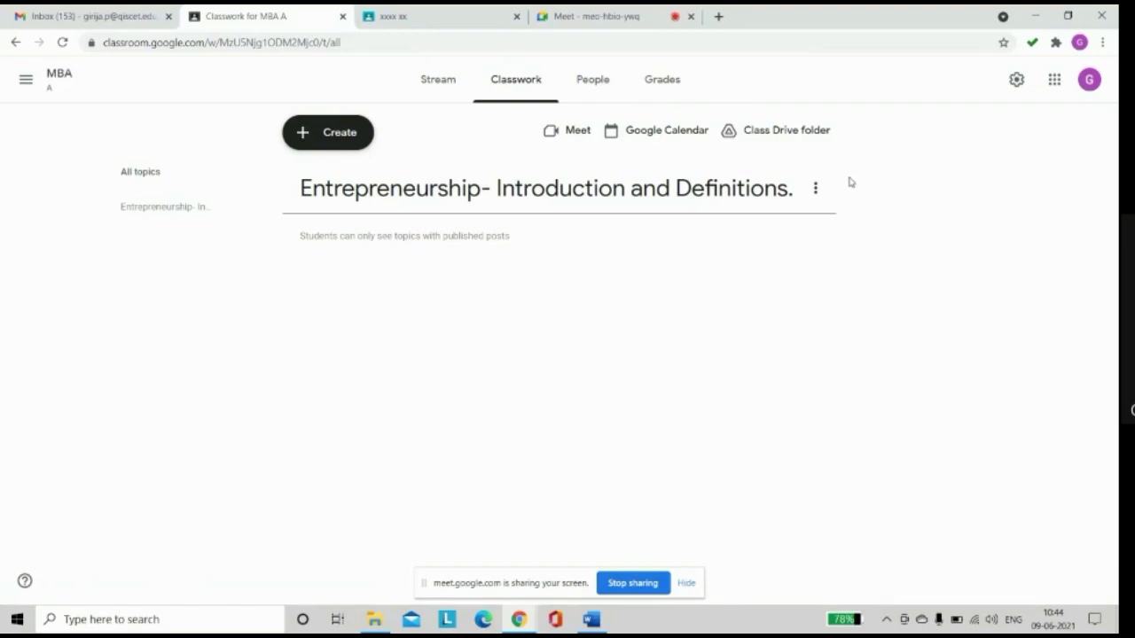
Rename the Entrepreneurship topic by putting the number "1." in front of its title
left_click(814, 191)
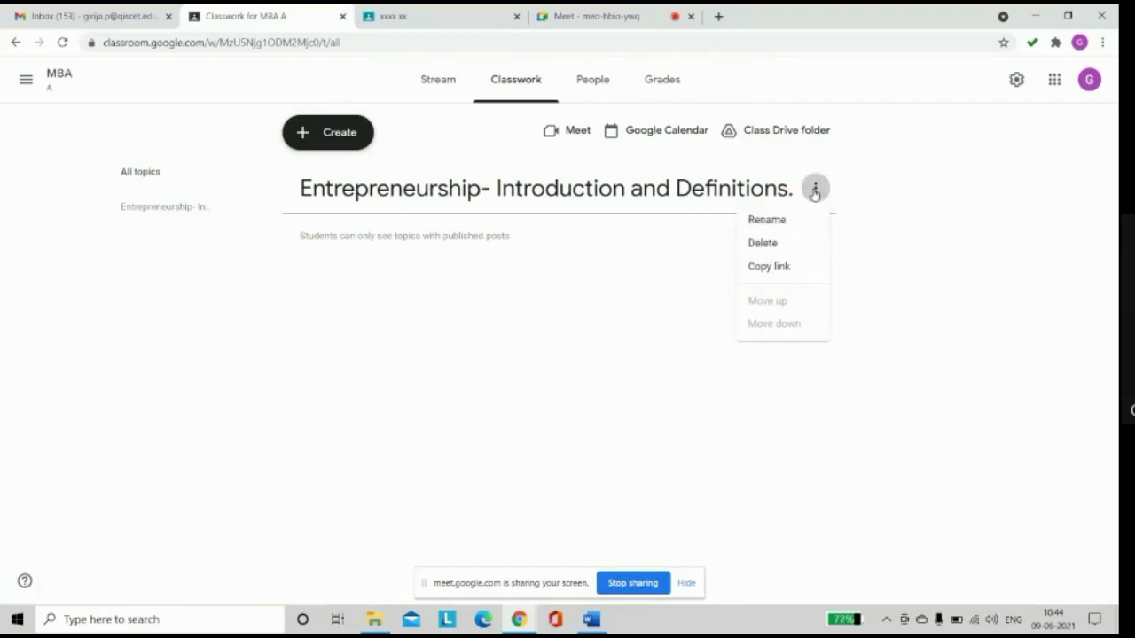
left_click(767, 220)
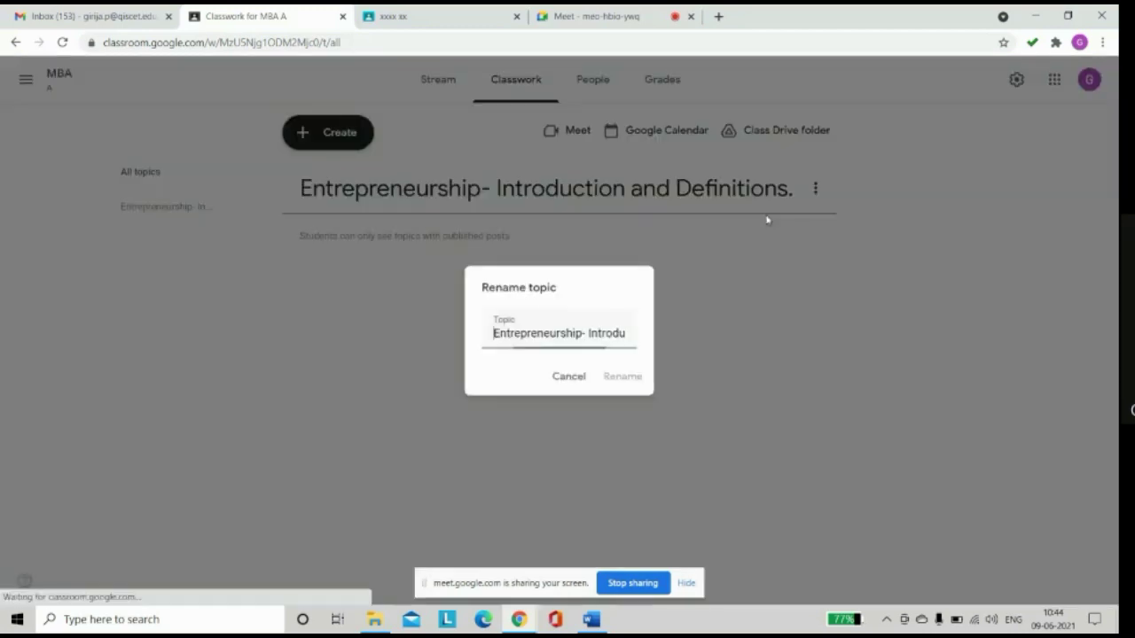
type("1.")
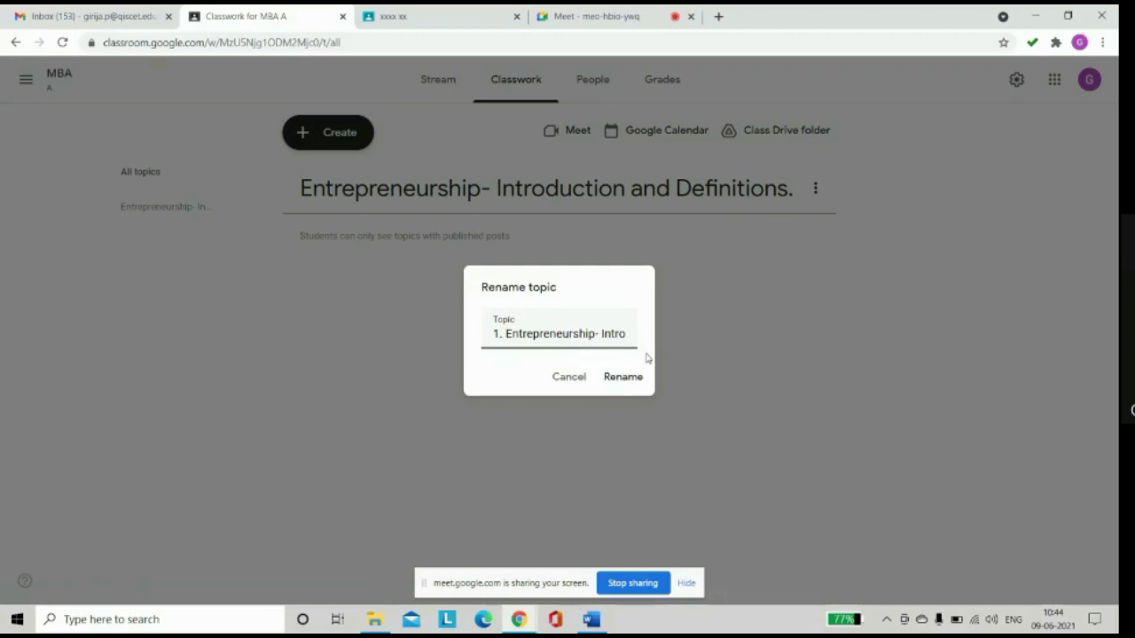
left_click(618, 382)
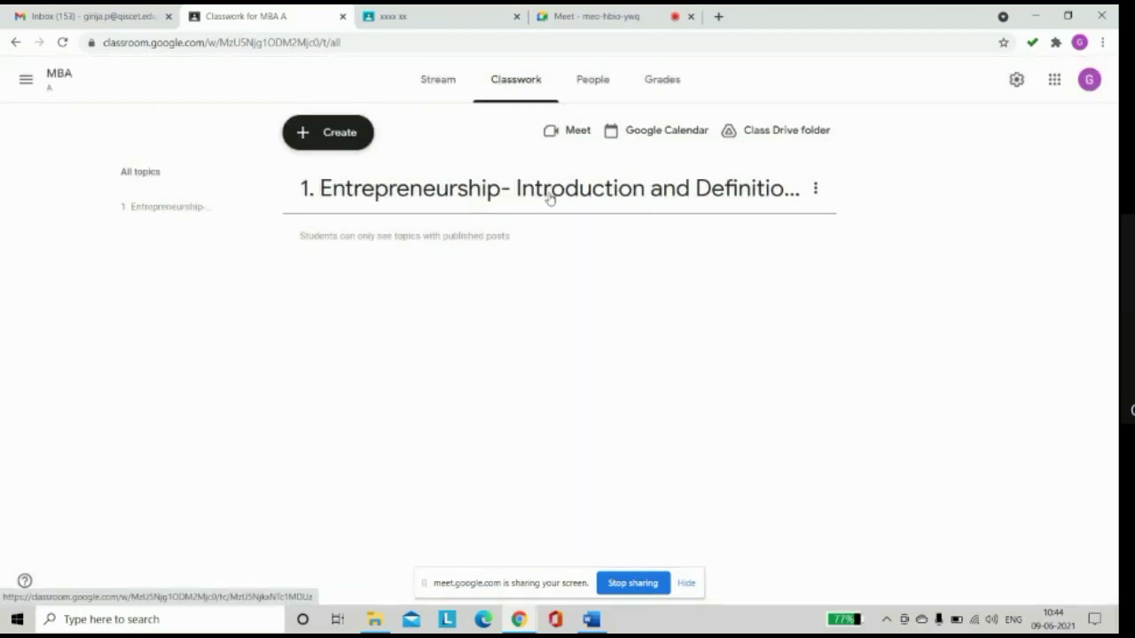
Start another classwork topic in the MBA class and begin its title with "2."
left_click(308, 140)
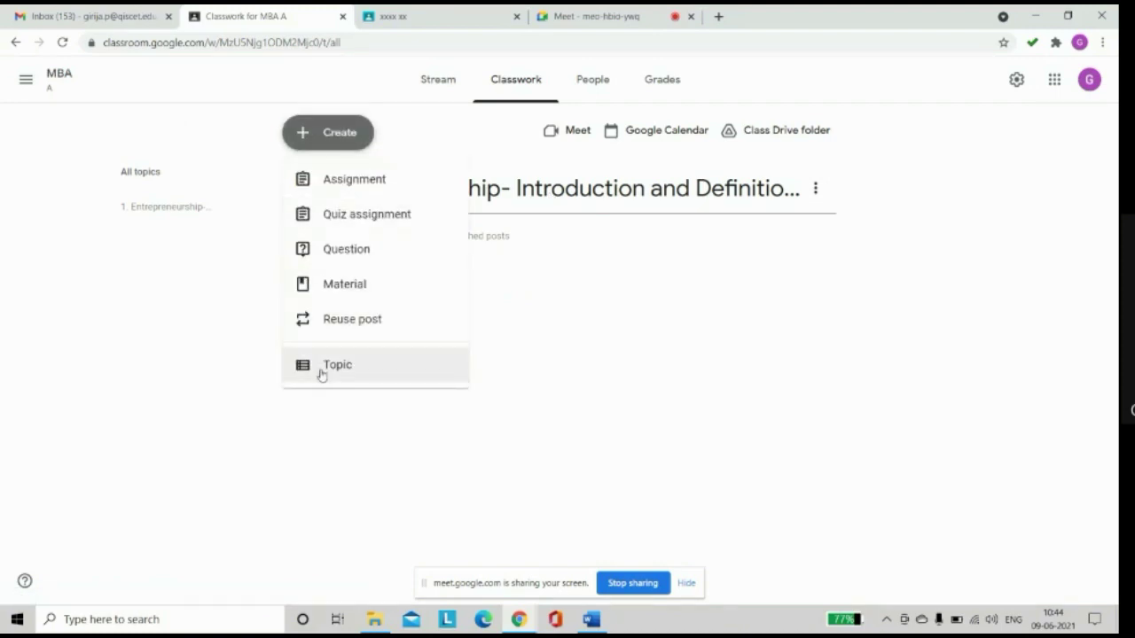
left_click(322, 373)
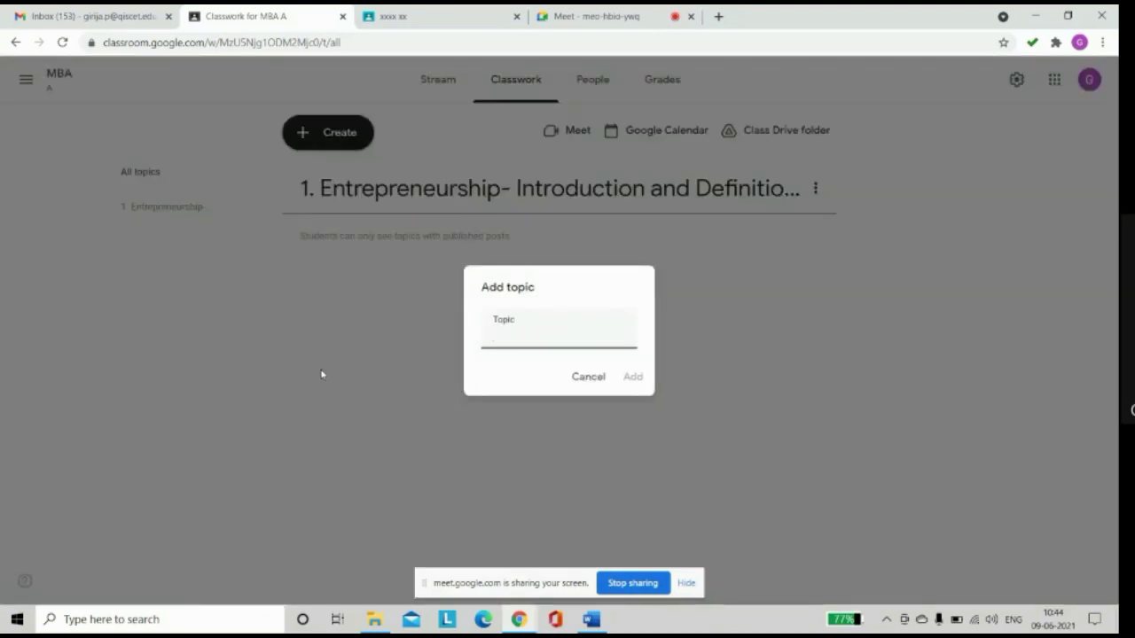
type("2.")
Switch to the ED Lesson and Session plan document in Word and copy the second UNIT-I topic title, "Types and Characteristics of Entrepreneur"
left_click(375, 620)
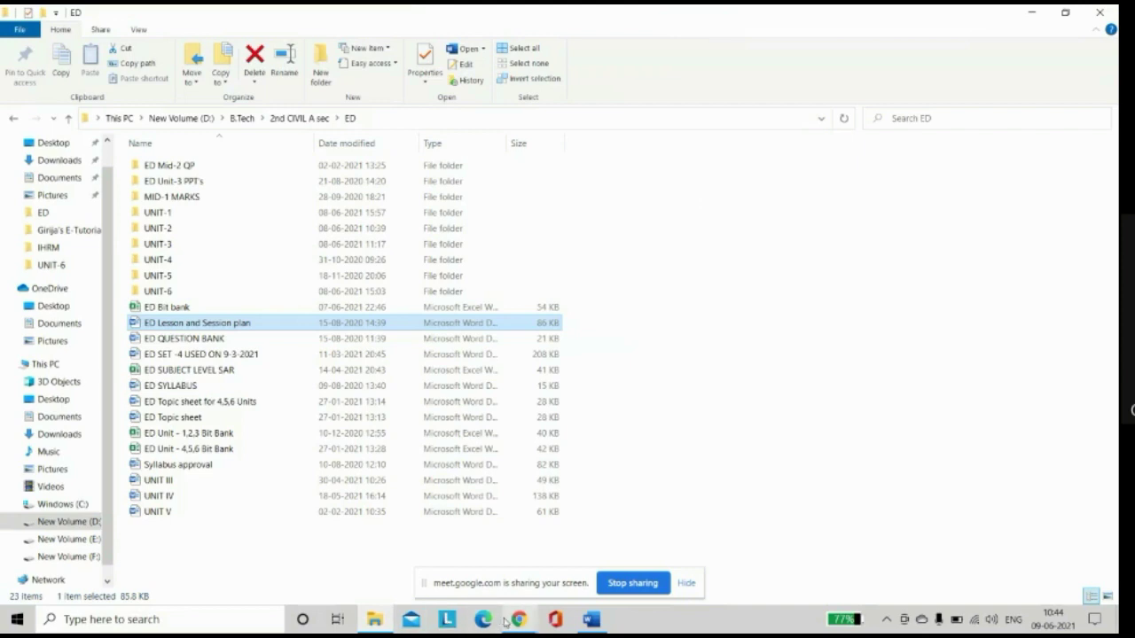
mouse_move(583, 626)
left_click(590, 546)
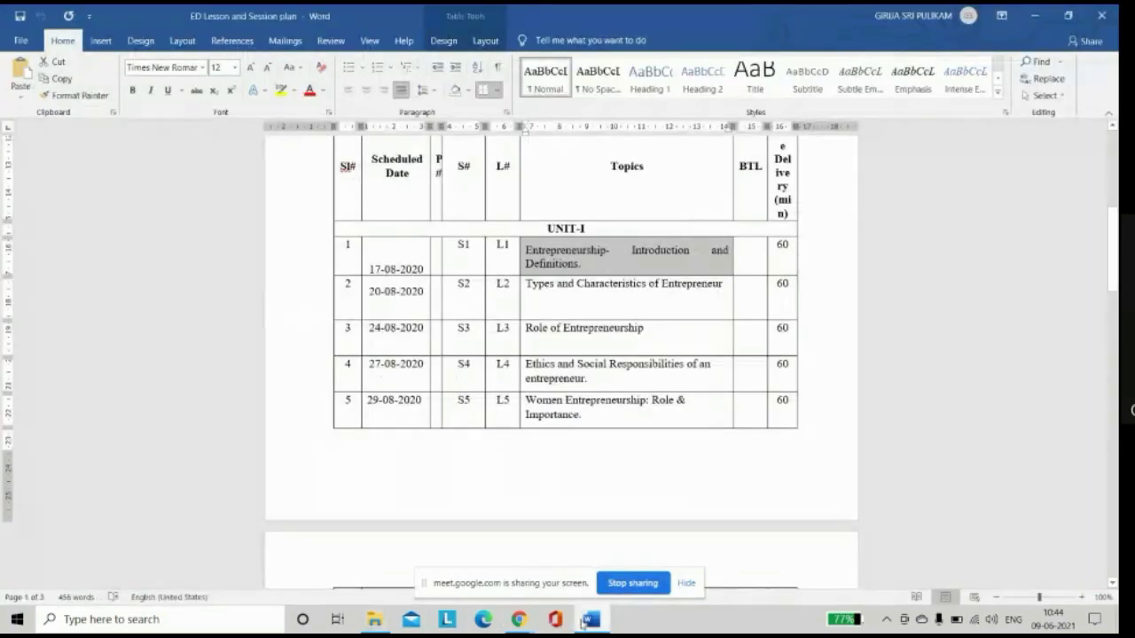
left_click(563, 301)
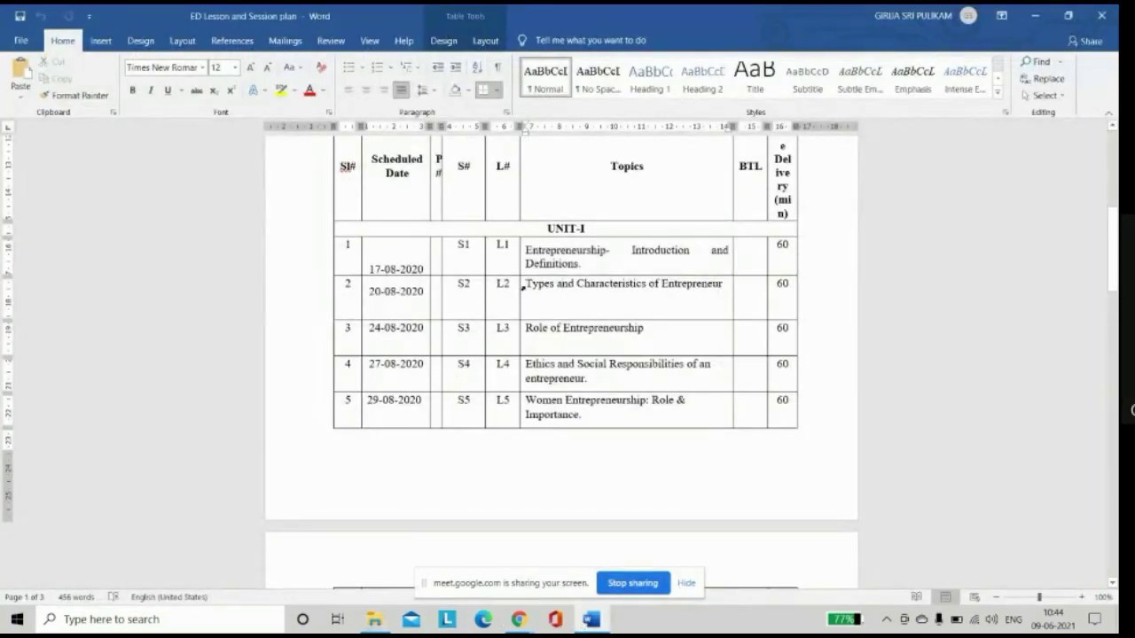
left_click(523, 289)
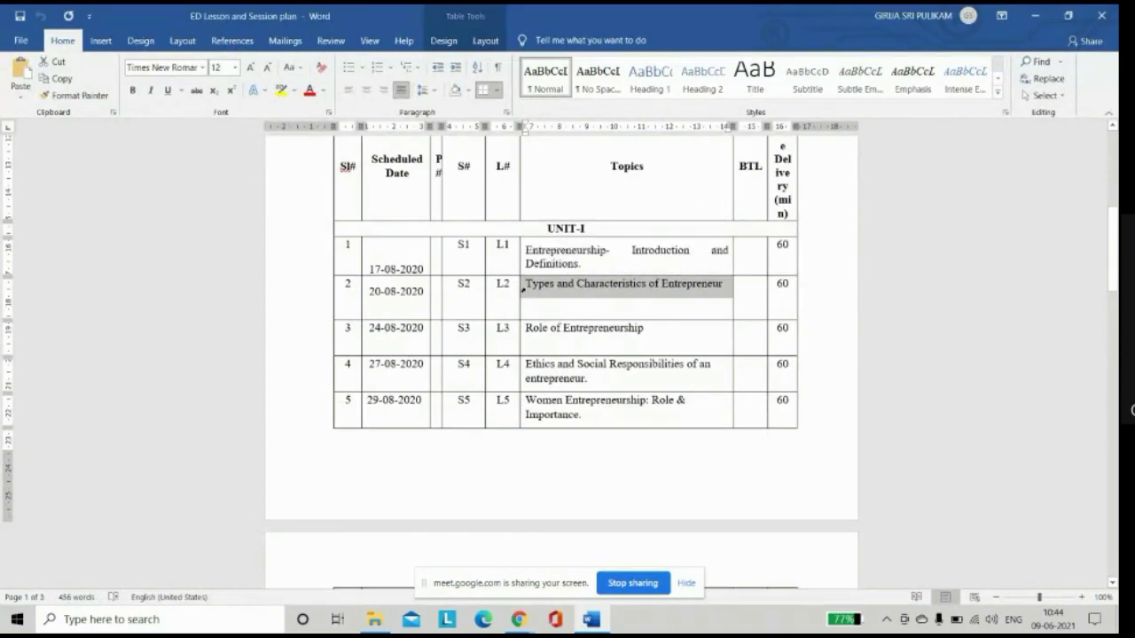
Return to Google Classroom in Chrome and add the topic "2. Types and Characteristics of Entrepreneur" using the copied title
left_click(515, 626)
left_click(441, 559)
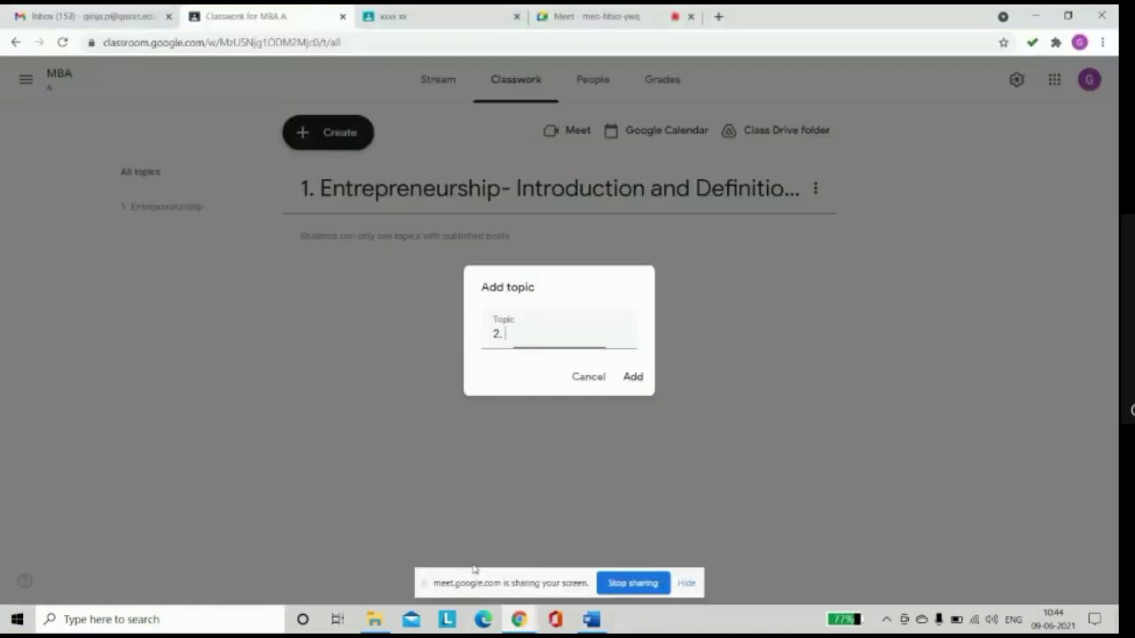
key("ctrl+v")
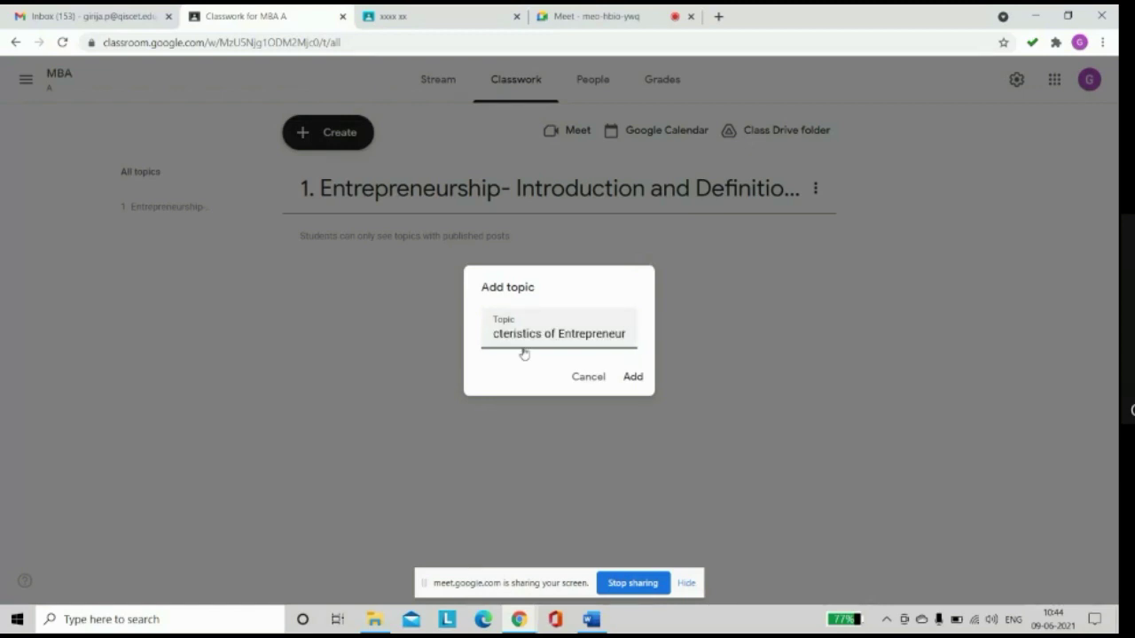
left_click(633, 377)
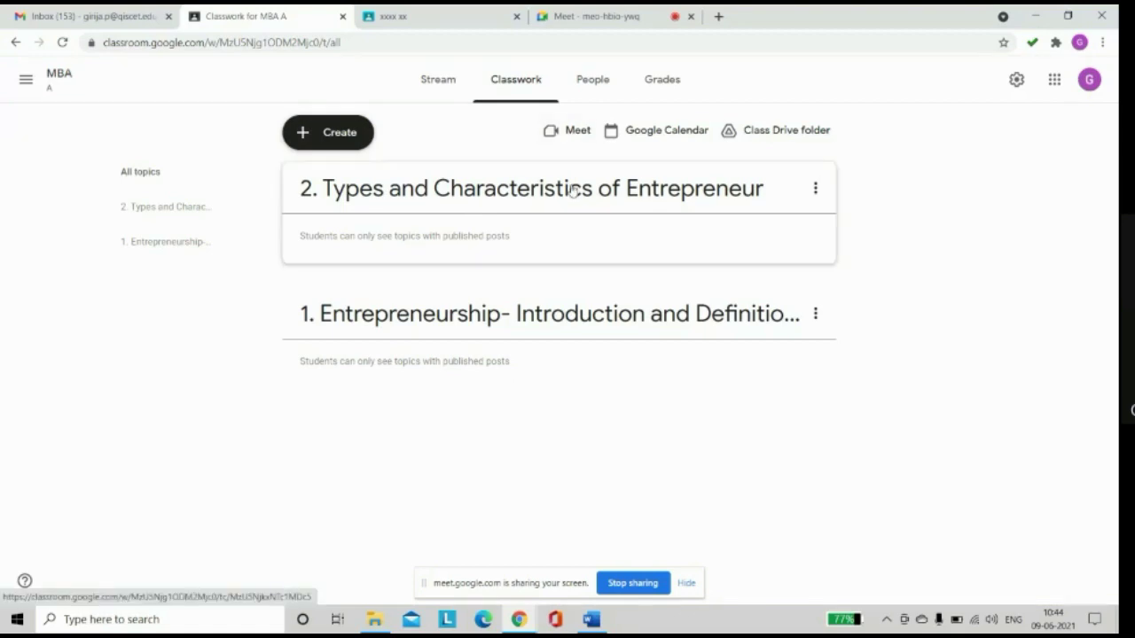
Start a third classwork topic in the MBA class and begin its title with "3."
left_click(330, 144)
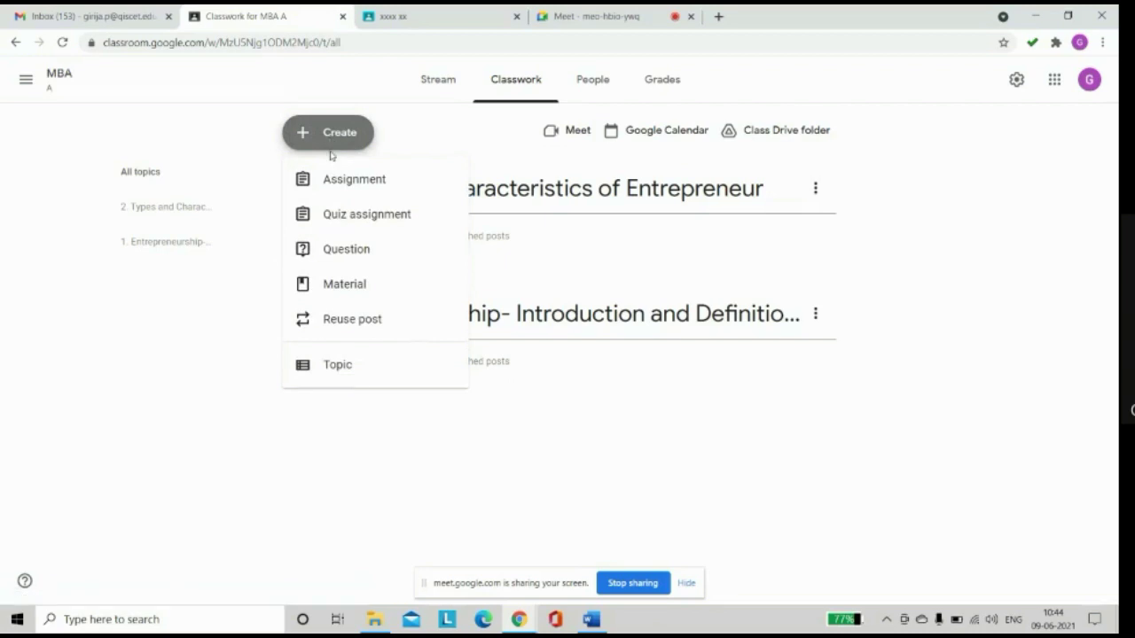
left_click(333, 364)
type("3.")
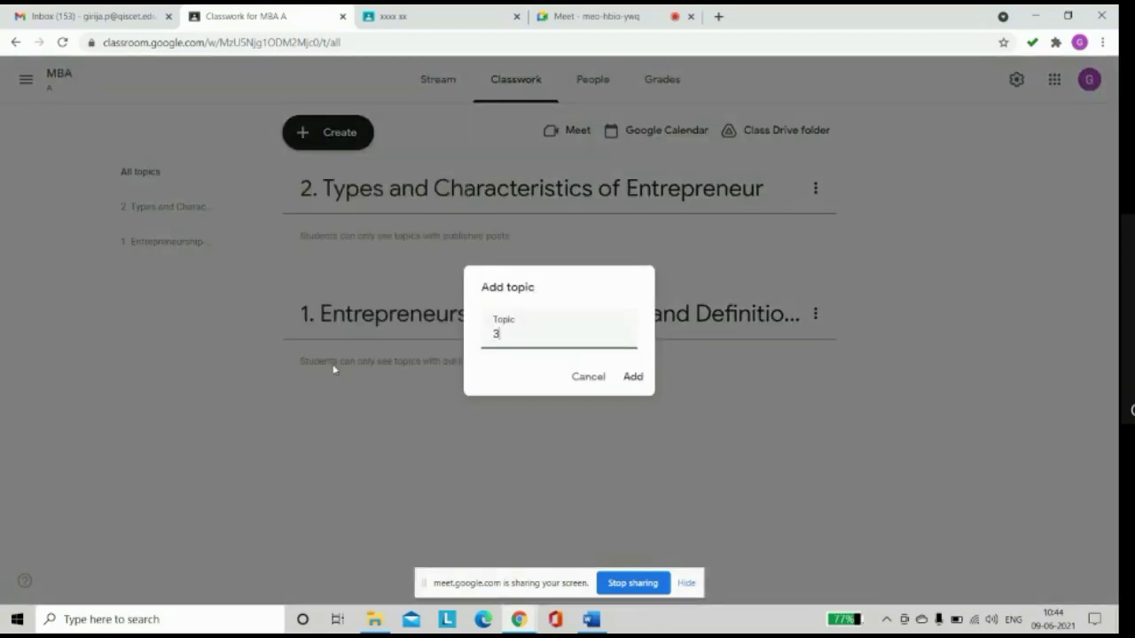
Switch to the lesson plan document in Word and copy the third UNIT-I topic title, "Role of Entrepreneurship"
left_click(588, 624)
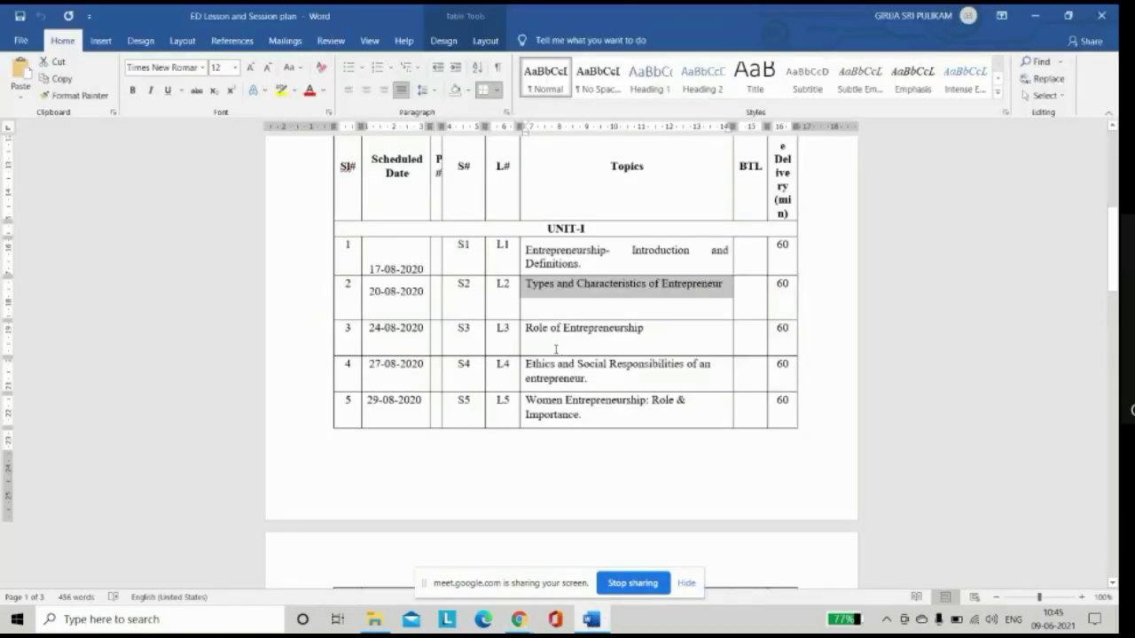
left_click_drag(527, 329, 643, 330)
key("ctrl+c")
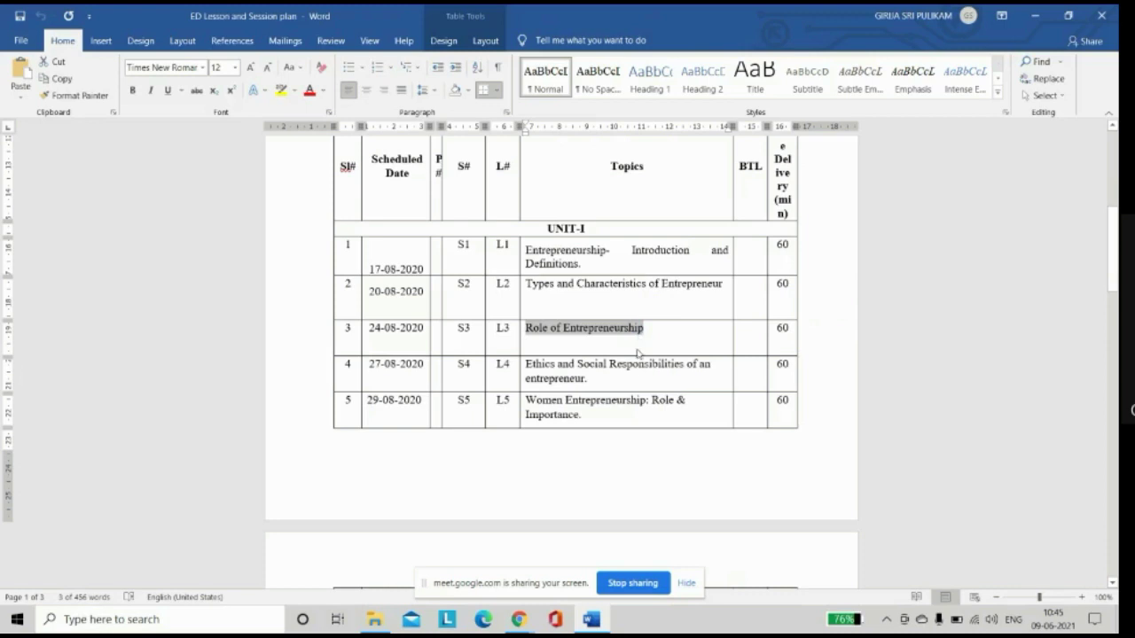
Return to Google Classroom in Chrome and add the topic "3. Role of Entrepreneurship" using the copied title
left_click(519, 619)
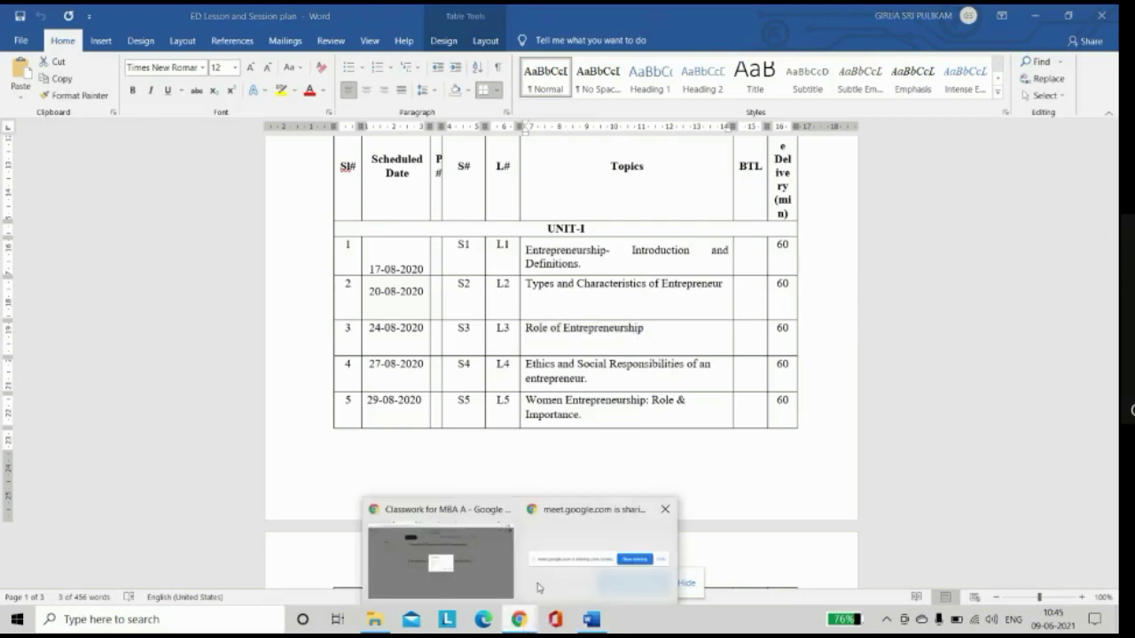
left_click(479, 572)
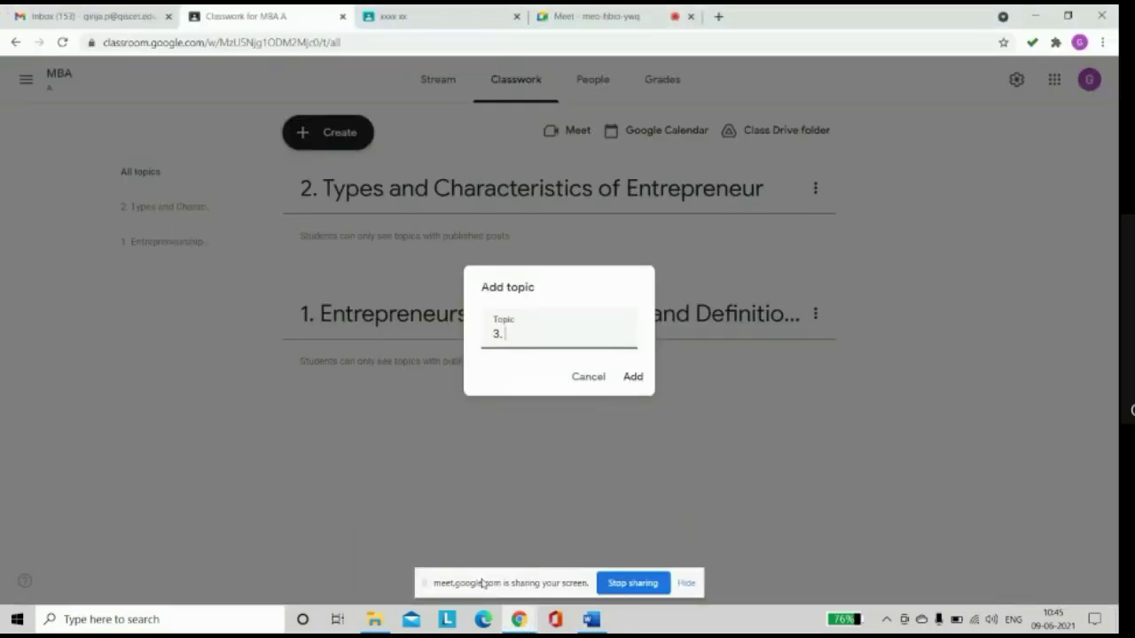
key("ctrl+v")
left_click(630, 379)
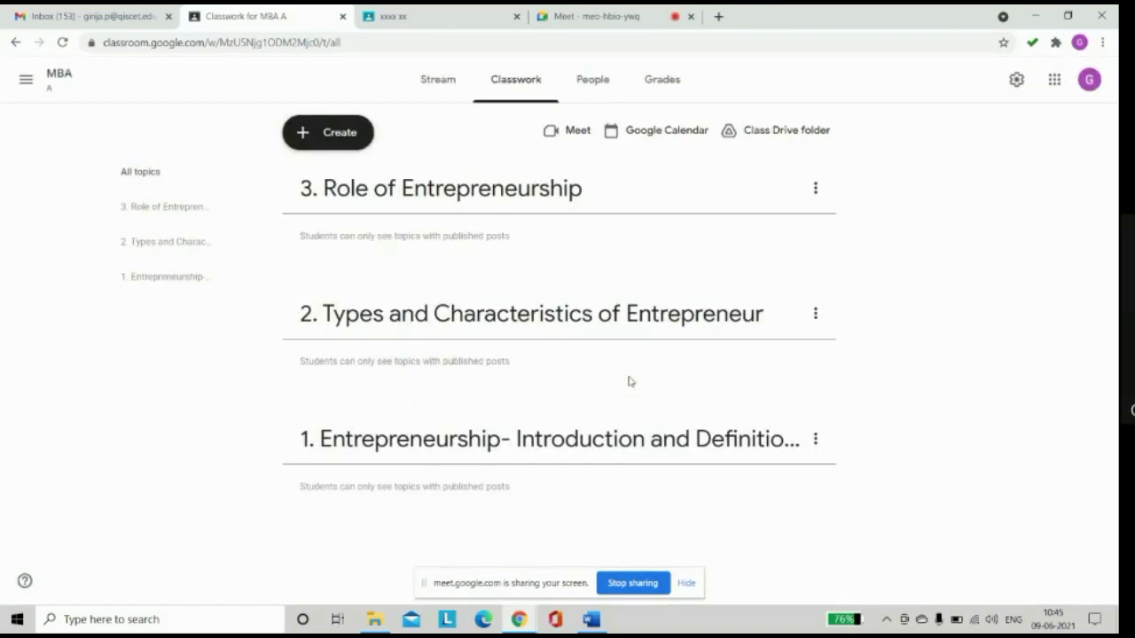
Create a material titled "Introduction to entrepreneurship Material" with the description "Dear students, here i am posting subject material for first unit"
left_click(322, 138)
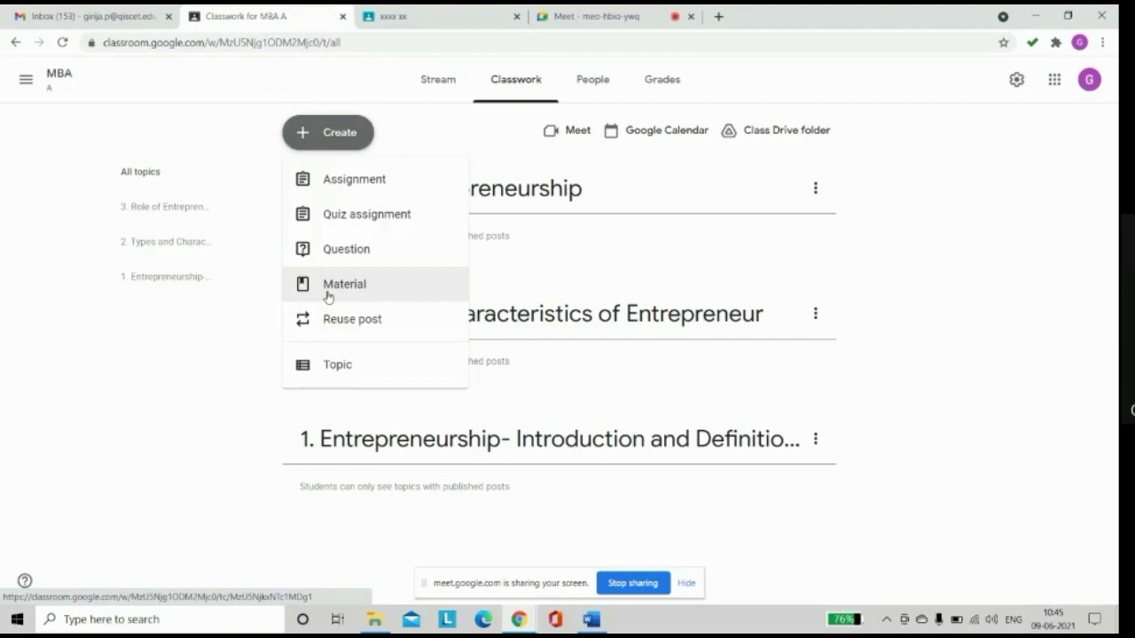
left_click(328, 293)
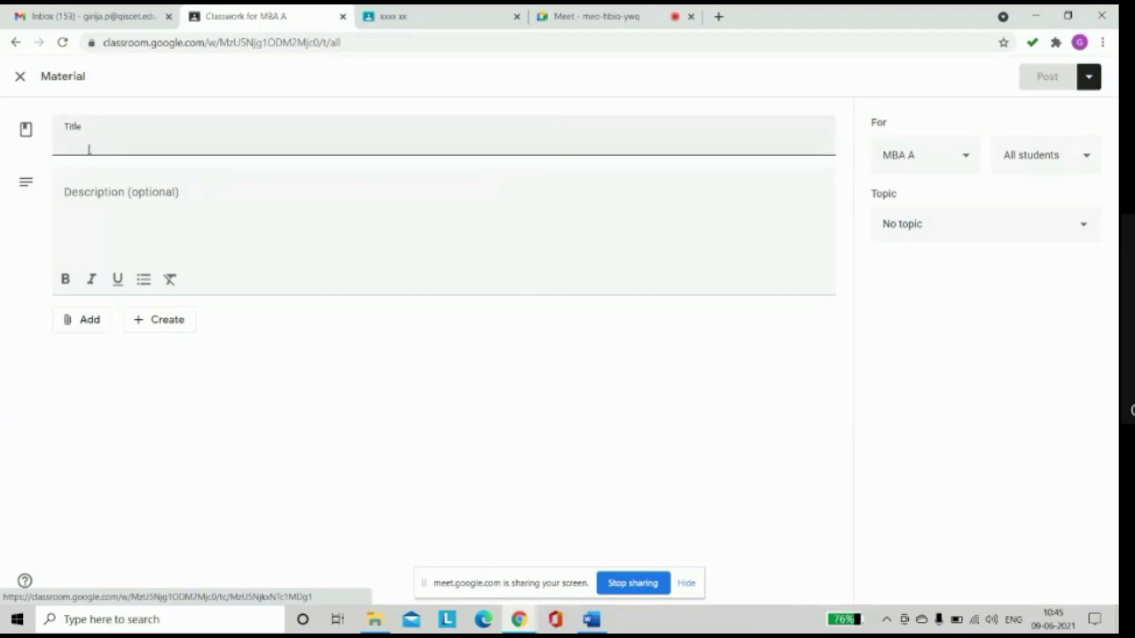
type("Intro")
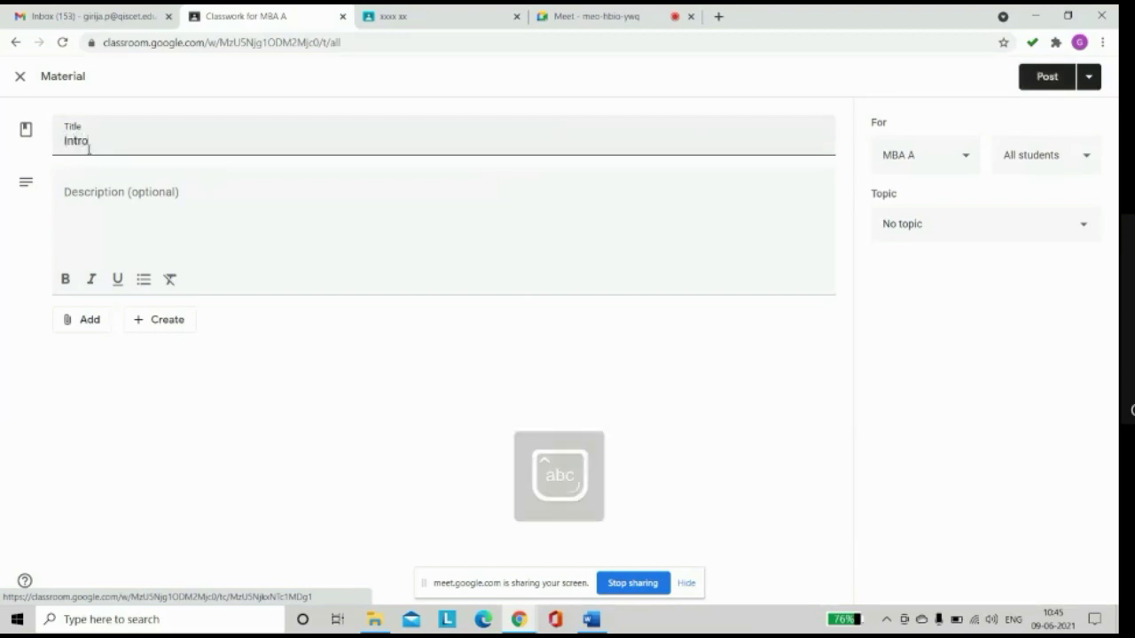
type("ductio")
type("n ")
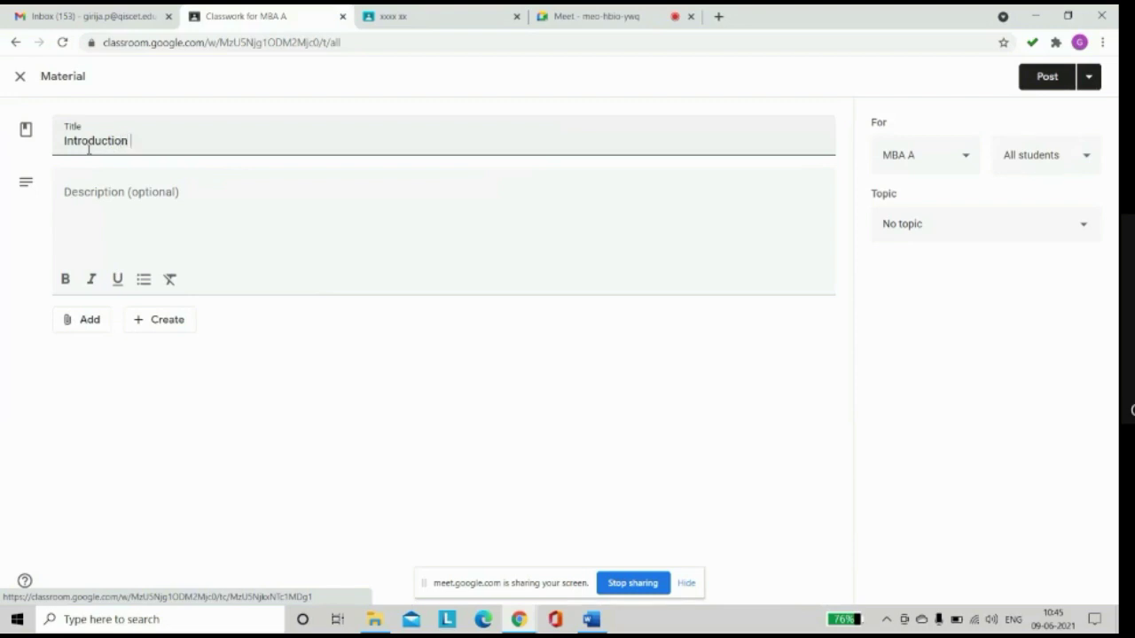
type("to entrepreneurship")
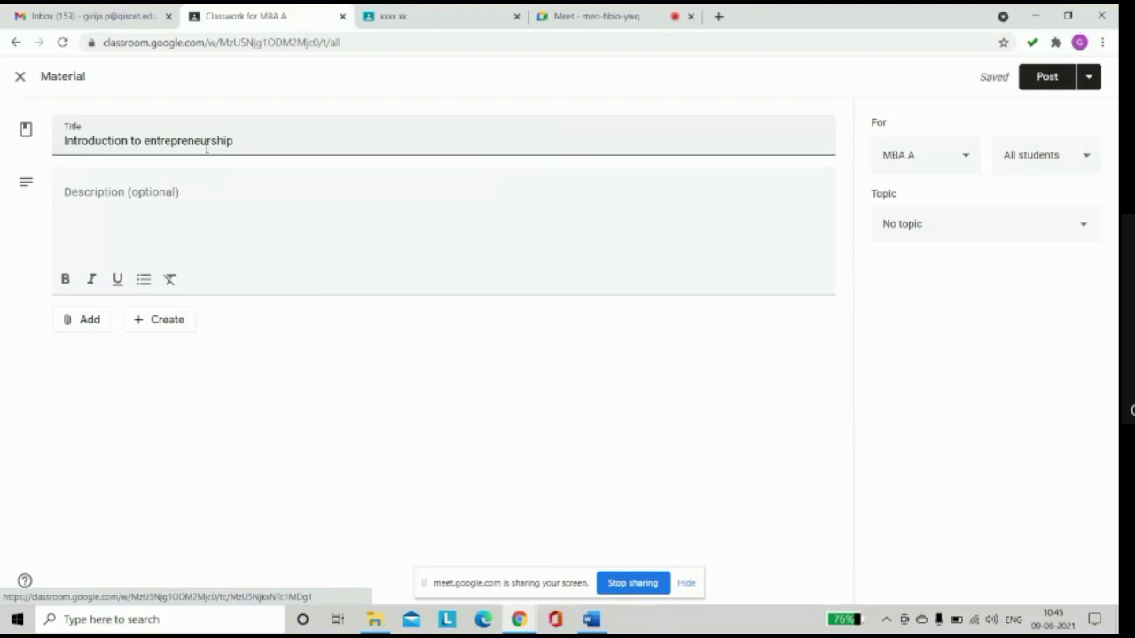
type(" Material")
left_click(191, 198)
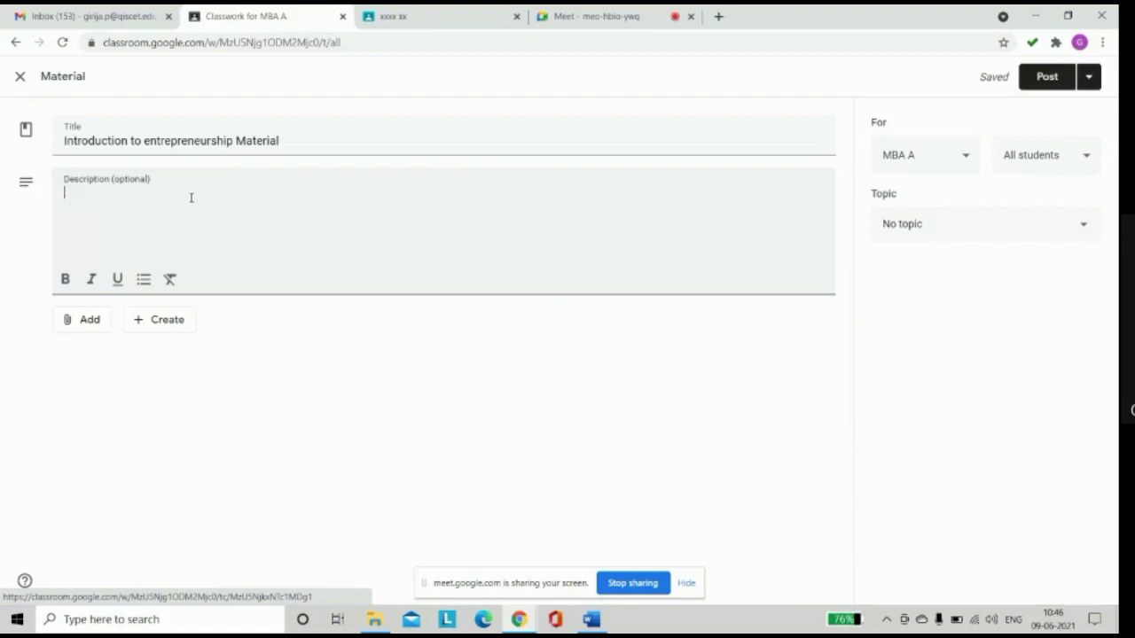
type("Dear students, here i am posting subject material for first unit")
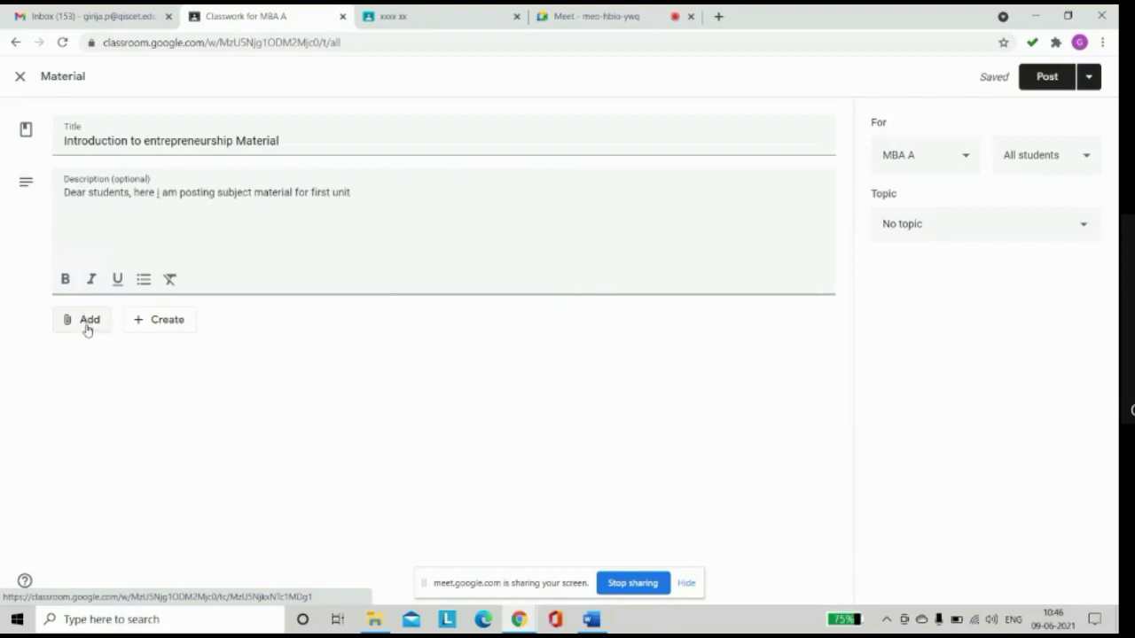
left_click(87, 324)
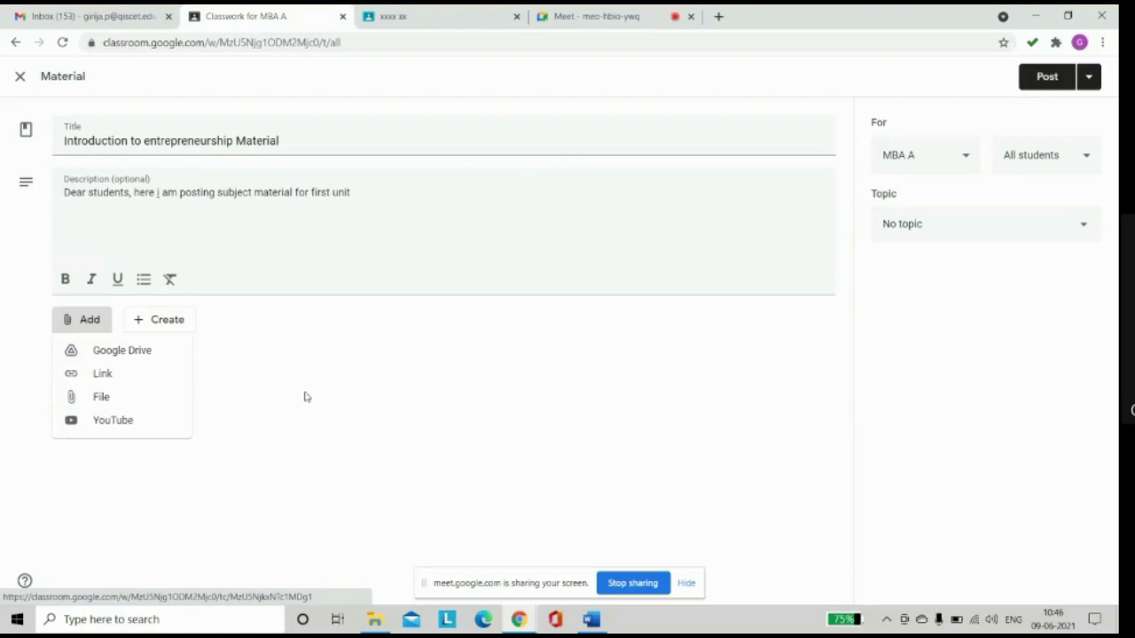
left_click(127, 431)
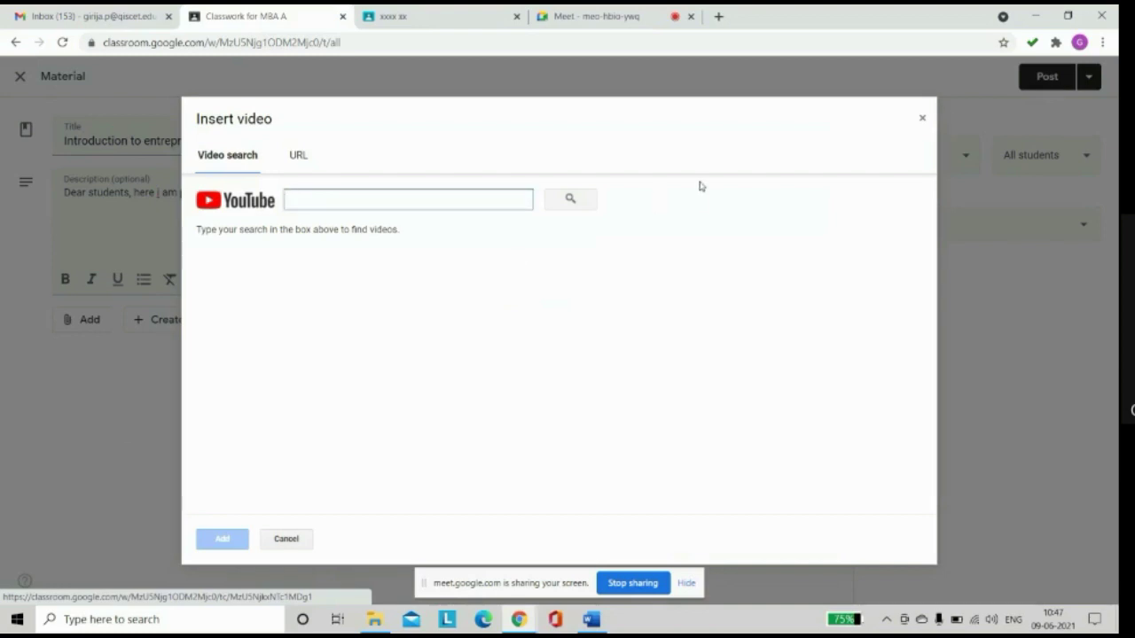
left_click(924, 120)
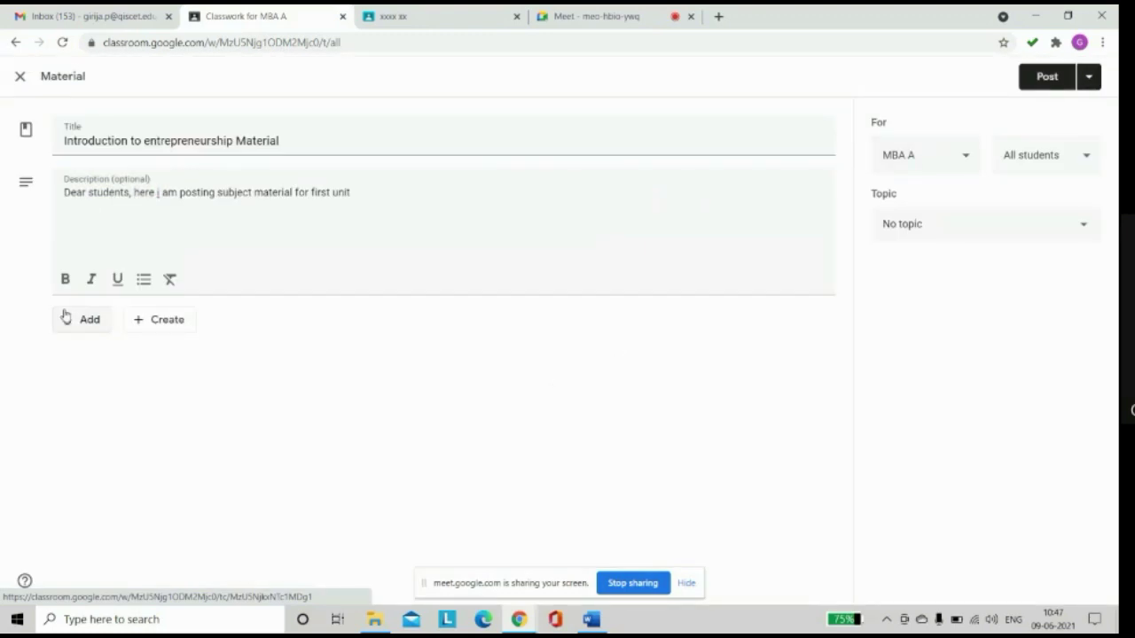
Attach the file UNIT I.docx to the material from the UNIT-1 folder in D: B.Tech, 2nd CIVIL A sec, ED
left_click(93, 326)
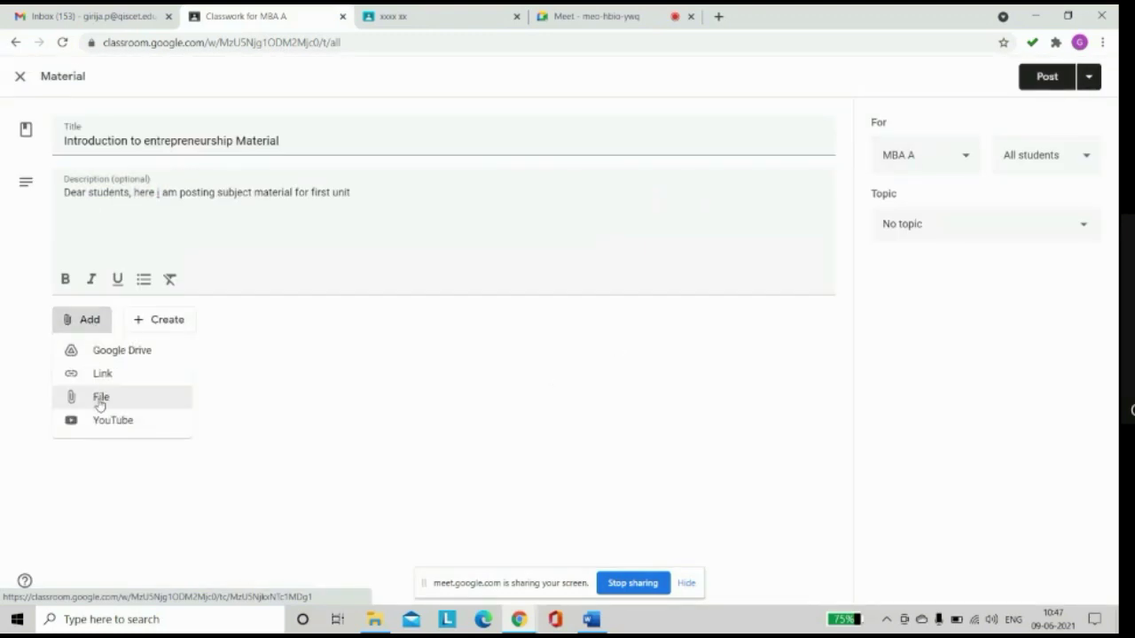
left_click(99, 400)
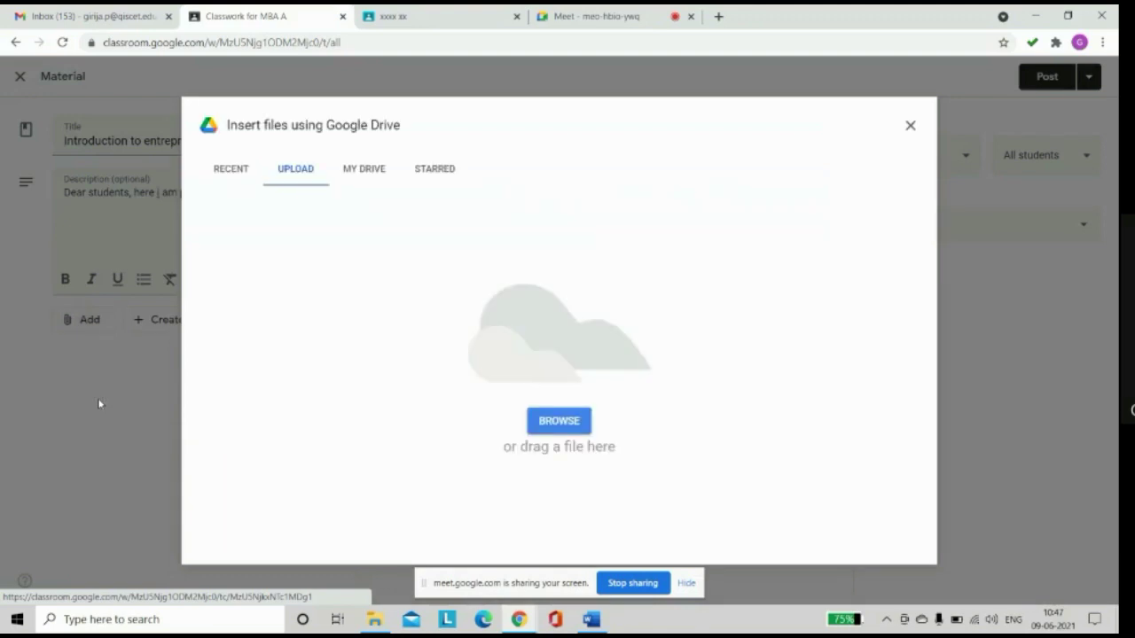
left_click(559, 420)
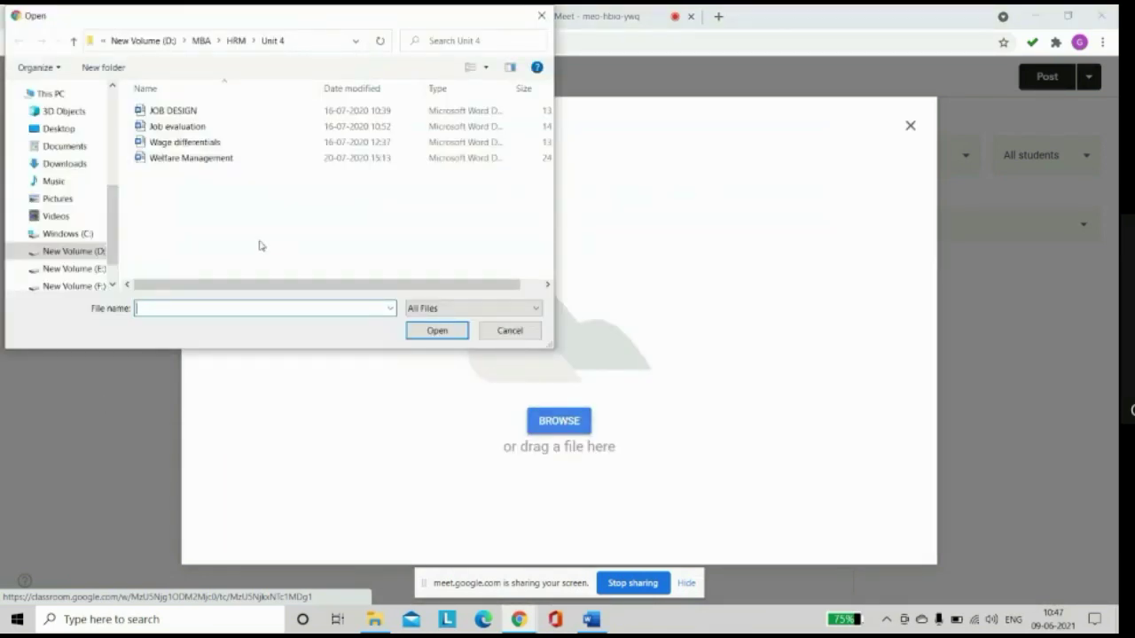
left_click(157, 42)
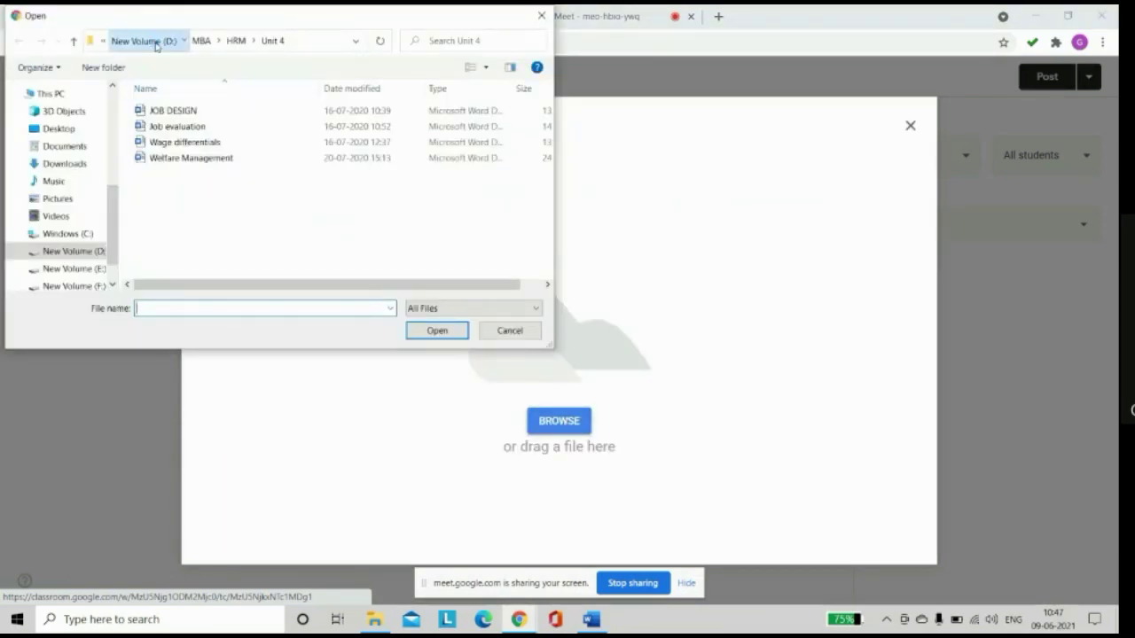
double_click(167, 129)
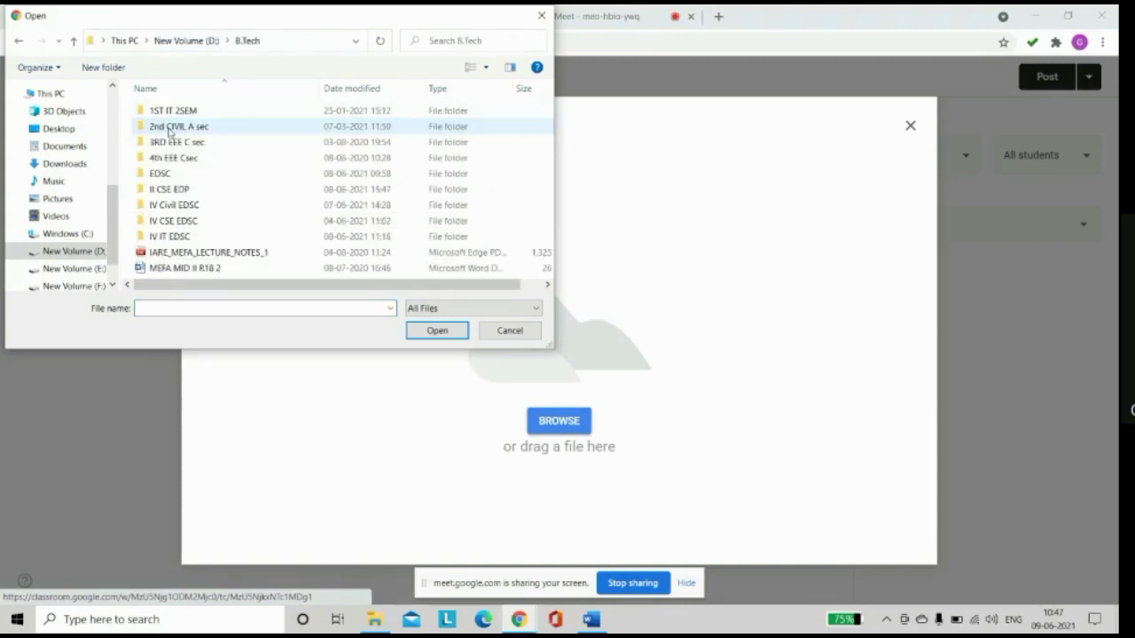
double_click(169, 129)
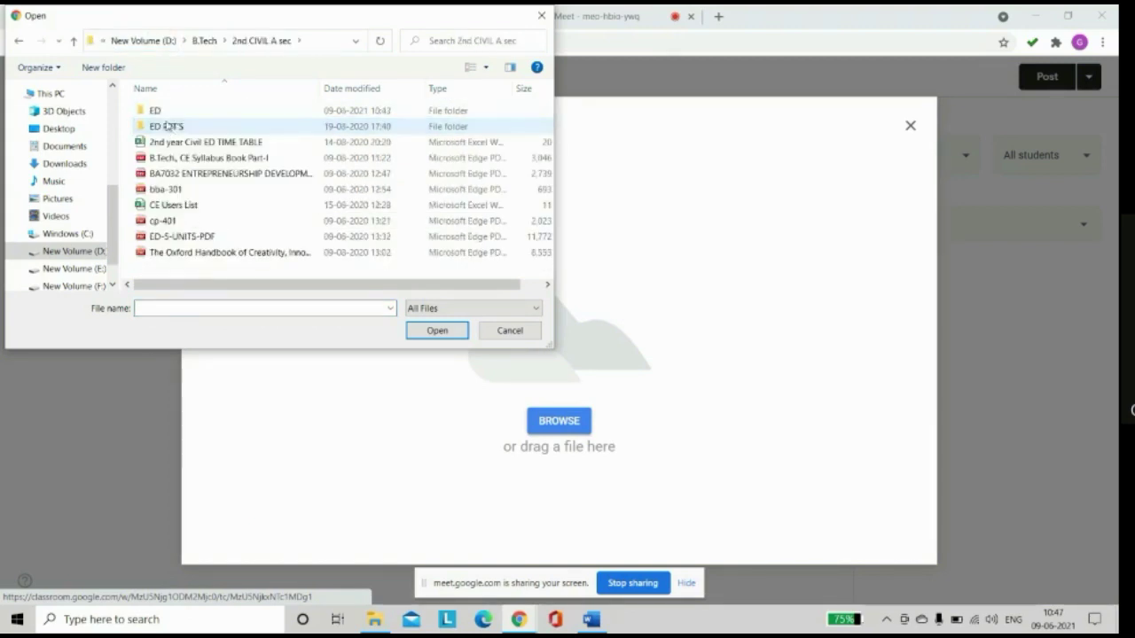
double_click(164, 113)
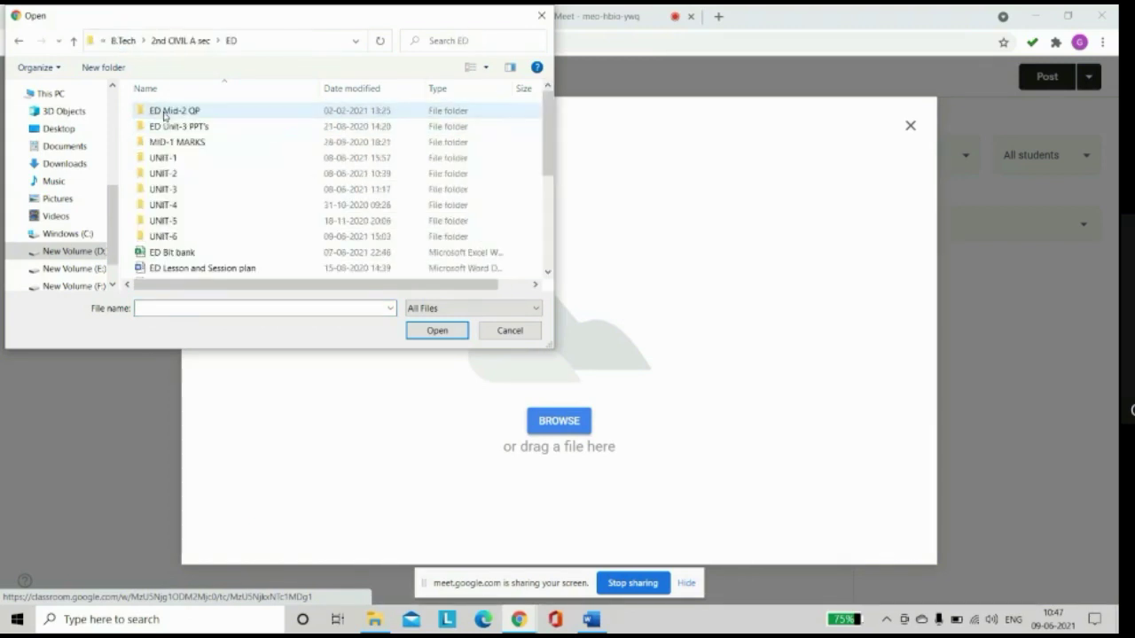
double_click(165, 158)
double_click(160, 173)
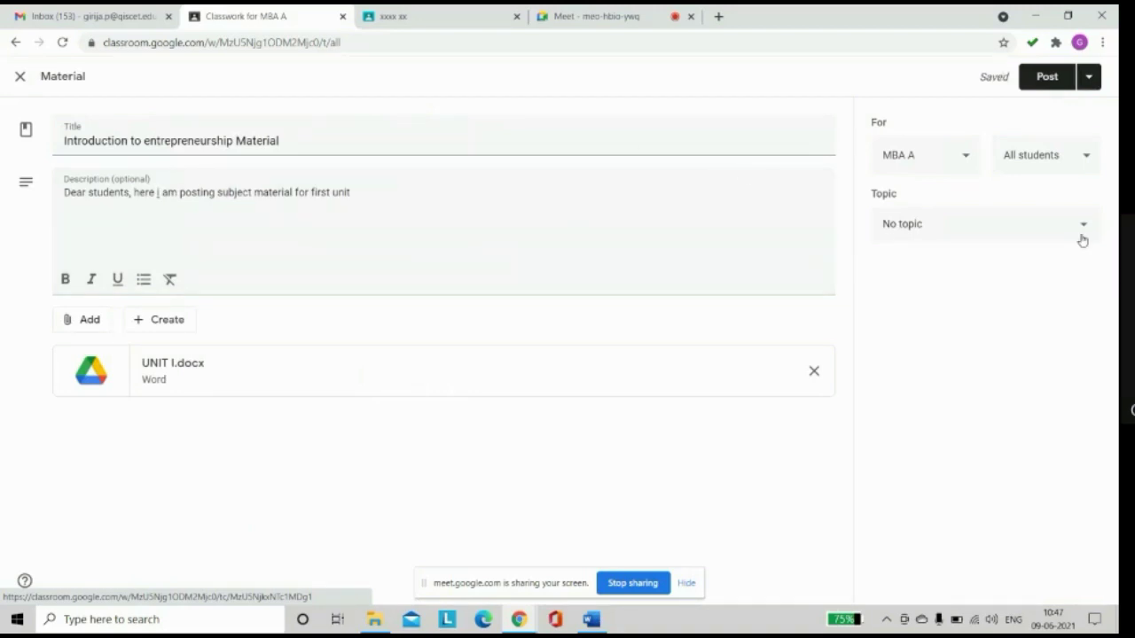
File the material under the topic beginning "1. Entrepreneurship- Introduction" and post it to MBA A
left_click(1084, 228)
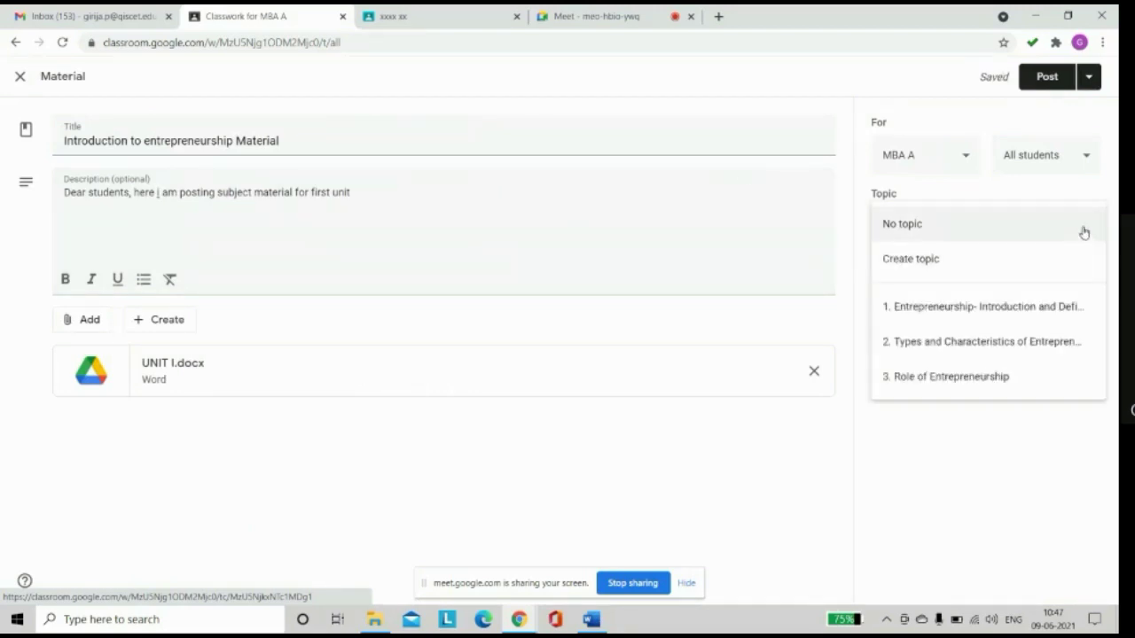
left_click(1002, 311)
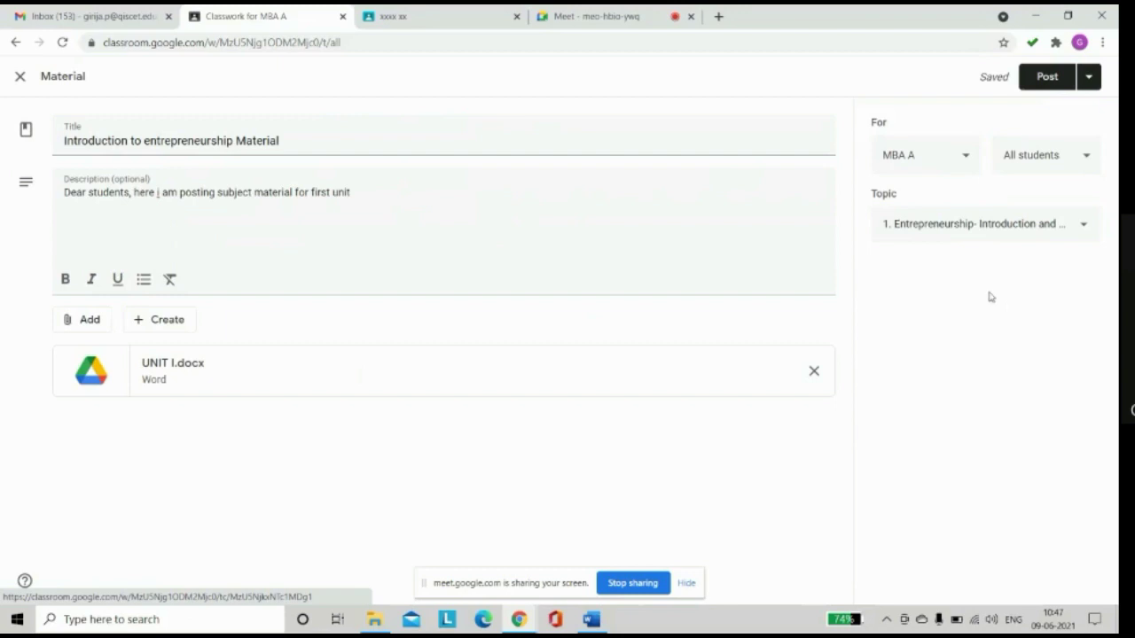
left_click(1050, 78)
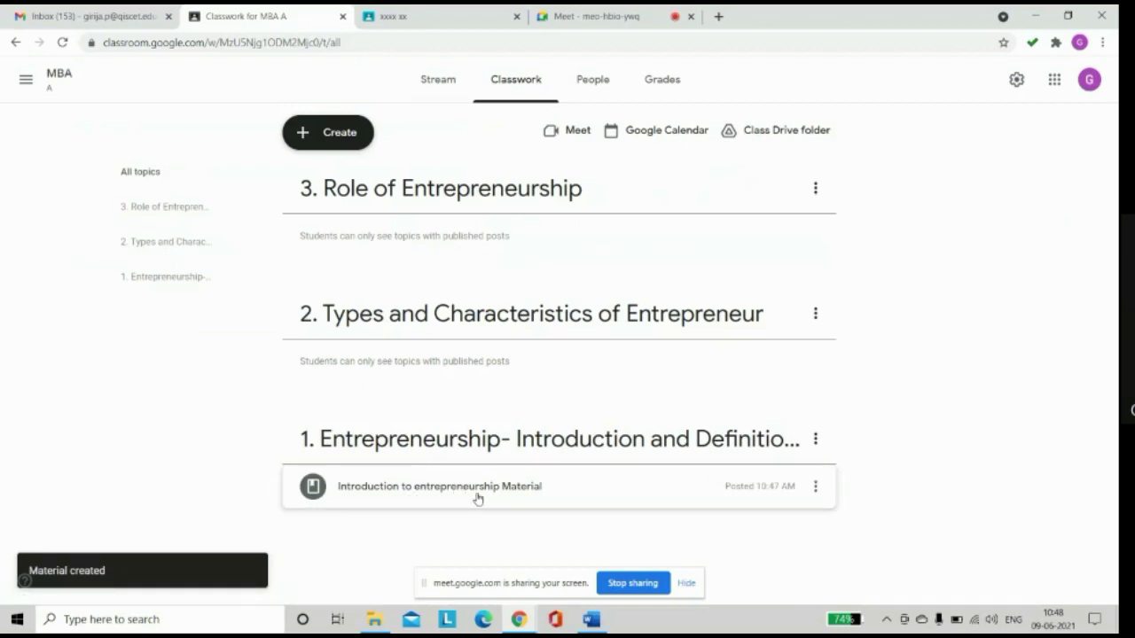
Create a short-answer question "1. Define Entrepreneurship." with the instructions "All of you answer for this qustion"
left_click(340, 142)
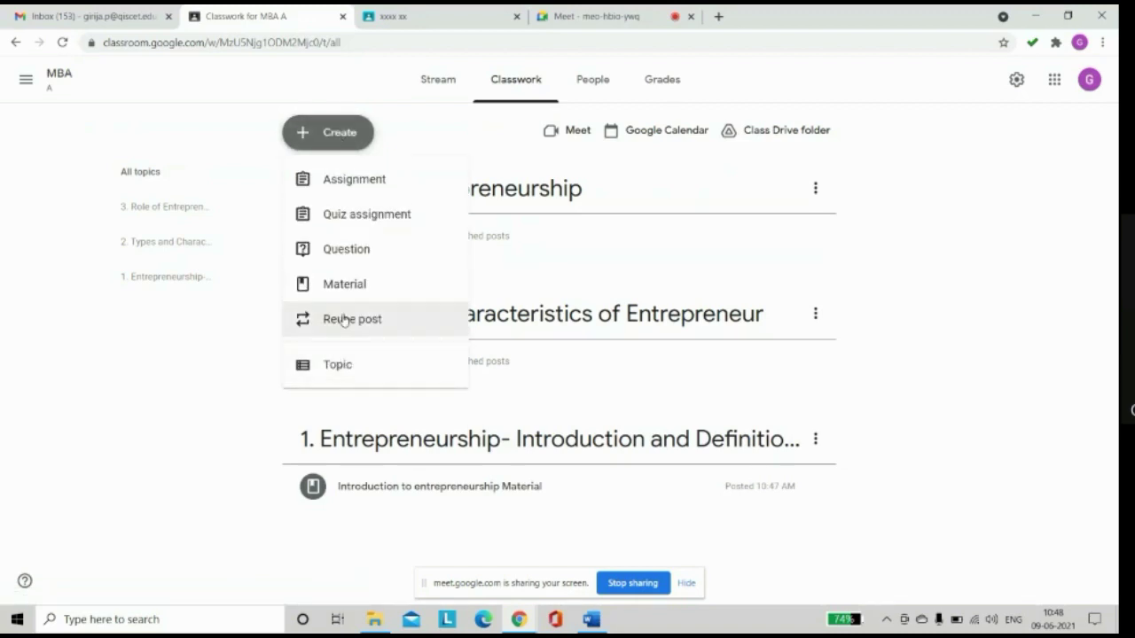
left_click(347, 253)
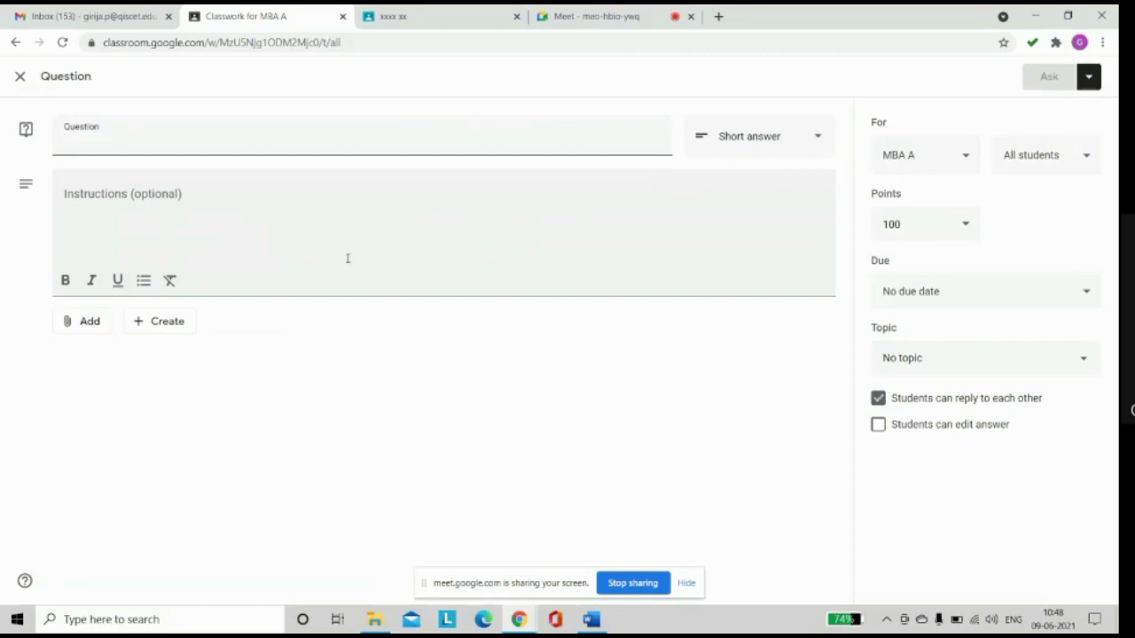
type("1. Define Entrepreneurship.")
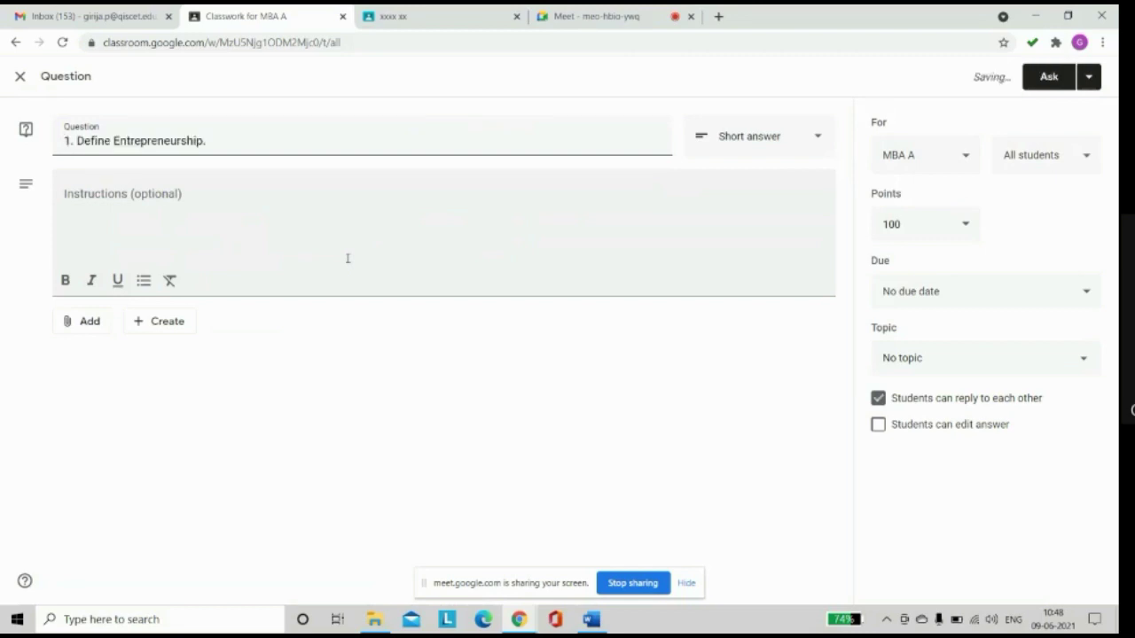
left_click(193, 190)
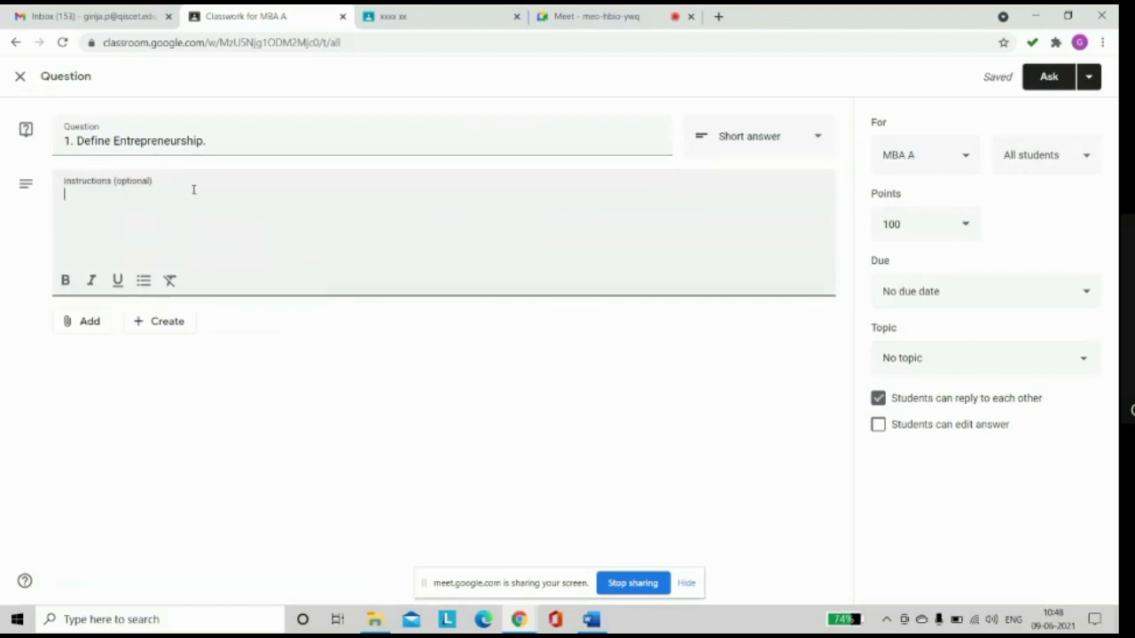
type("All")
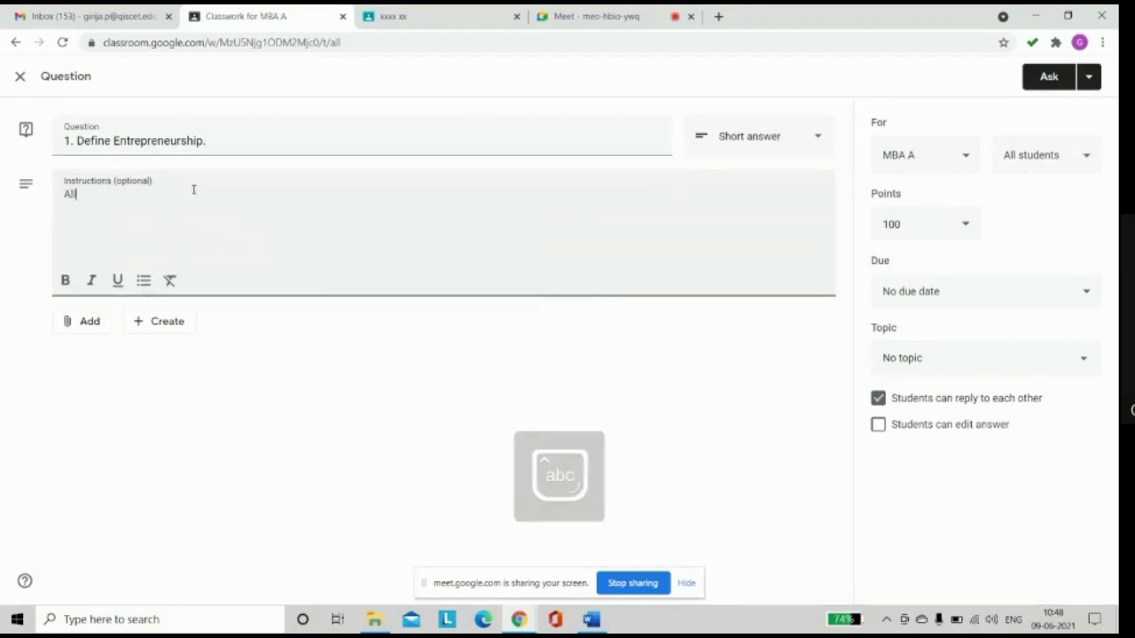
type(" qf y")
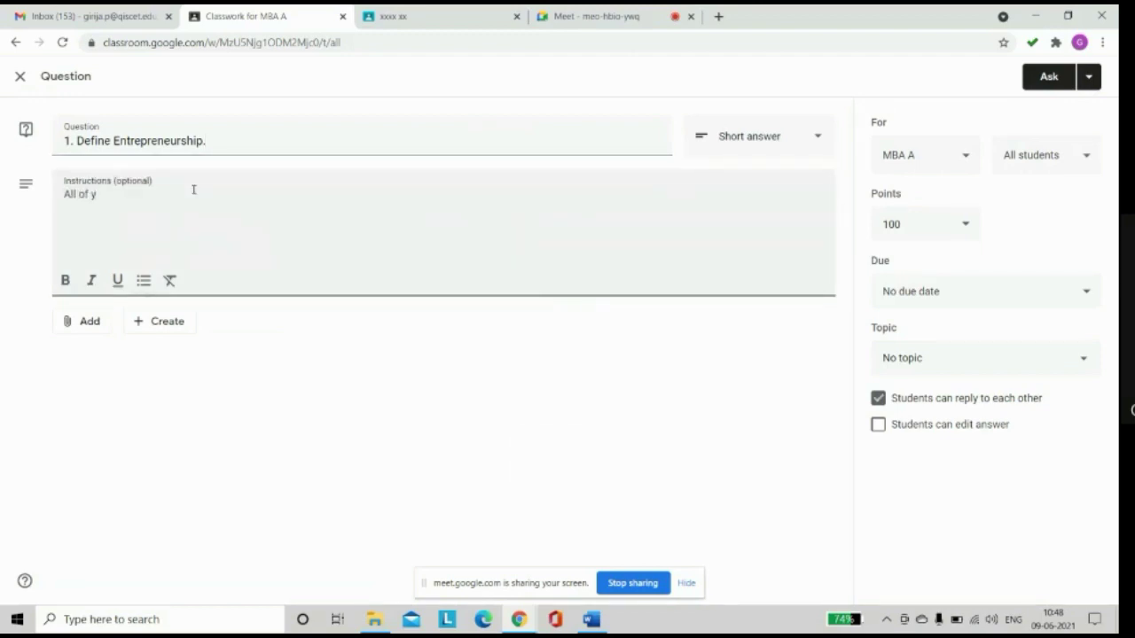
type("ou answ")
type("er for thi")
type("s")
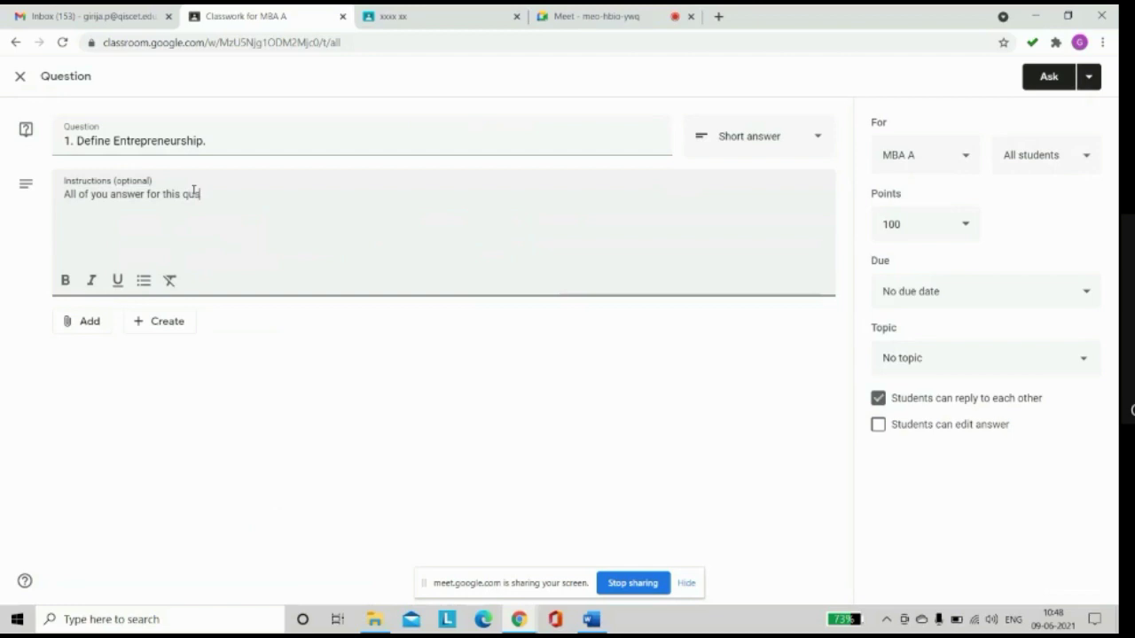
type(" question")
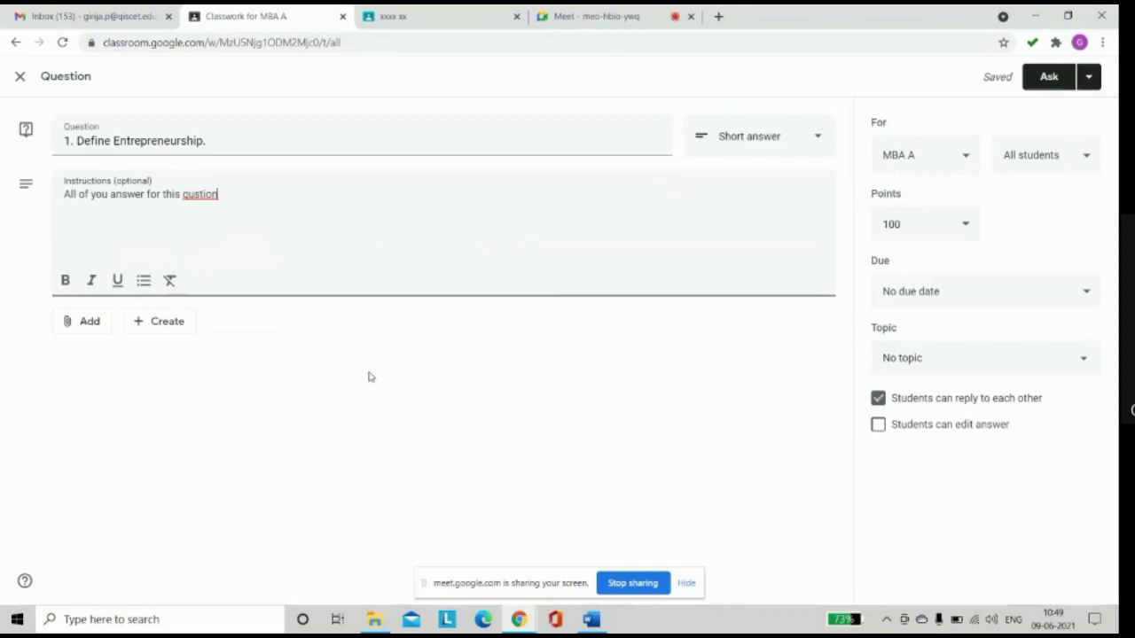
Review the question's attachment options and file the question under the topic beginning "1. Entrepreneurship- Introduction"
left_click(88, 324)
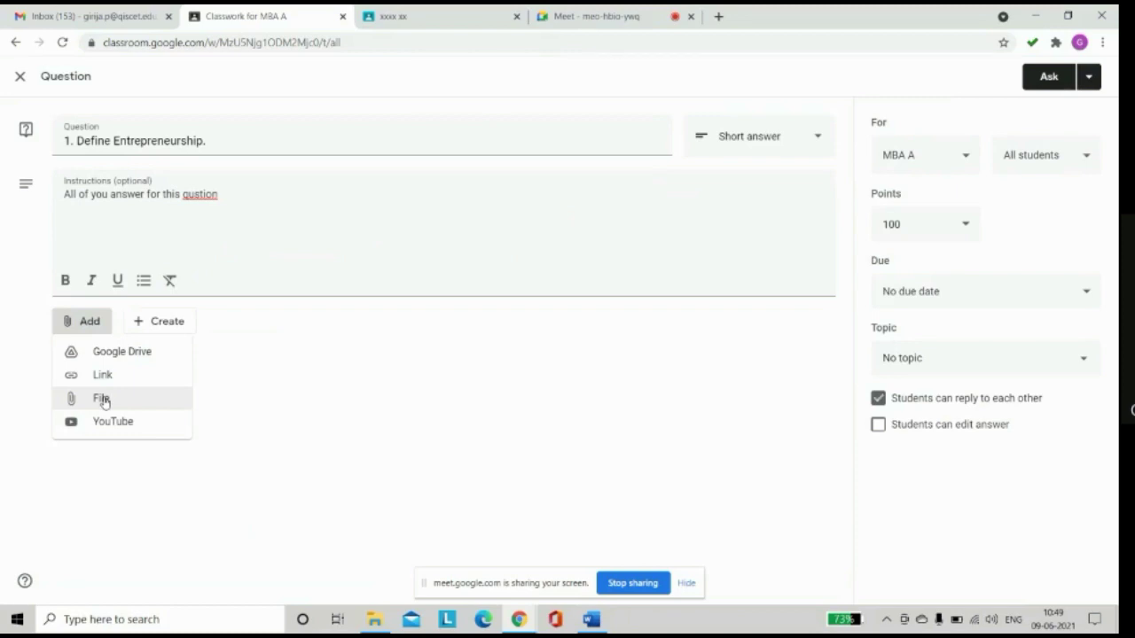
left_click(572, 442)
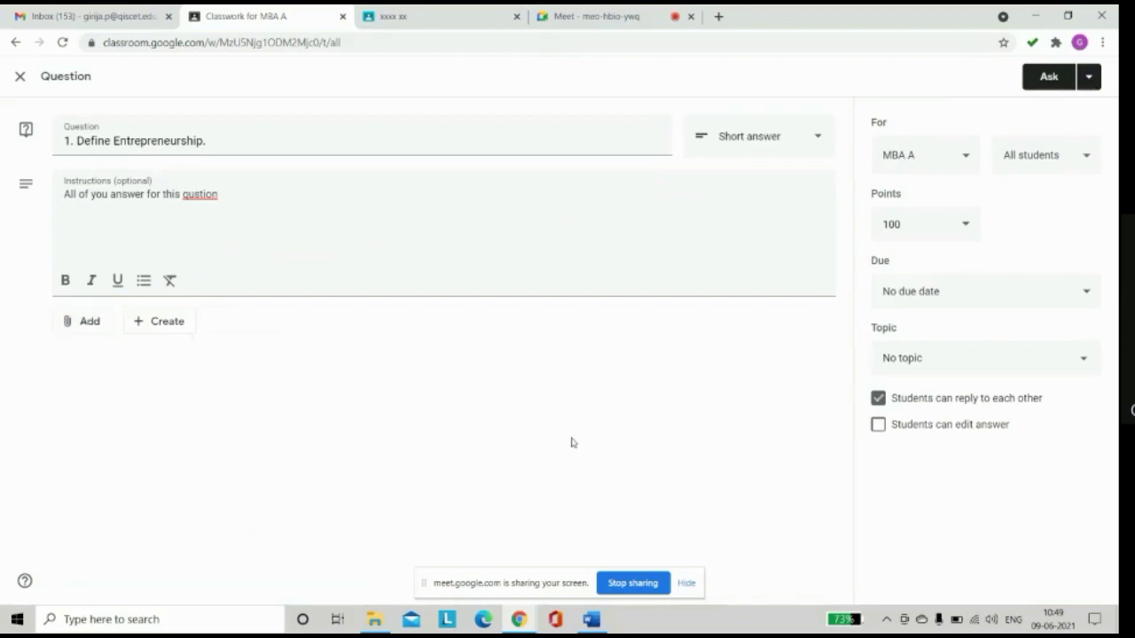
left_click(1083, 362)
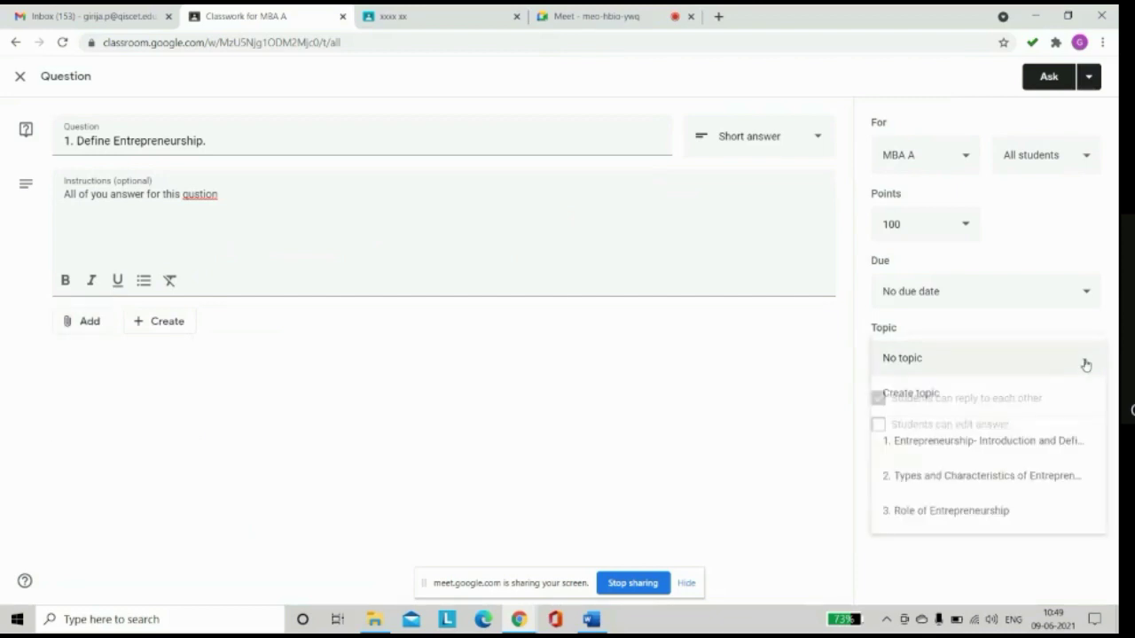
left_click(1007, 441)
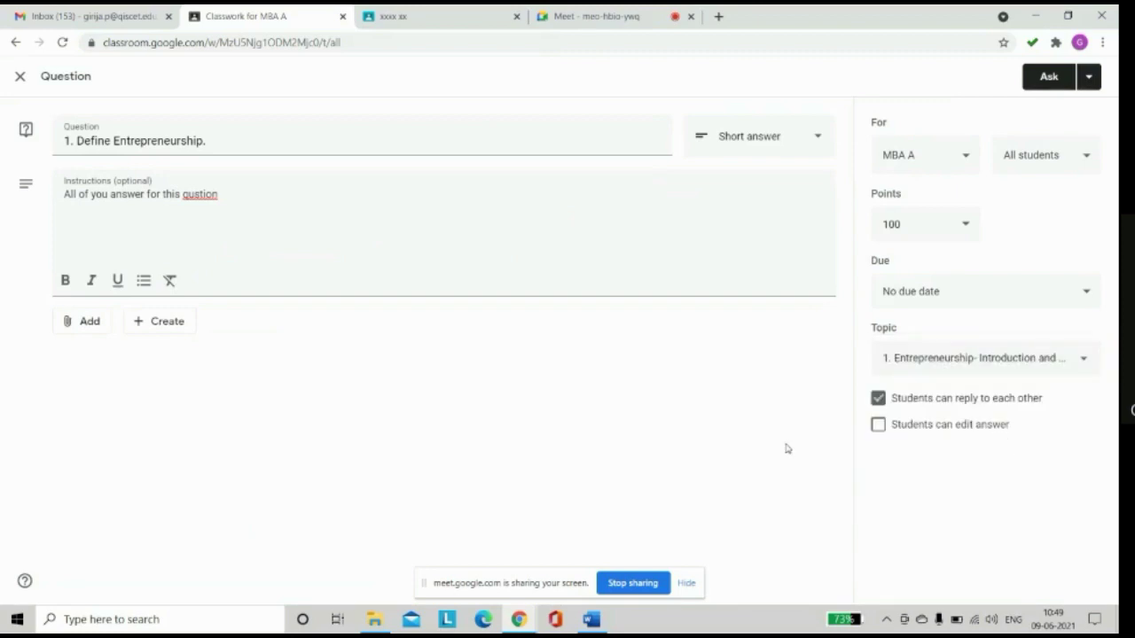
Set the question's due date to Jun 10, 2021 at 4:30 PM and post the question to the class
left_click(1086, 293)
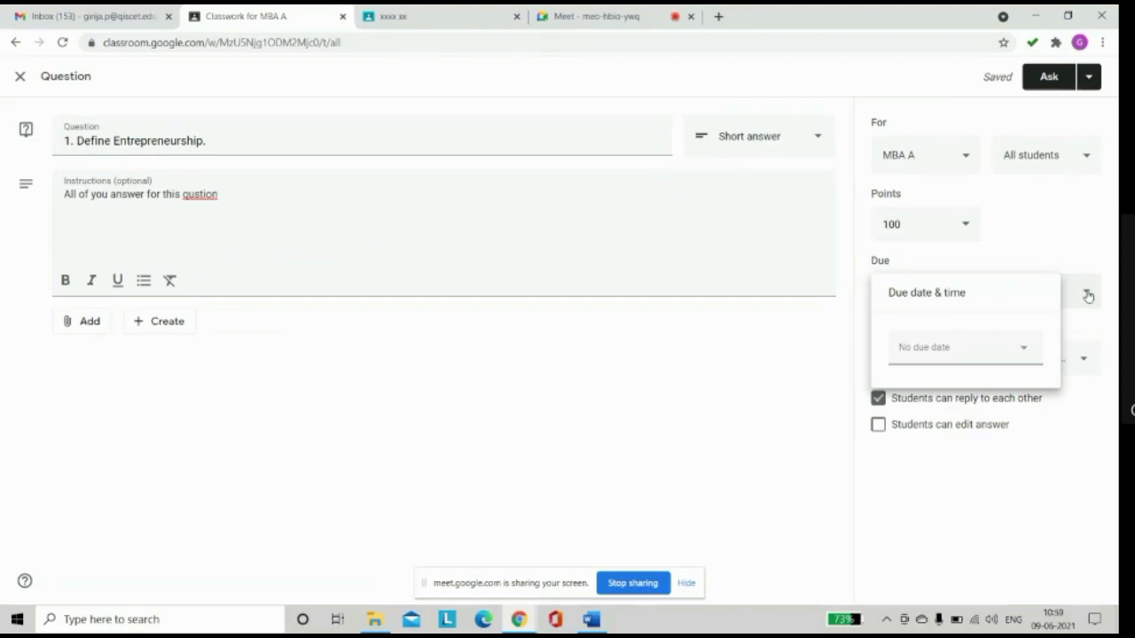
left_click(1025, 351)
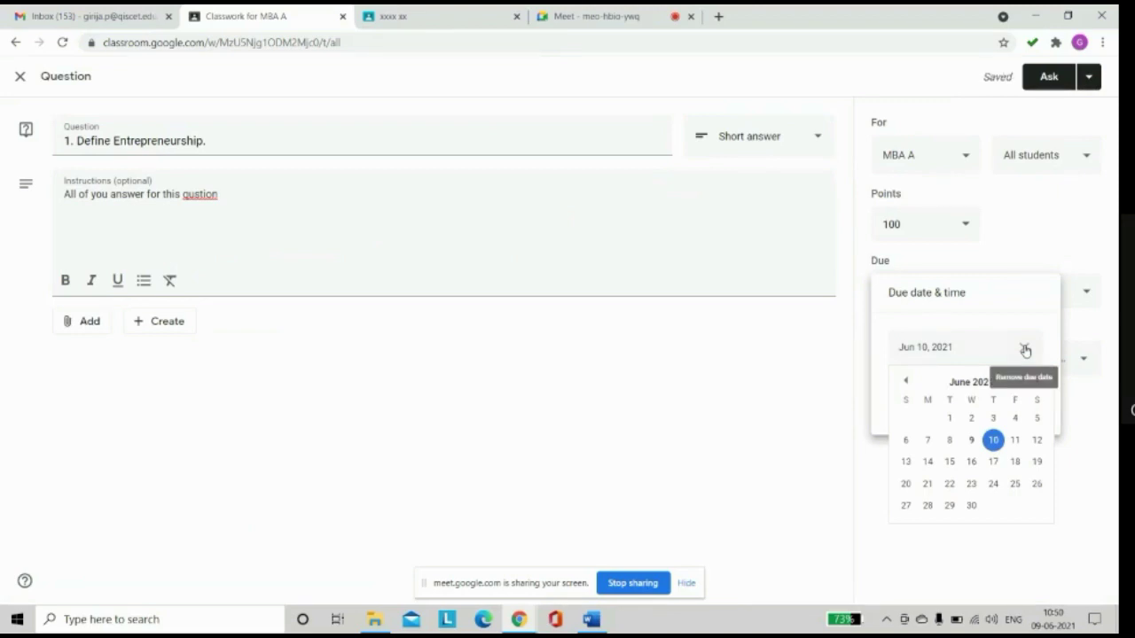
left_click(994, 440)
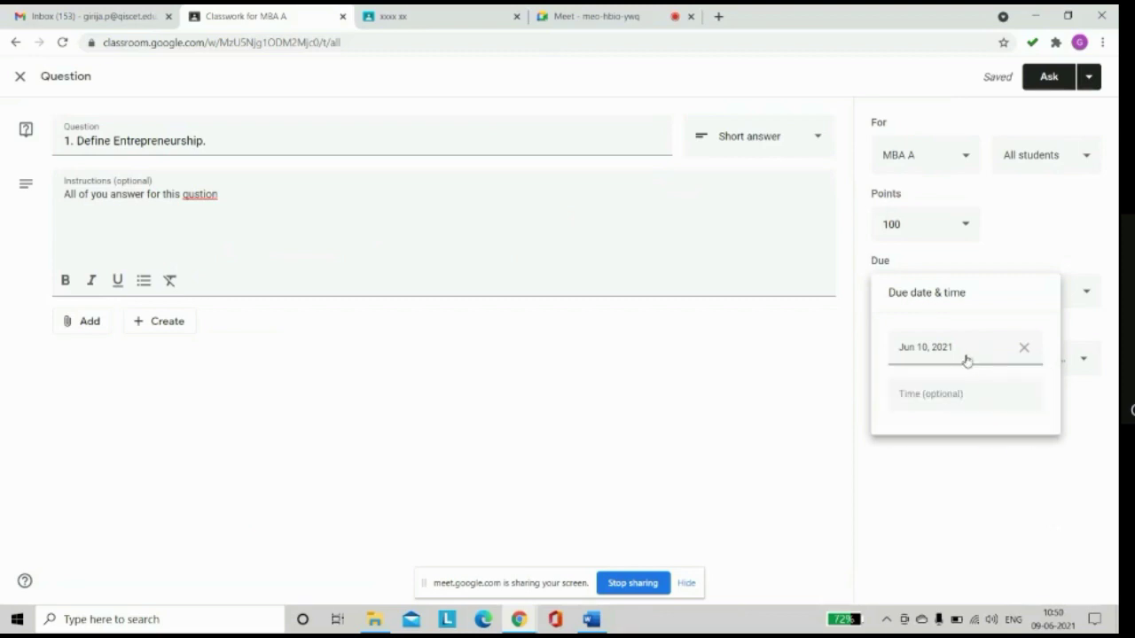
left_click(942, 396)
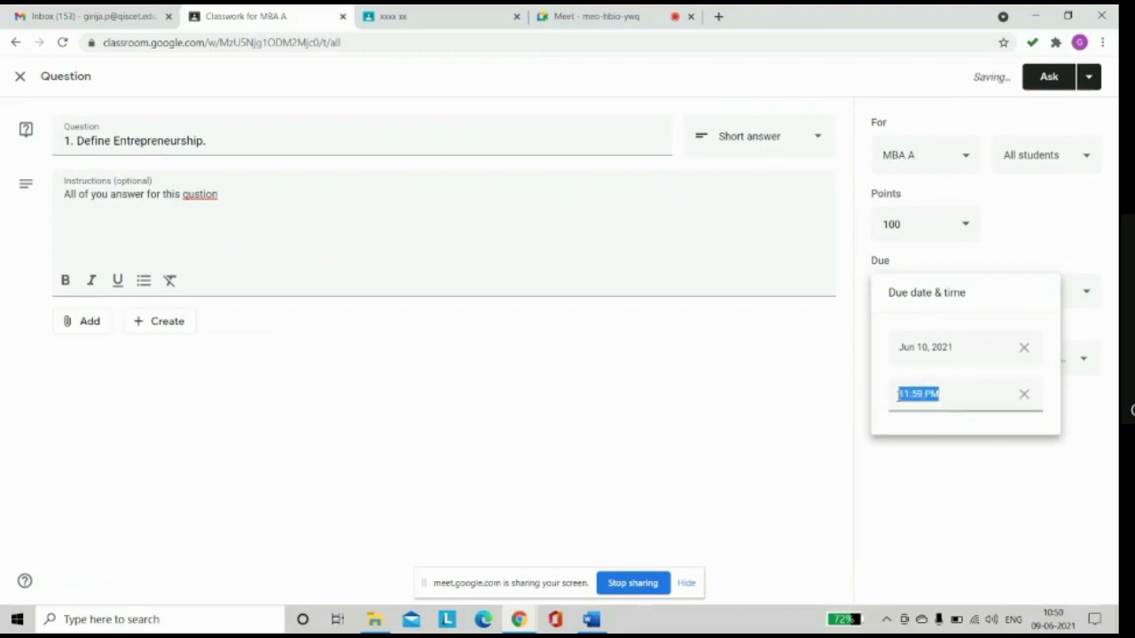
left_click(898, 397)
key("Delete")
key("Delete")
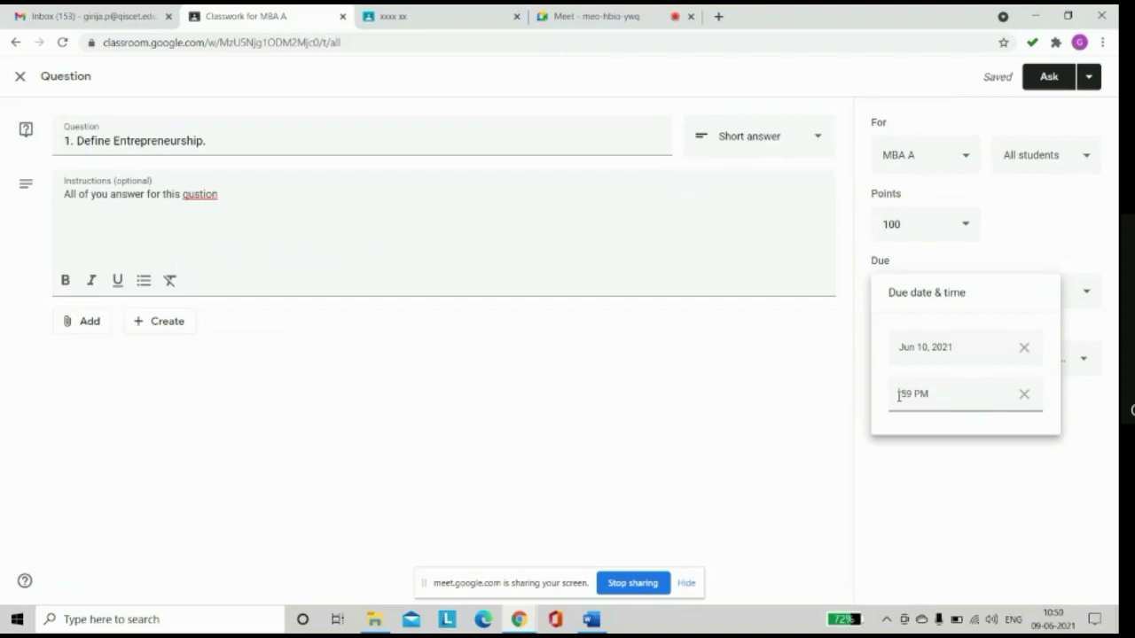
type("4:30")
key("Delete")
key("Delete")
left_click(729, 523)
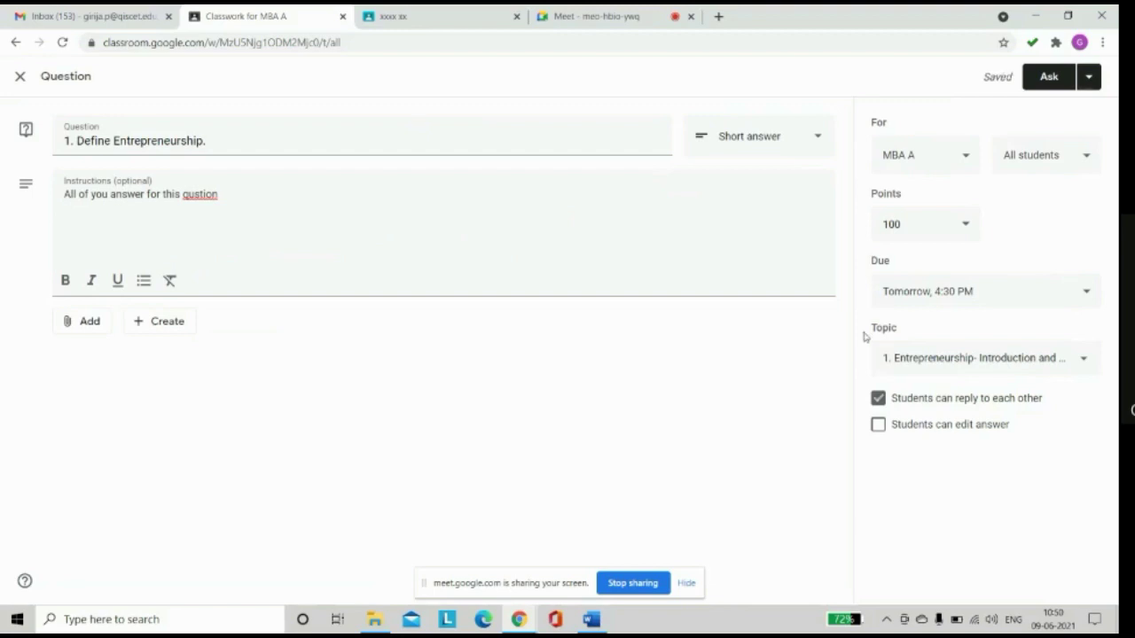
left_click(1050, 78)
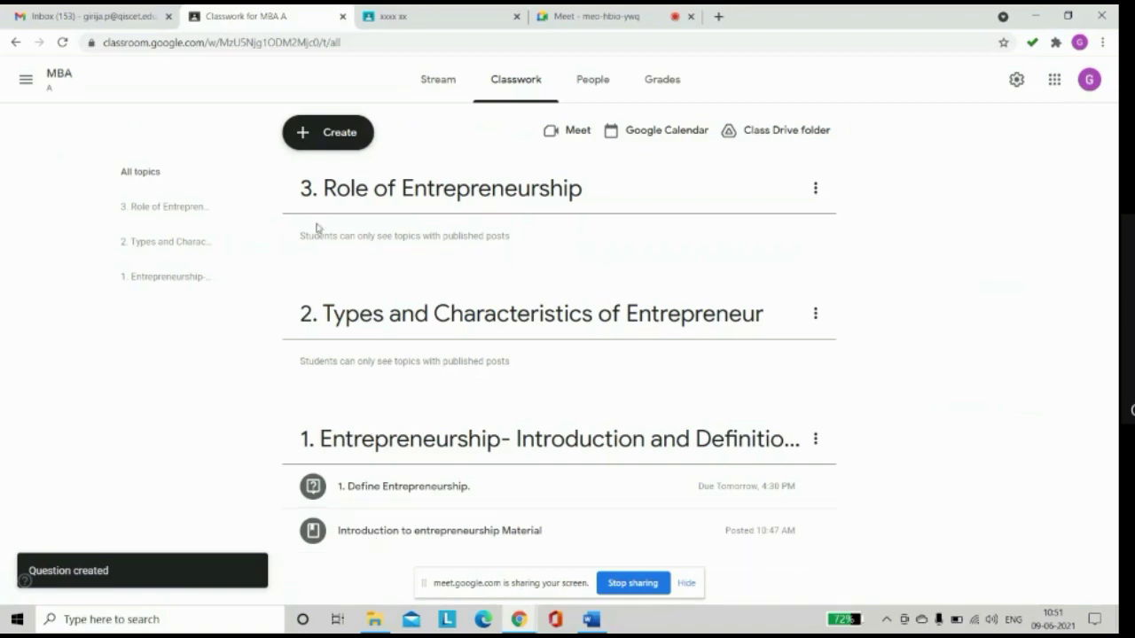
Create a quiz assignment titled "Quiz-1" in the classwork
left_click(341, 133)
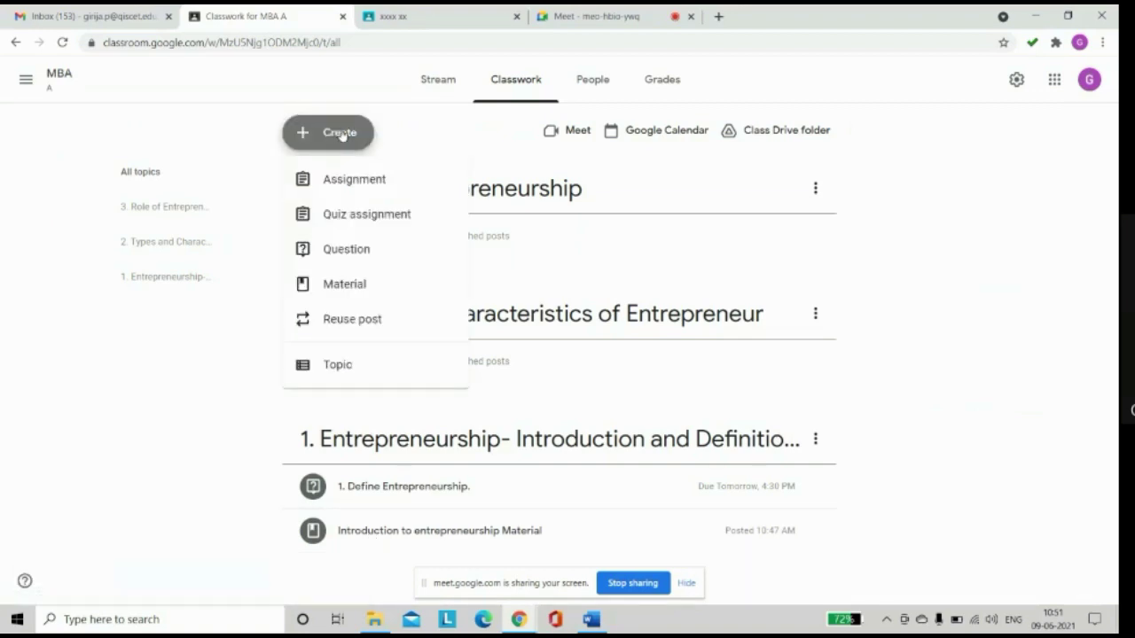
left_click(341, 222)
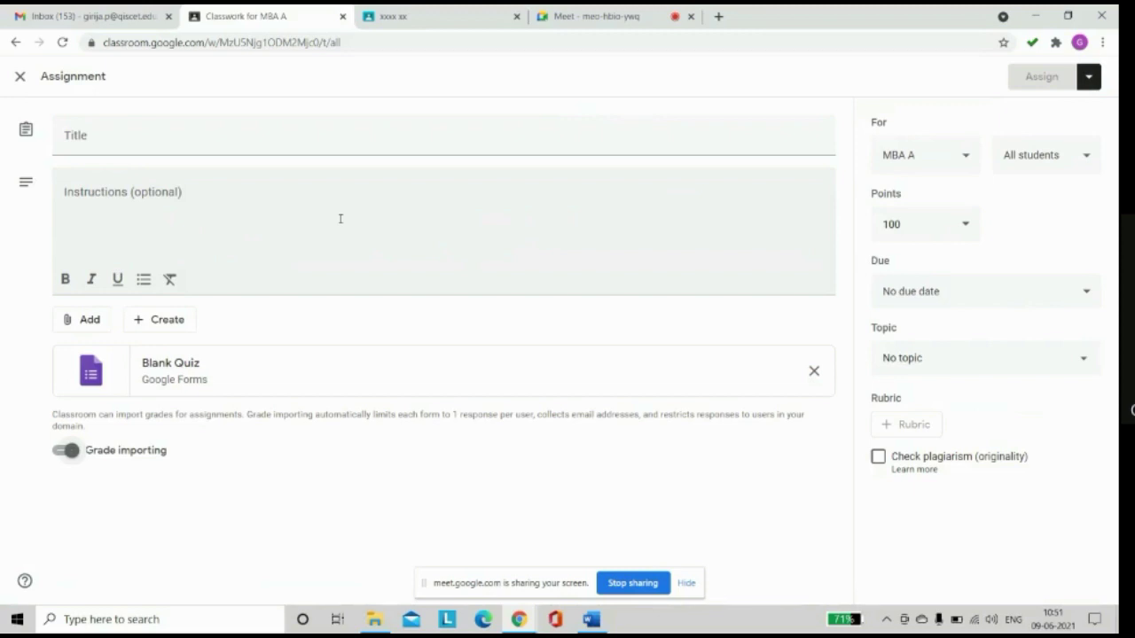
left_click(76, 133)
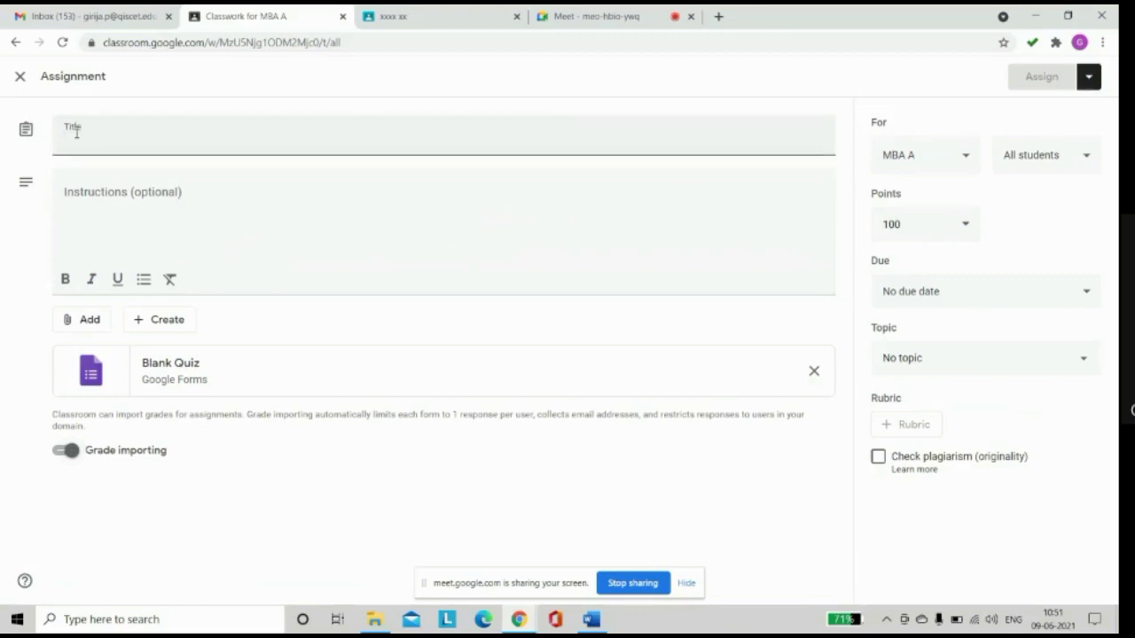
key("Caps_Lock")
type("Quiz-")
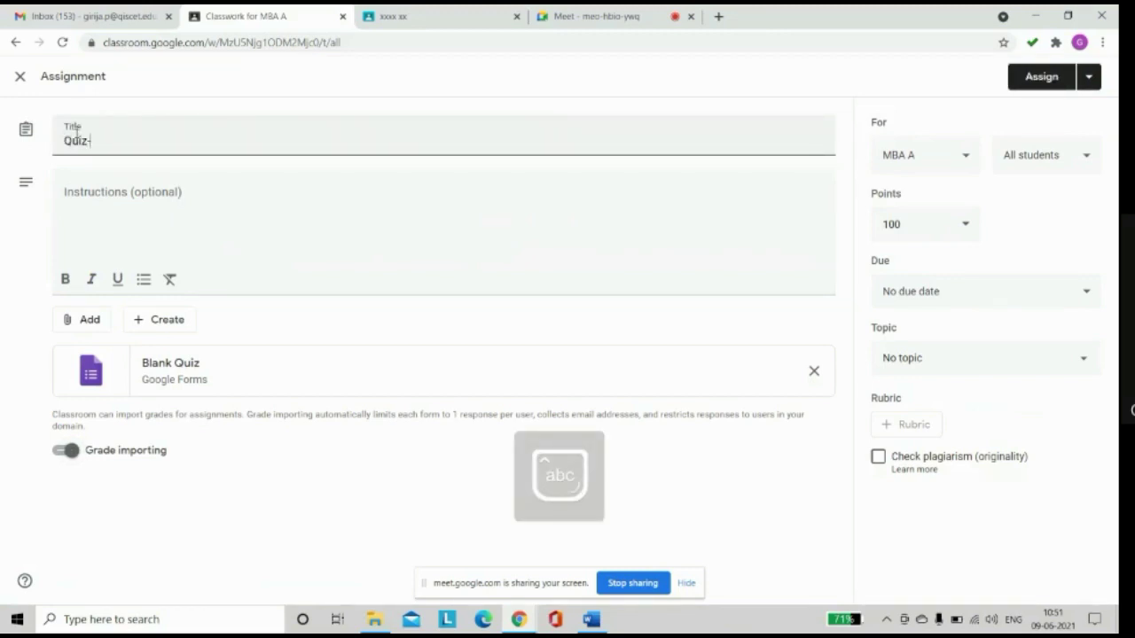
type("1")
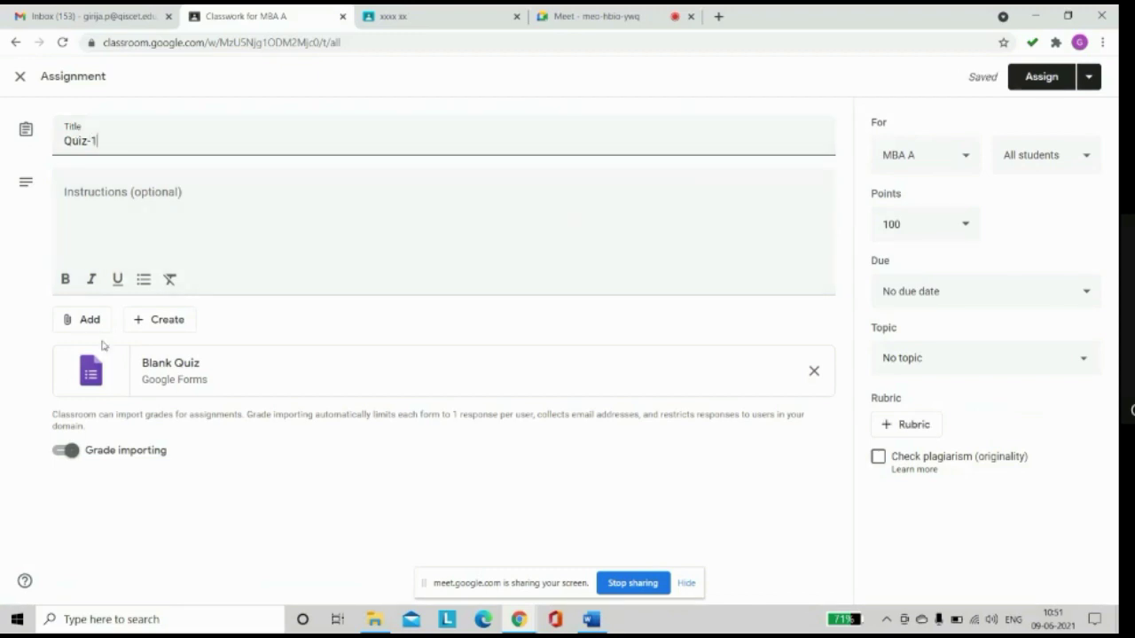
Remove the Blank Quiz attachment and enter the assignment instructions "All of you answer the quiz questions."
left_click(809, 376)
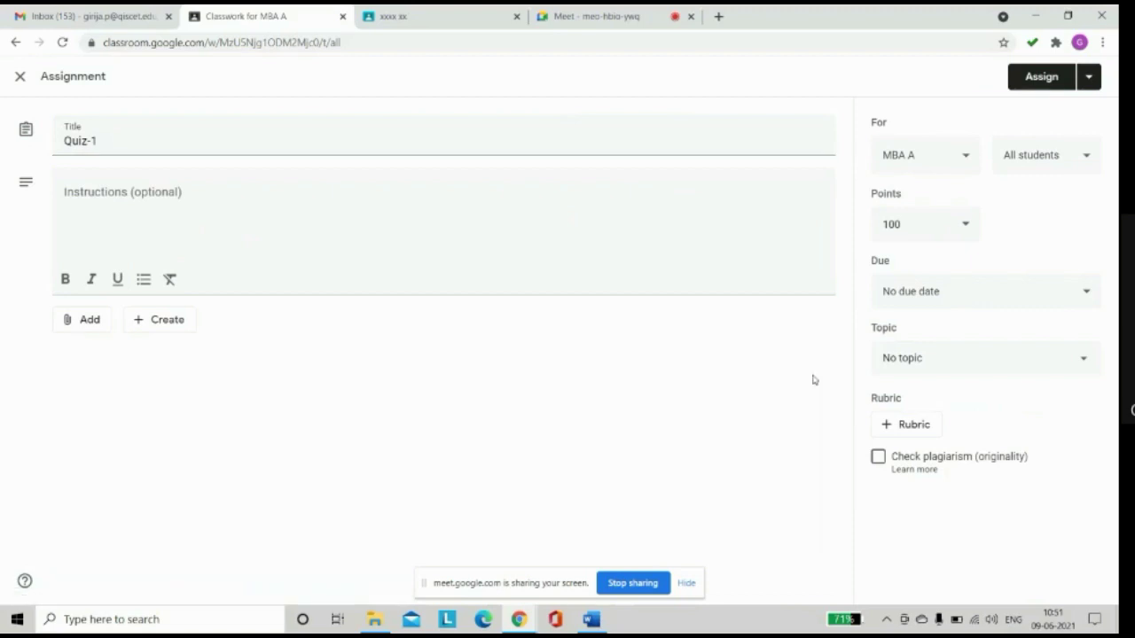
left_click(255, 203)
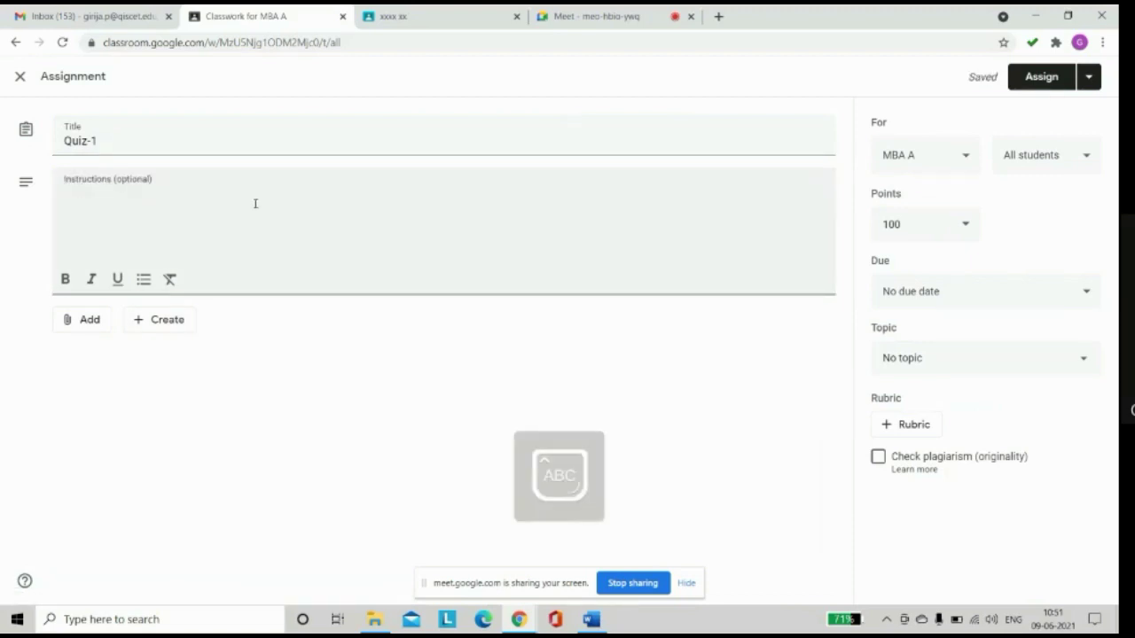
type("All of you answer the quiz questions.")
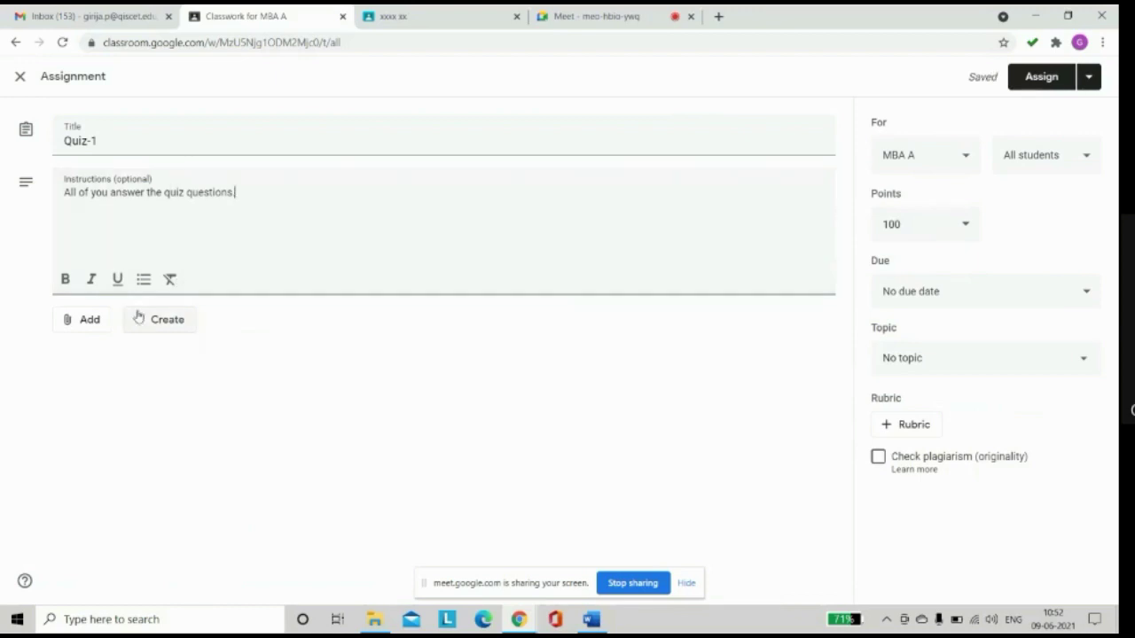
Start adding a link attachment to the quiz assignment, and switch to Gmail to open Google Forms
left_click(96, 323)
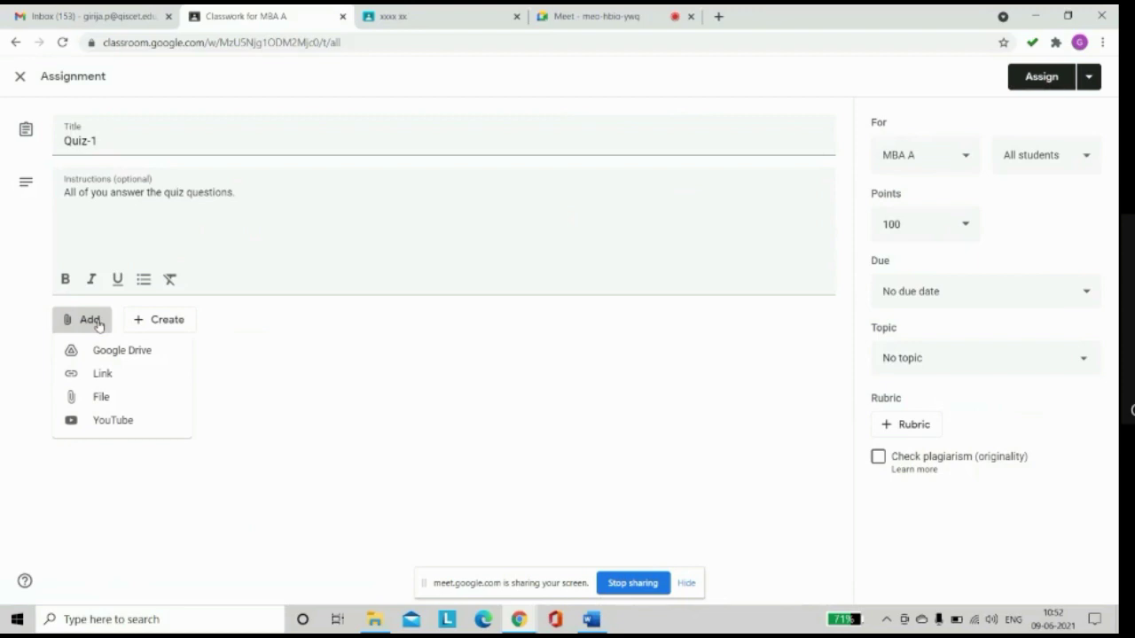
left_click(125, 376)
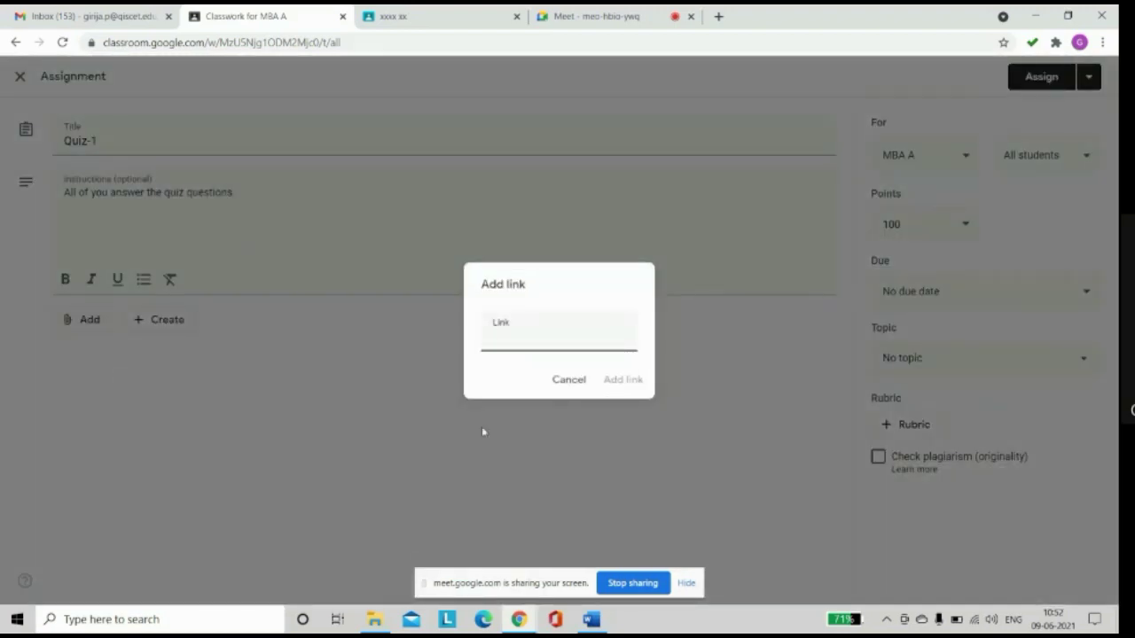
left_click(94, 15)
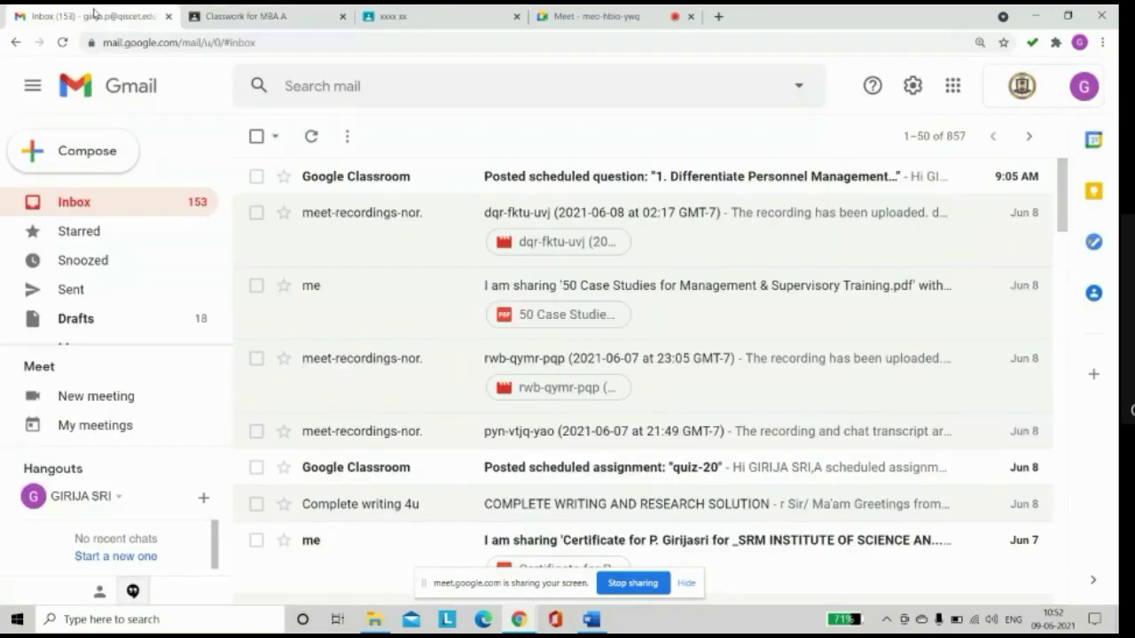
left_click(952, 85)
scroll(1100, 383, "down", 3)
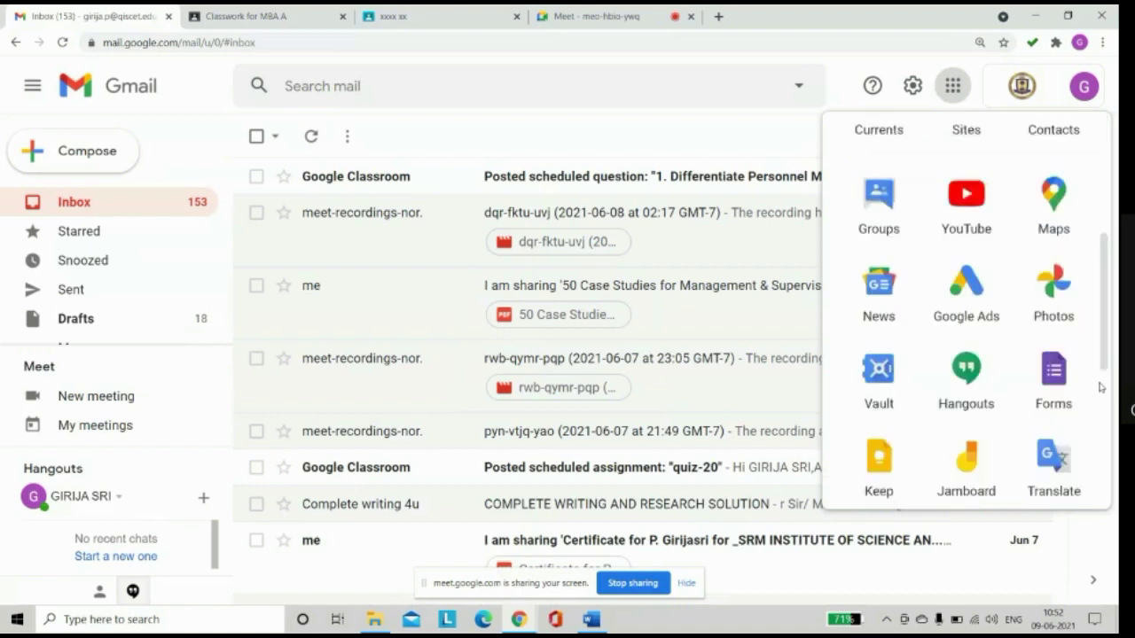
left_click(1057, 363)
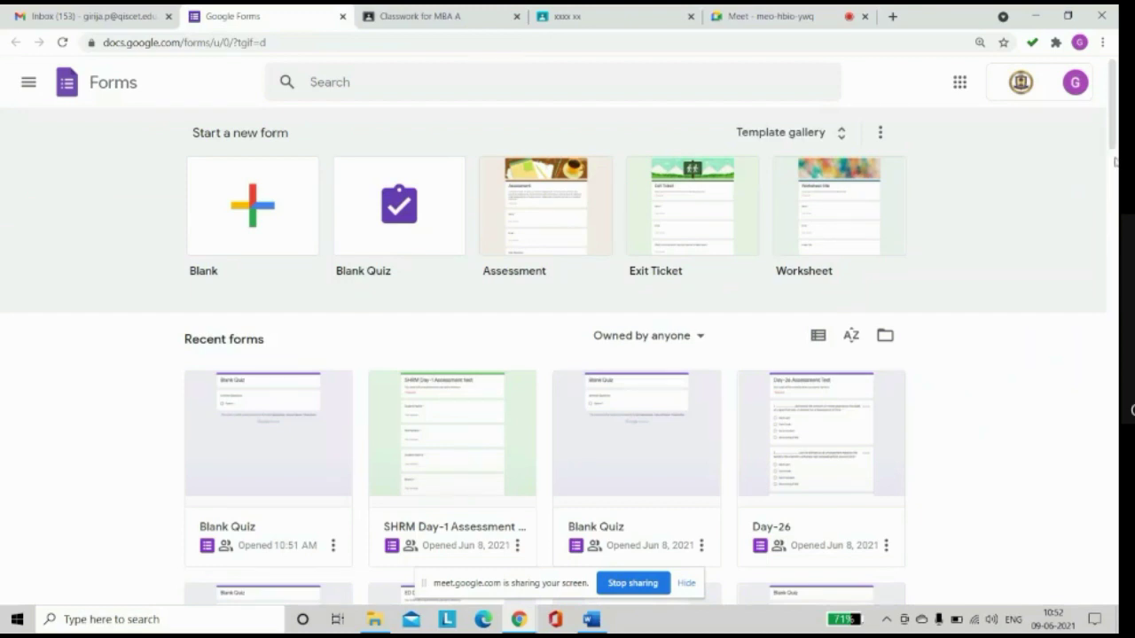
Open the "ED Day-1 Assessment test" form, copy its web address and attach it as a link to the Classroom quiz assignment
scroll(1116, 158, "down", 10)
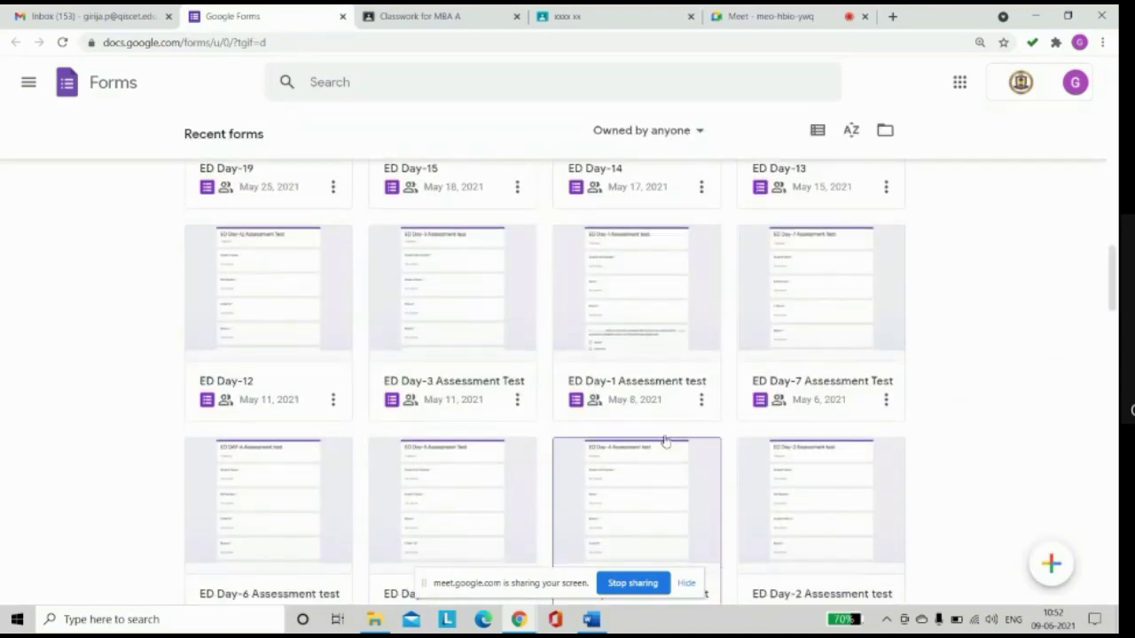
left_click(652, 384)
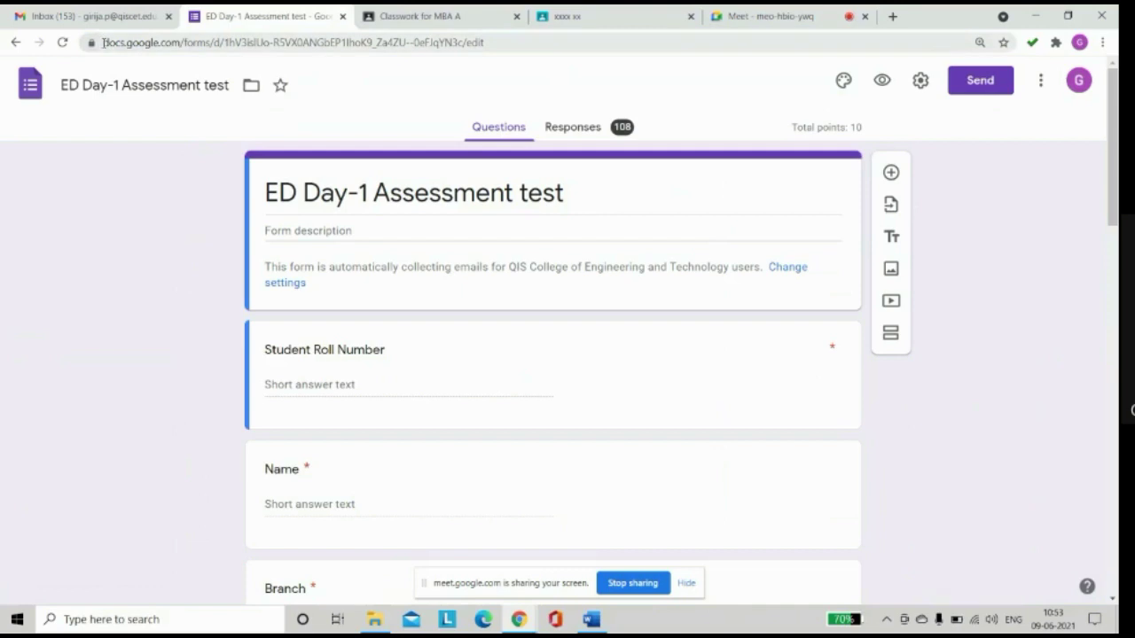
left_click_drag(102, 43, 497, 61)
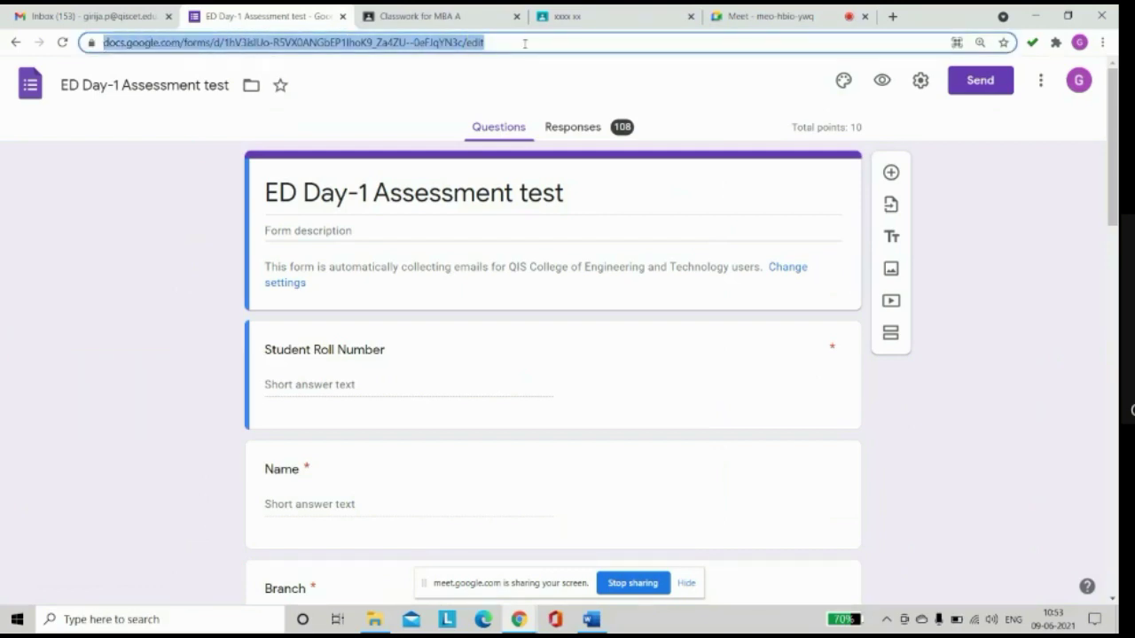
left_click(775, 16)
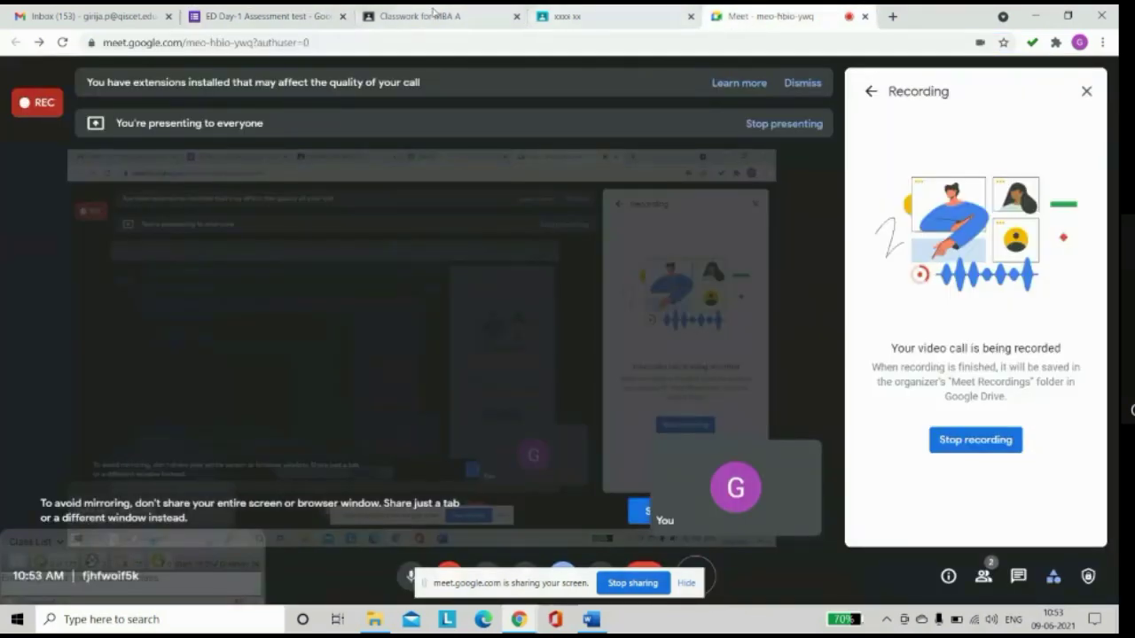
left_click(431, 13)
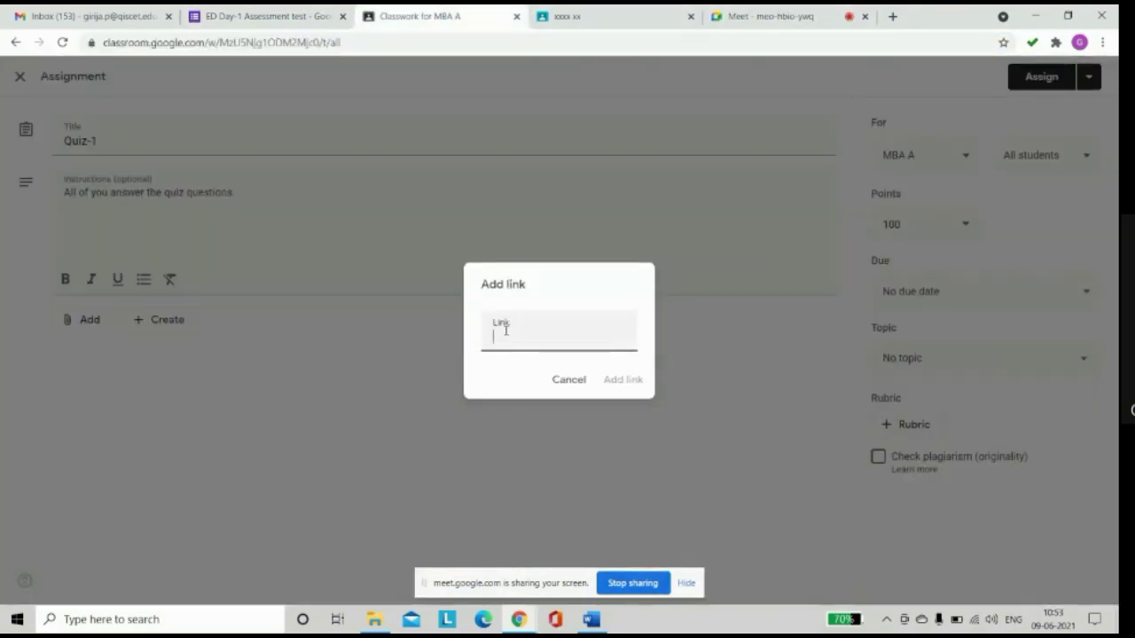
key("ctrl+v")
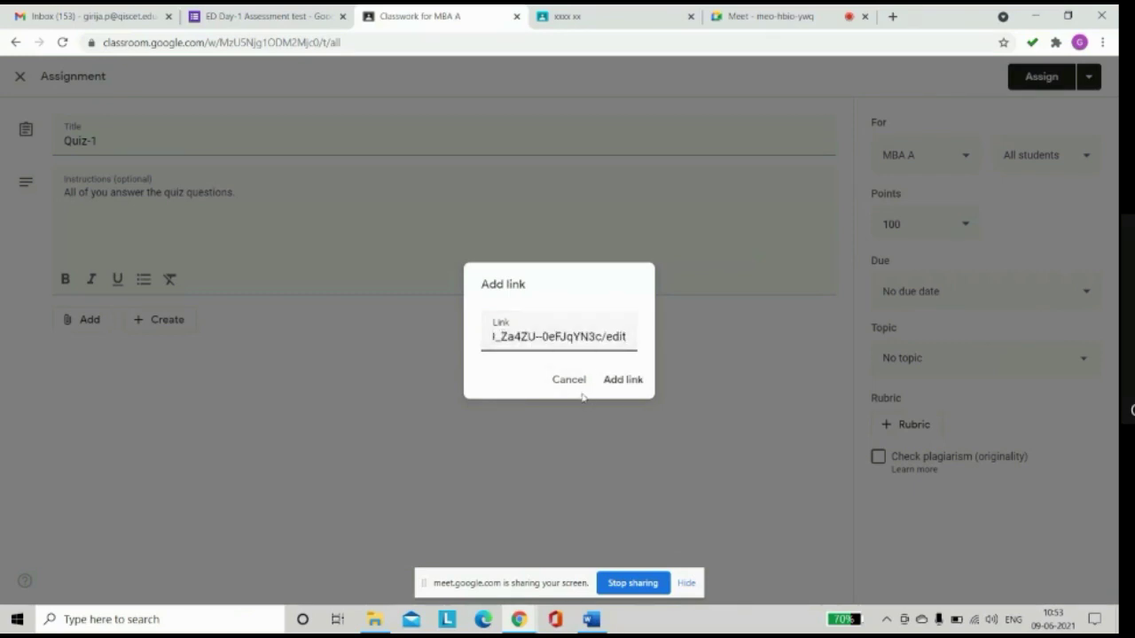
left_click(621, 380)
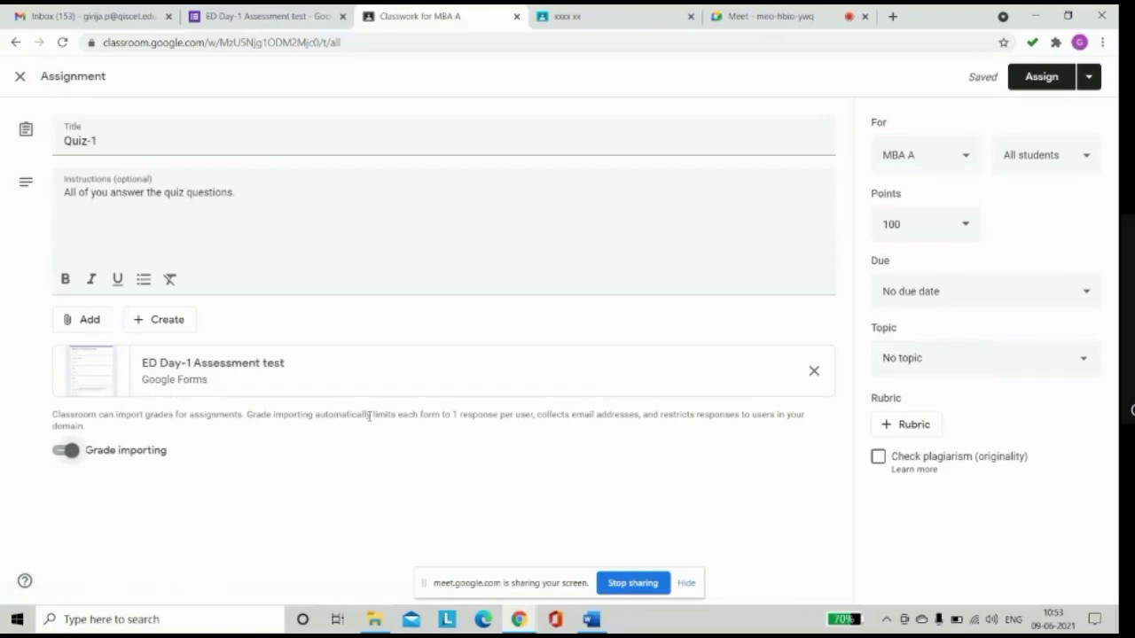
Assign the quiz to the topic "1. Entrepreneurship- Introduction and Definition"
left_click(984, 357)
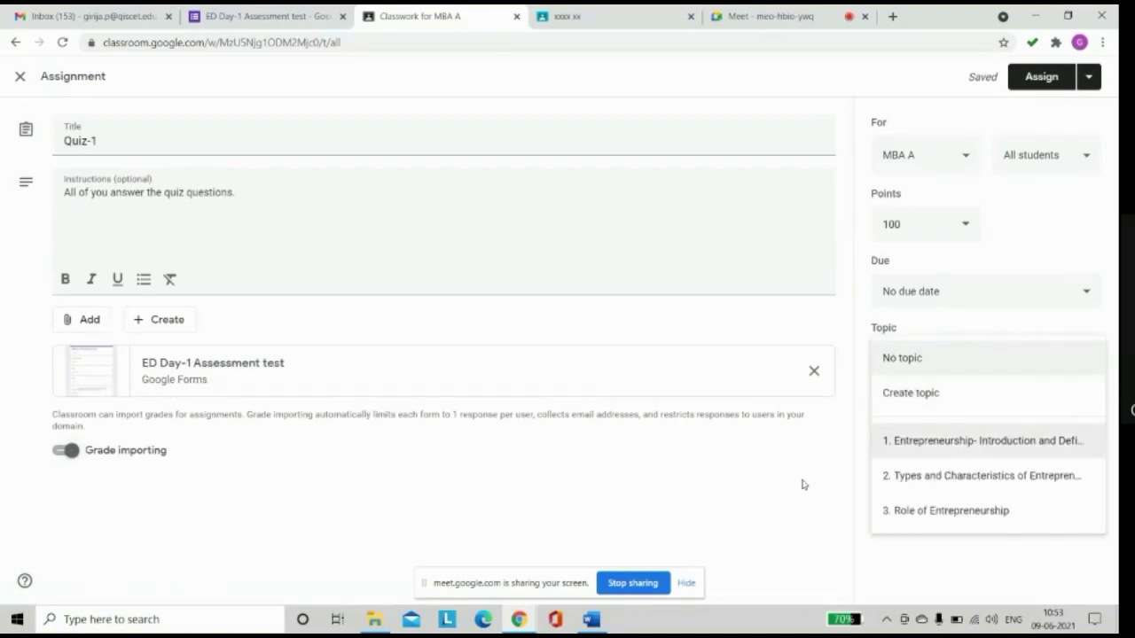
left_click(803, 483)
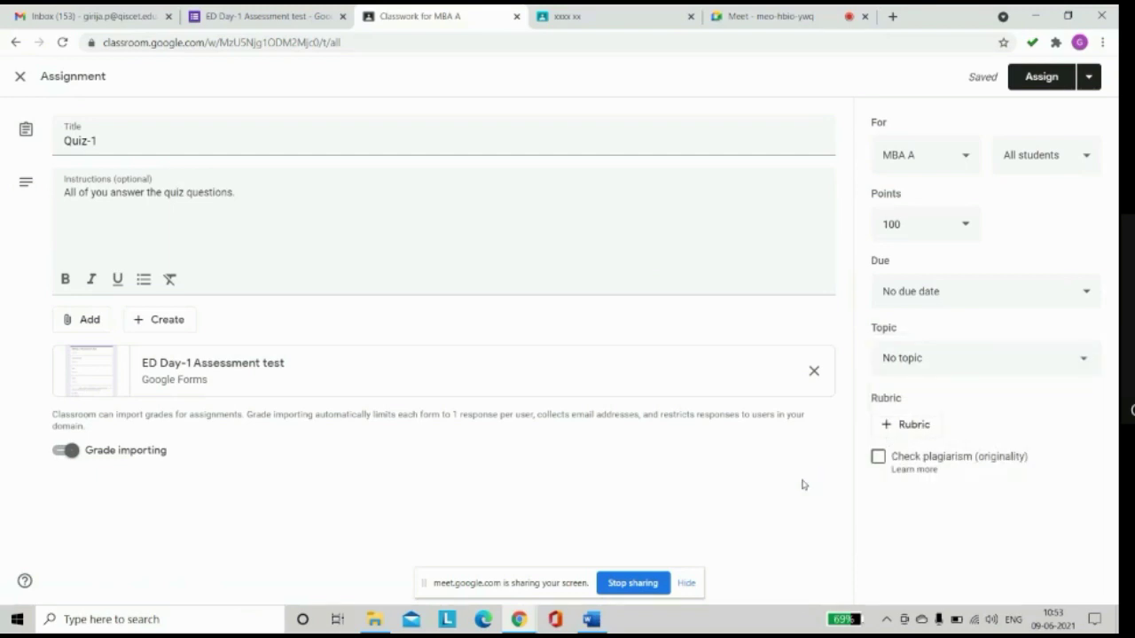
left_click(1088, 358)
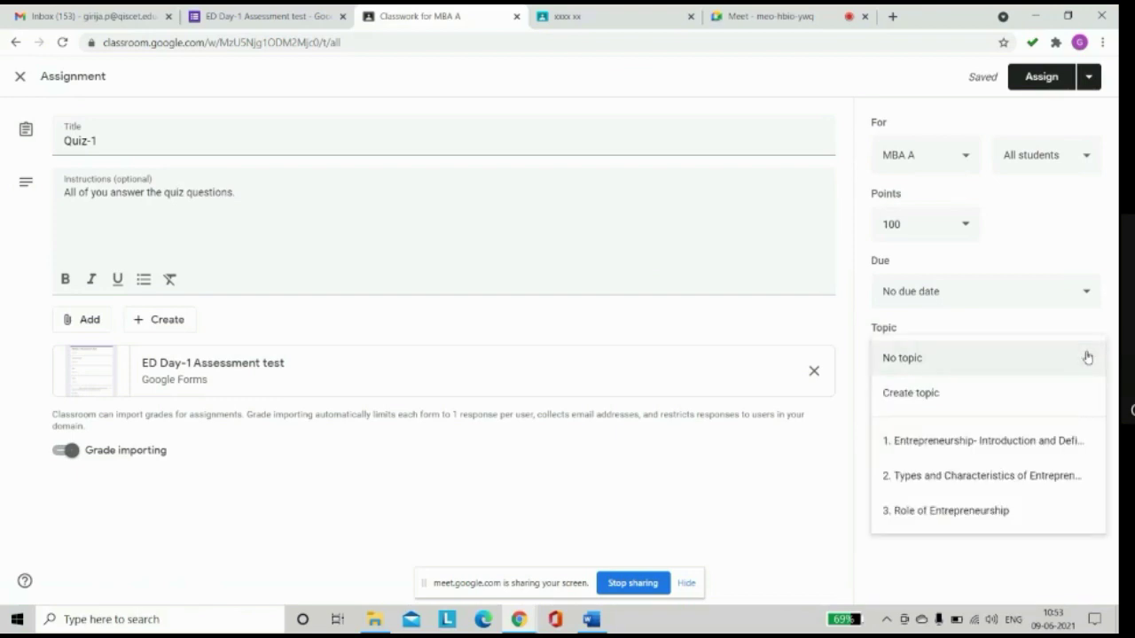
left_click(995, 444)
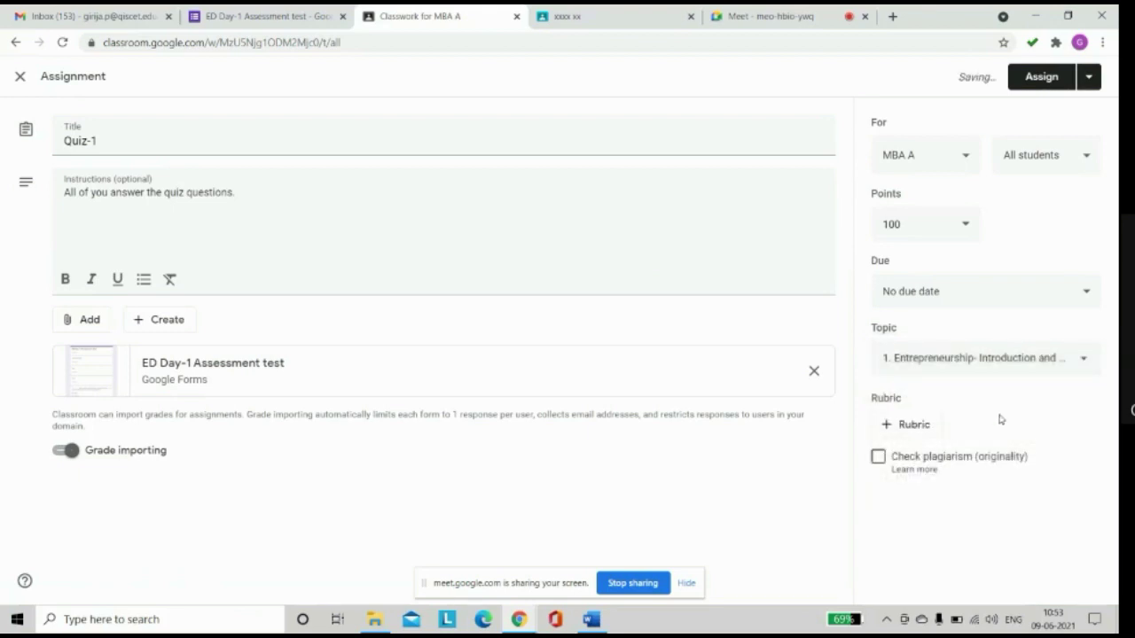
Set the quiz assignment's due date to Jun 10, 2021 at 6:00 PM
left_click(1089, 295)
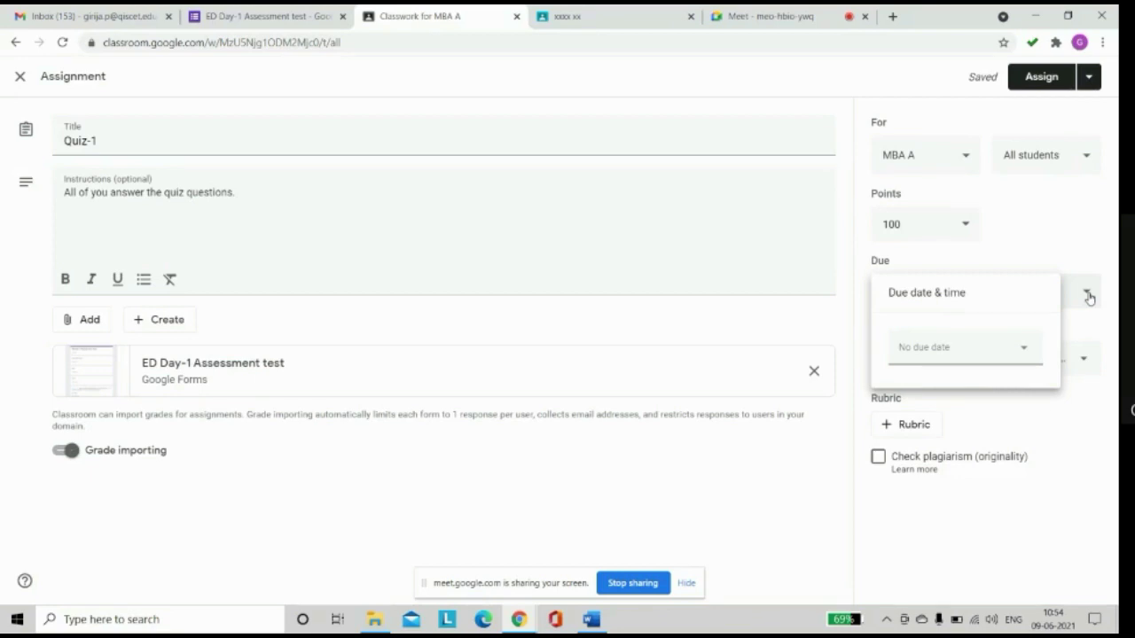
left_click(1025, 353)
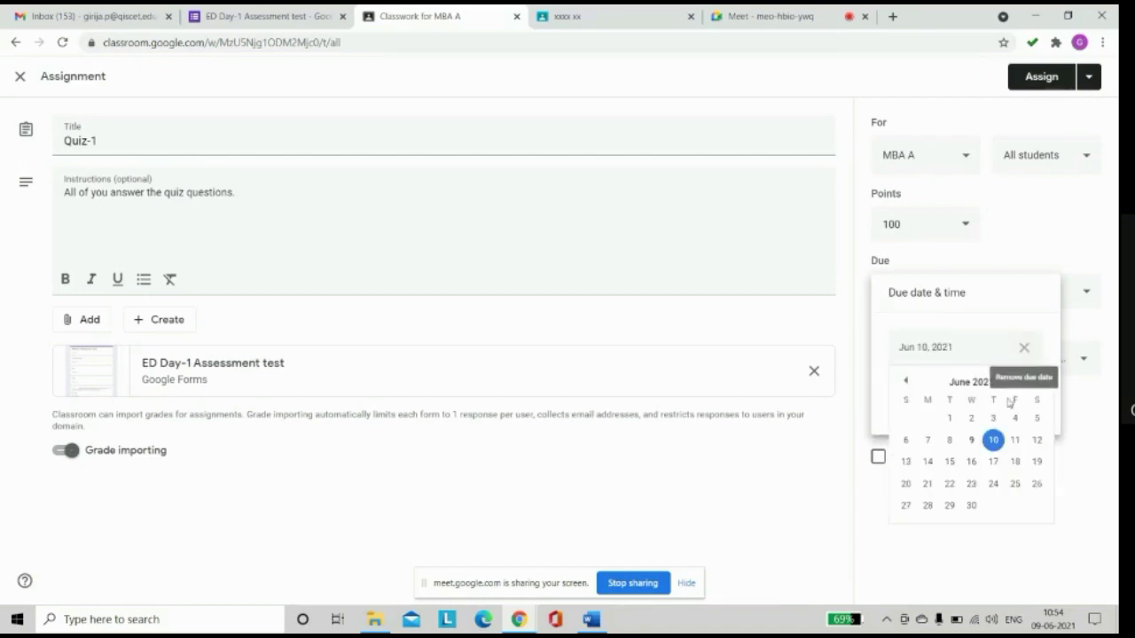
left_click(992, 440)
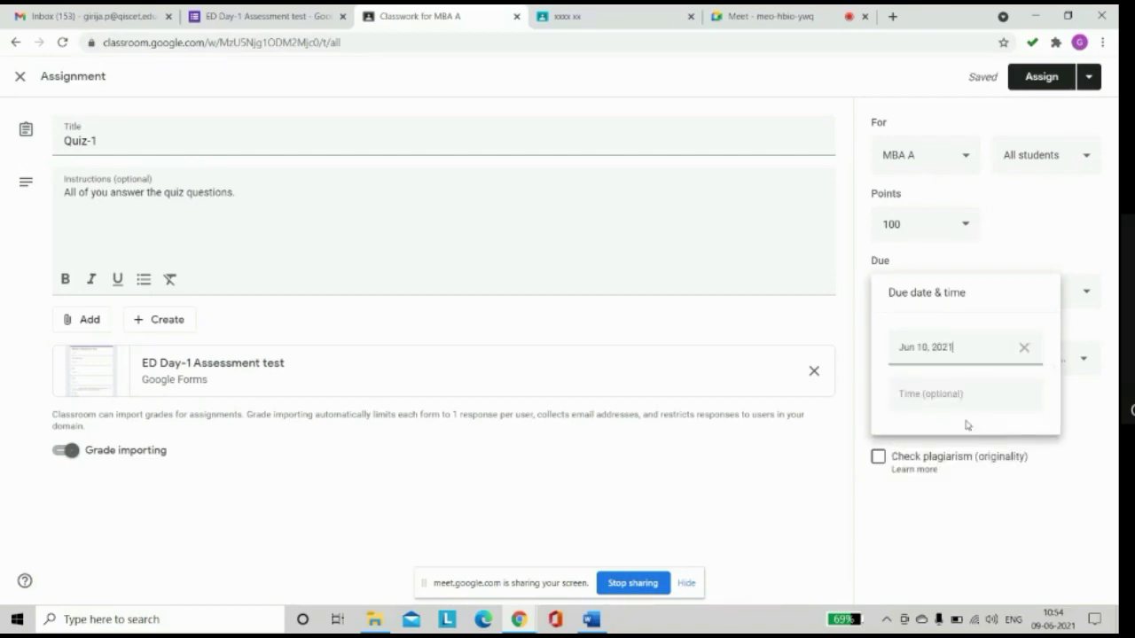
left_click(923, 397)
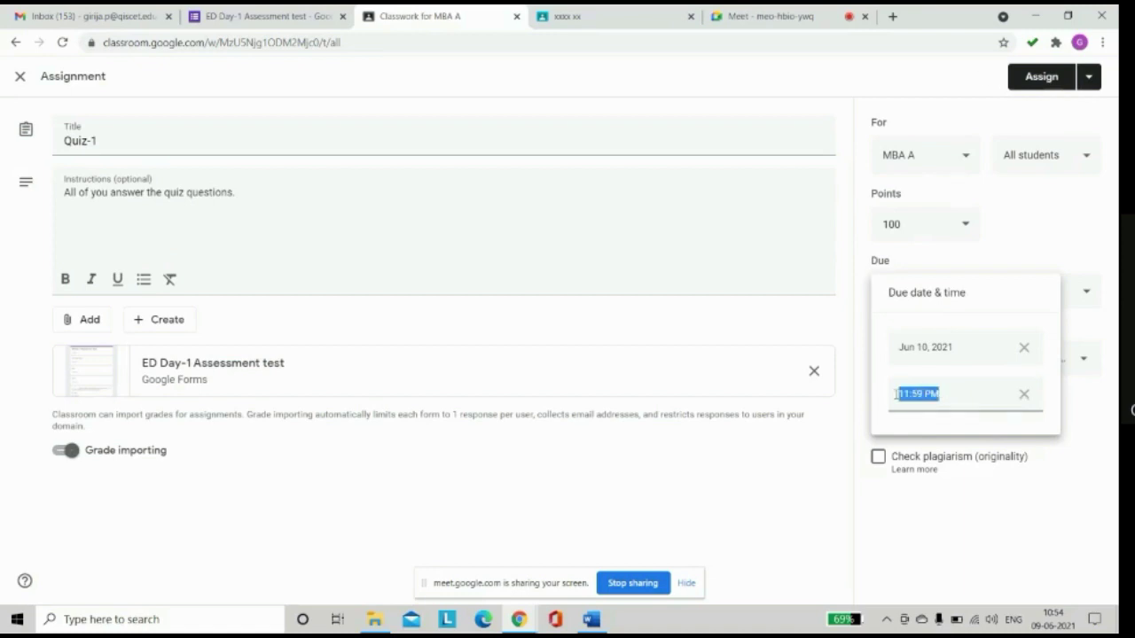
left_click(896, 393)
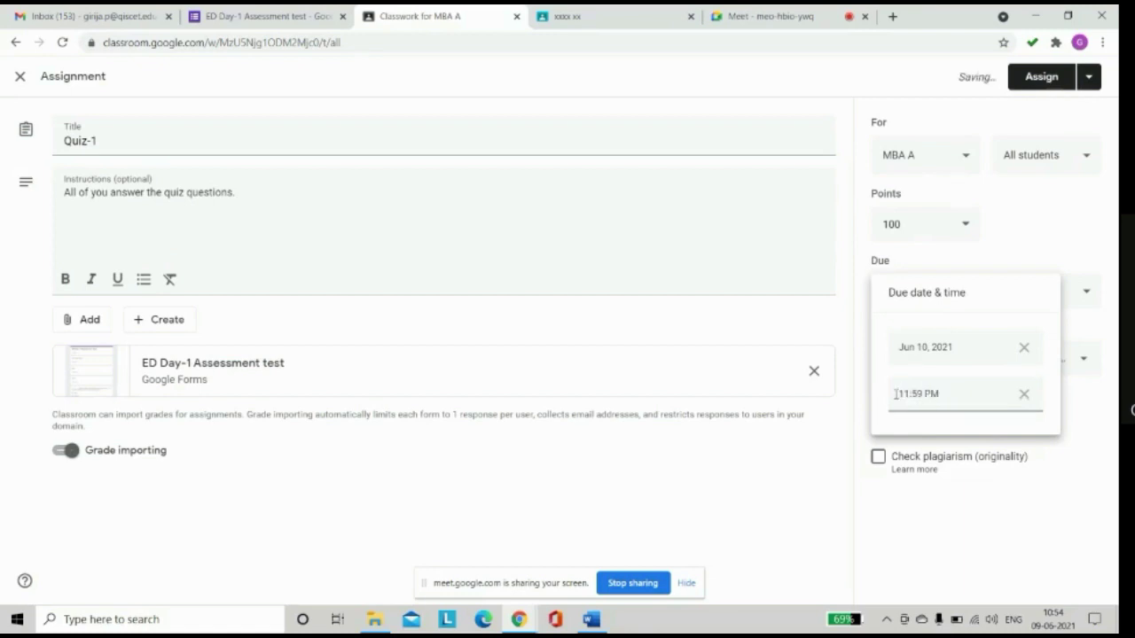
key("Delete")
key("Delete")
type("6")
key("Delete")
key("Delete")
type("00")
key("Return")
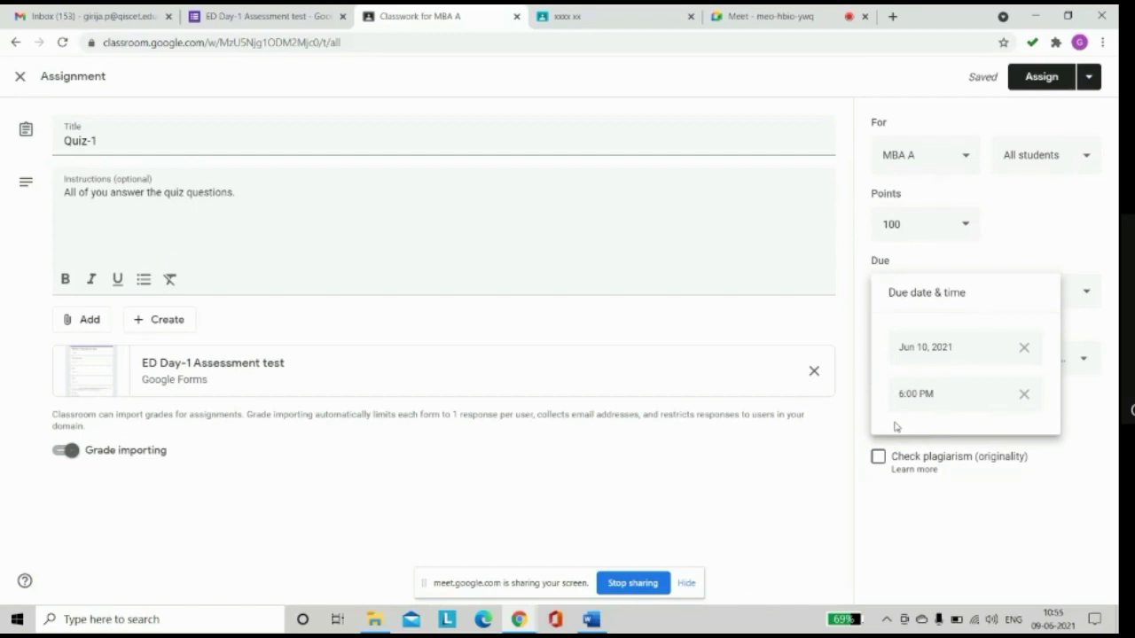
left_click(836, 449)
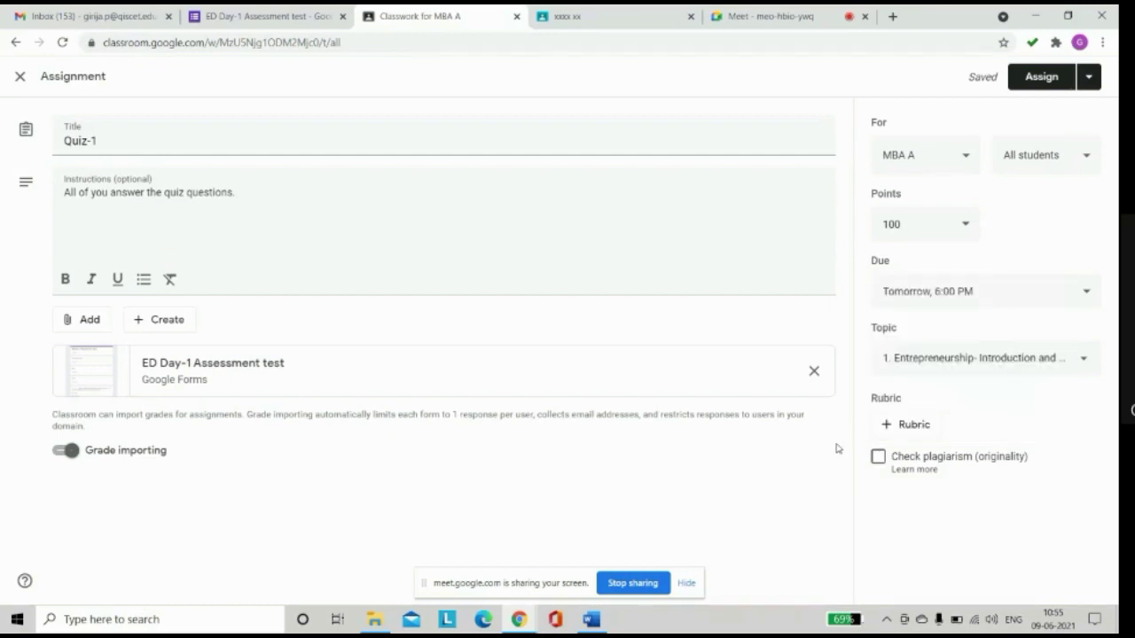
Set the quiz assignment's points to 10
left_click(922, 225)
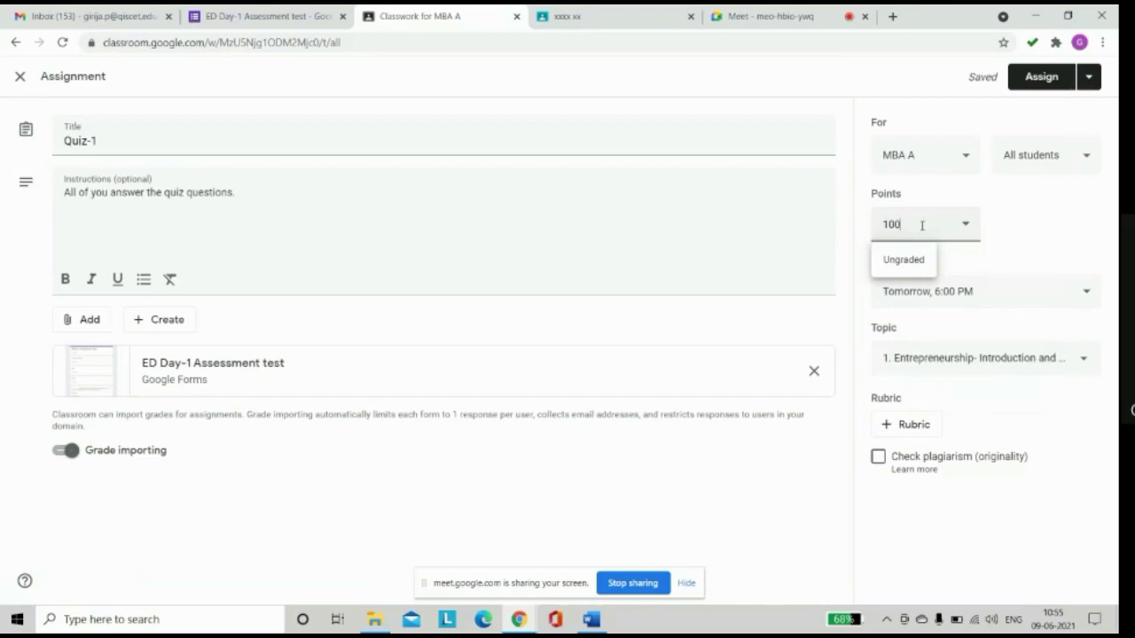
key("BackSpace")
left_click(1035, 220)
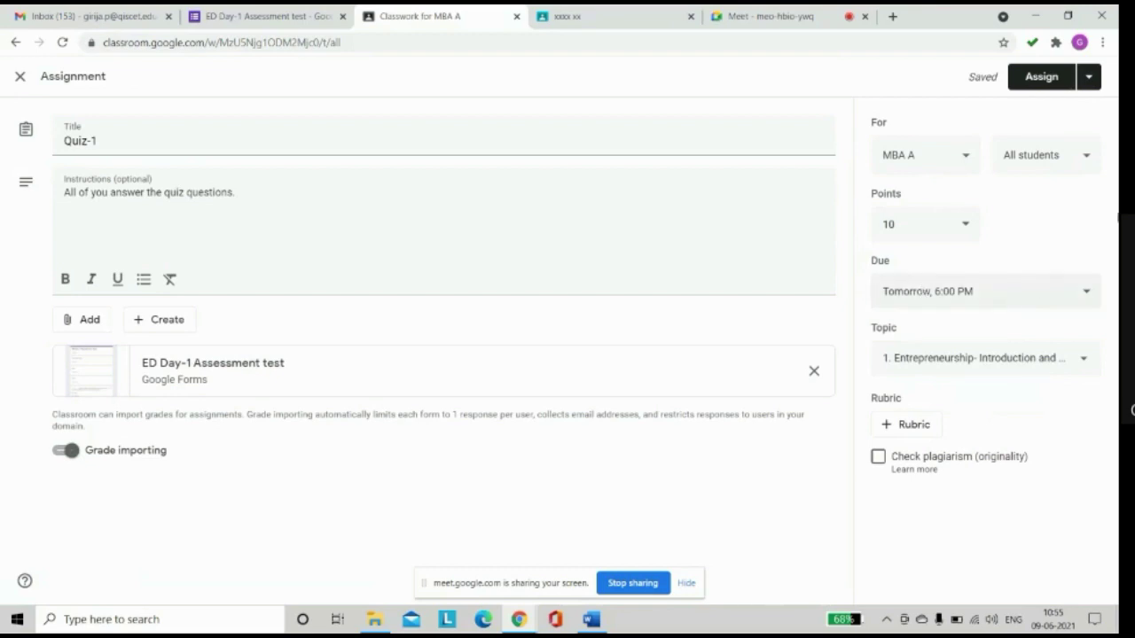
Schedule the Quiz-1 assignment to be posted on Jun 10, 2021 at 1:00 PM
left_click(1090, 79)
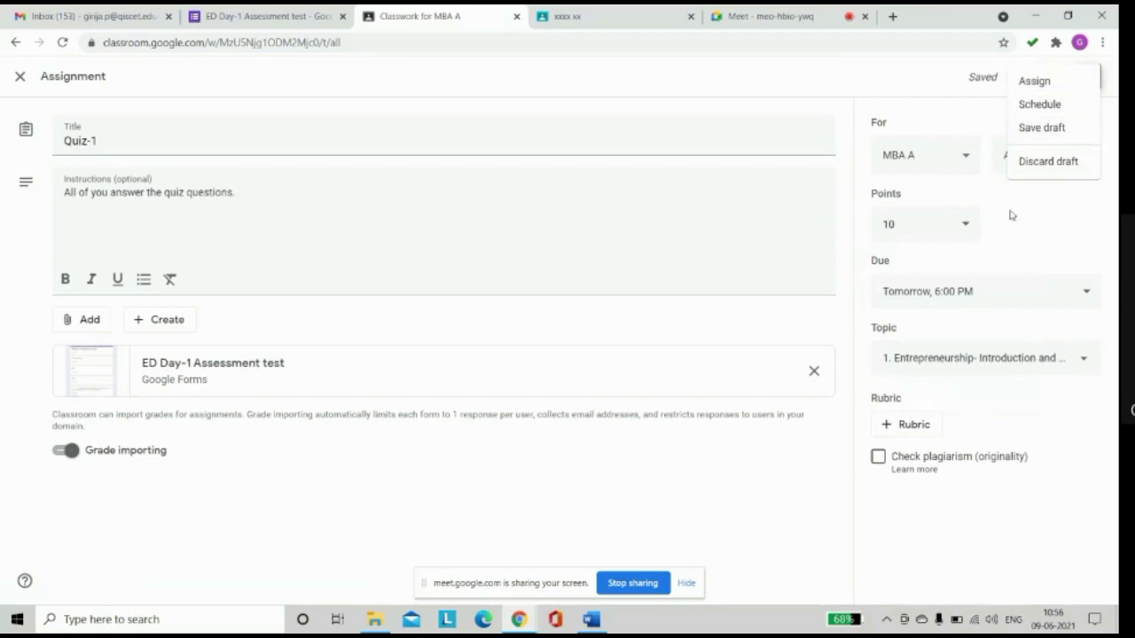
left_click(1024, 107)
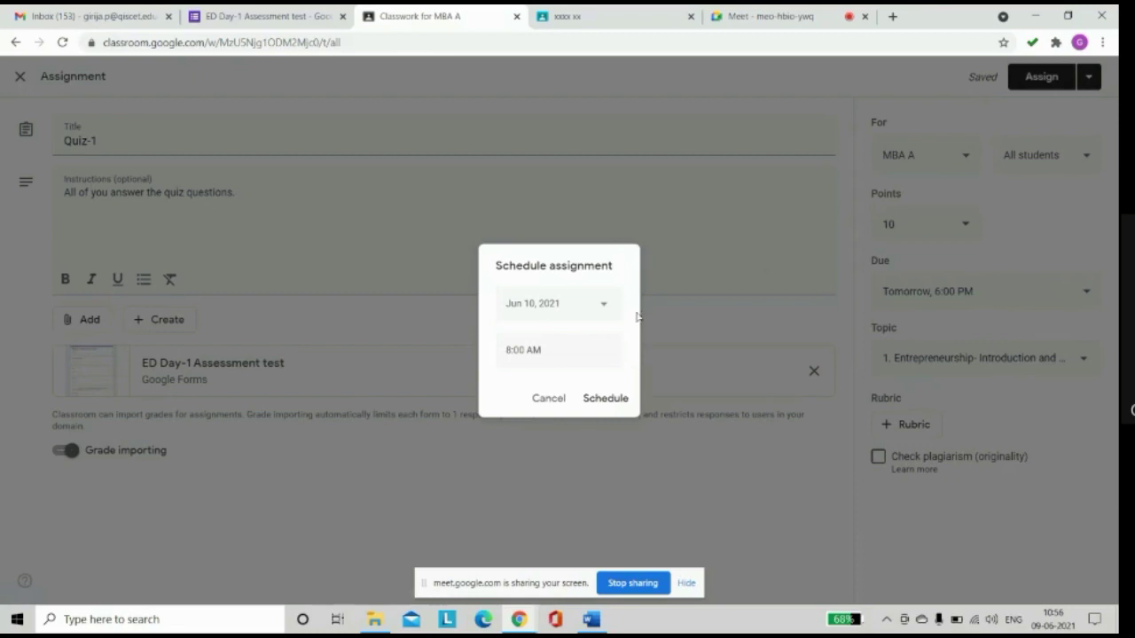
left_click(545, 353)
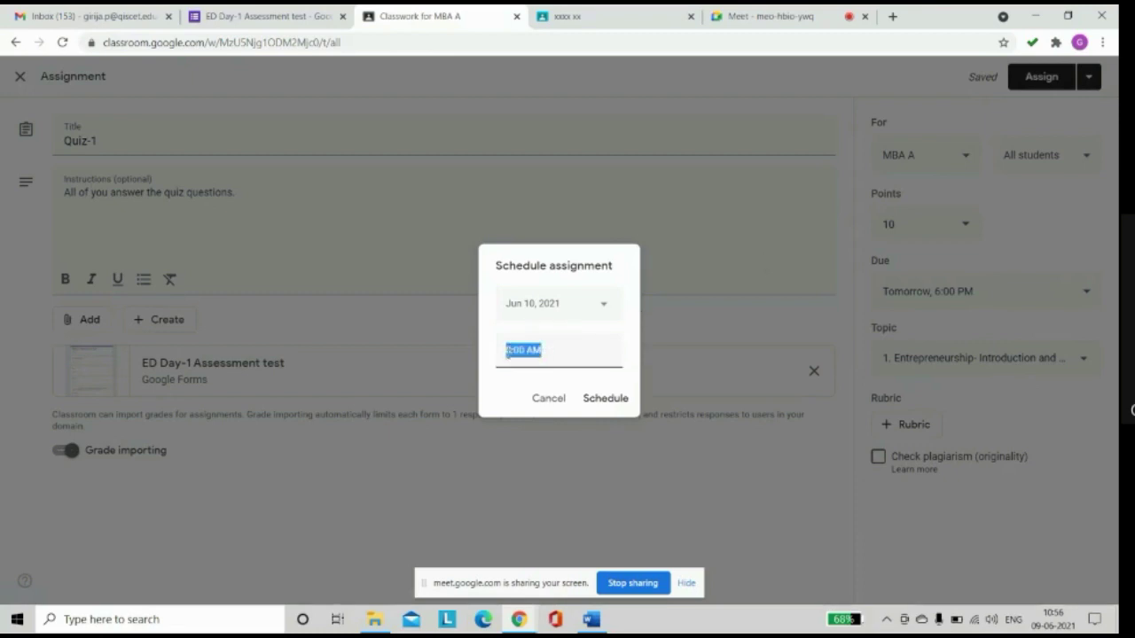
left_click(508, 353)
key("Delete")
type("1")
key("Right")
key("Right")
key("Right")
key("Right")
key("Delete")
key("Caps_Lock")
type("P")
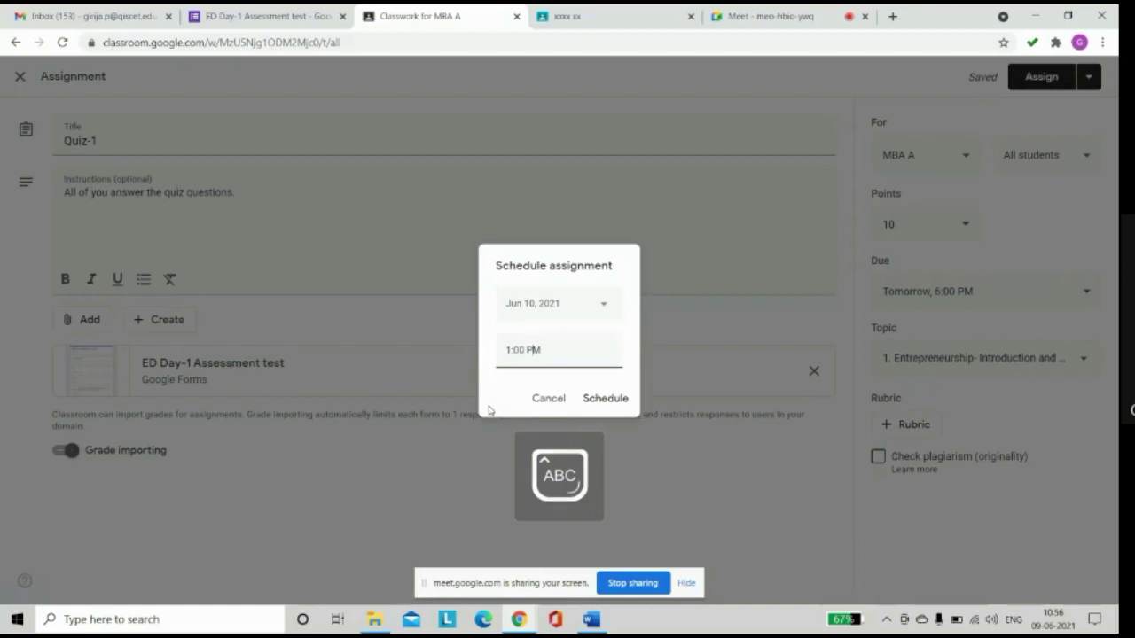
left_click(489, 410)
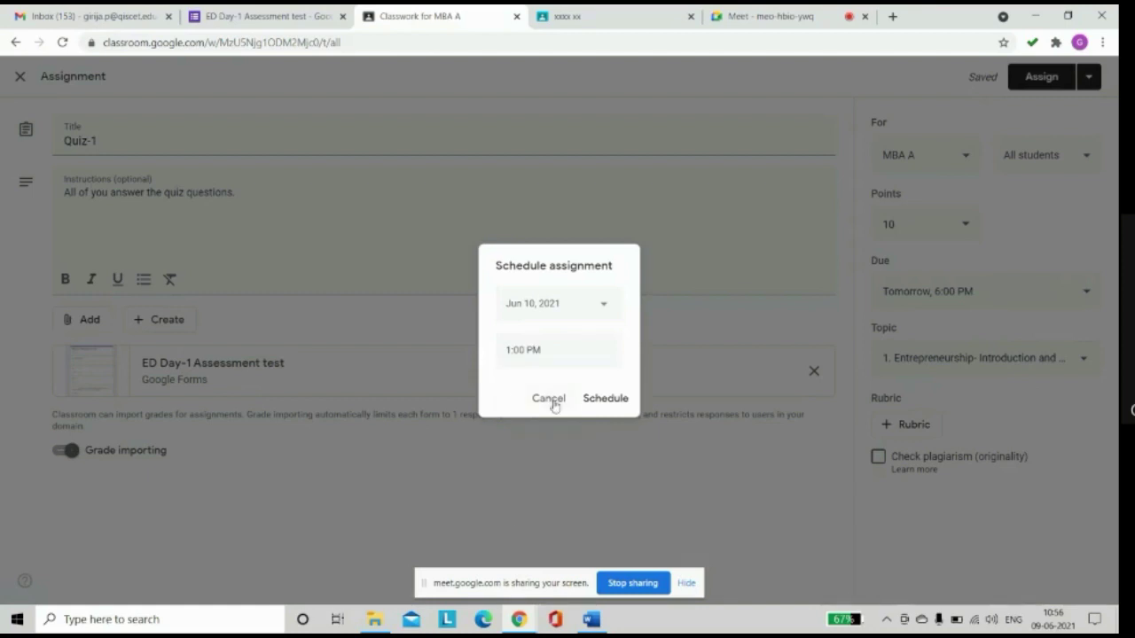
left_click(605, 400)
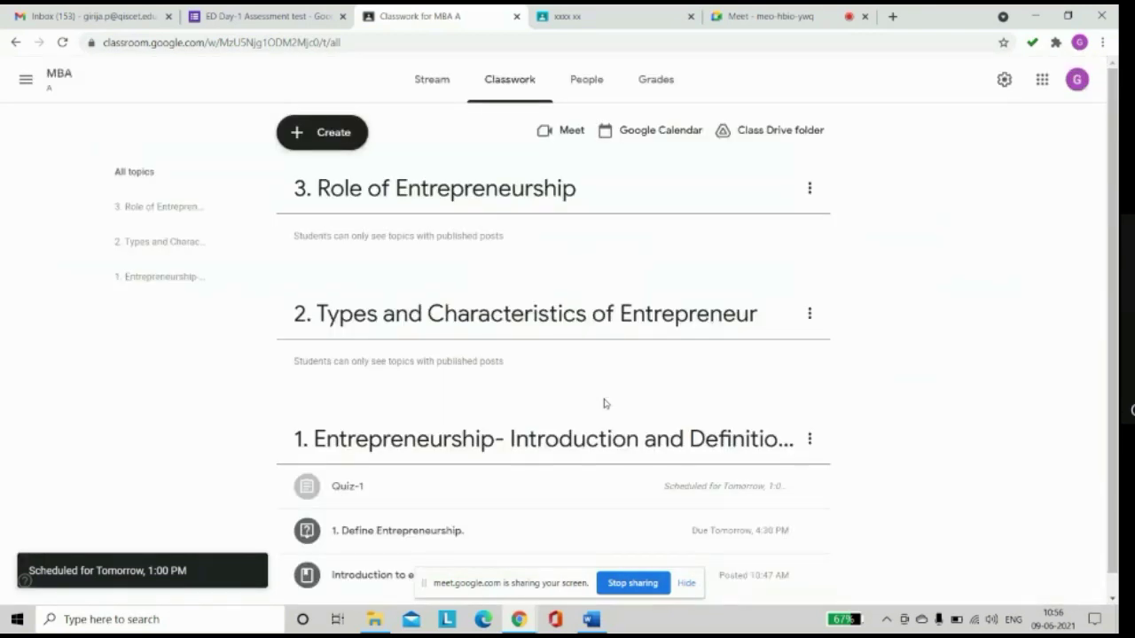
scroll(1112, 368, "down", 1)
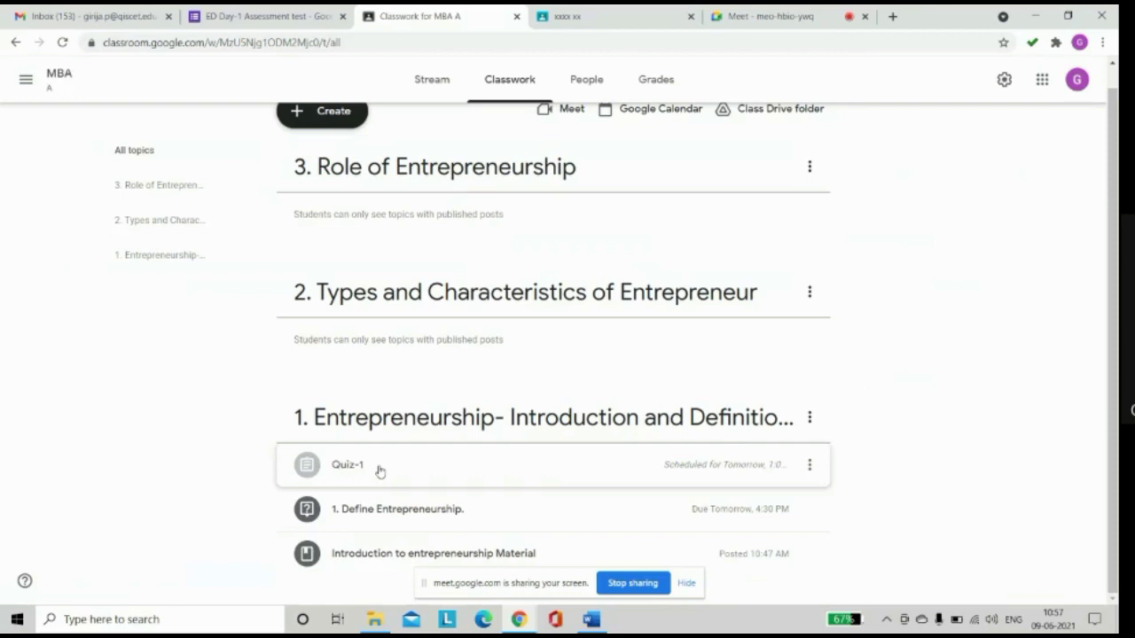
left_click(324, 111)
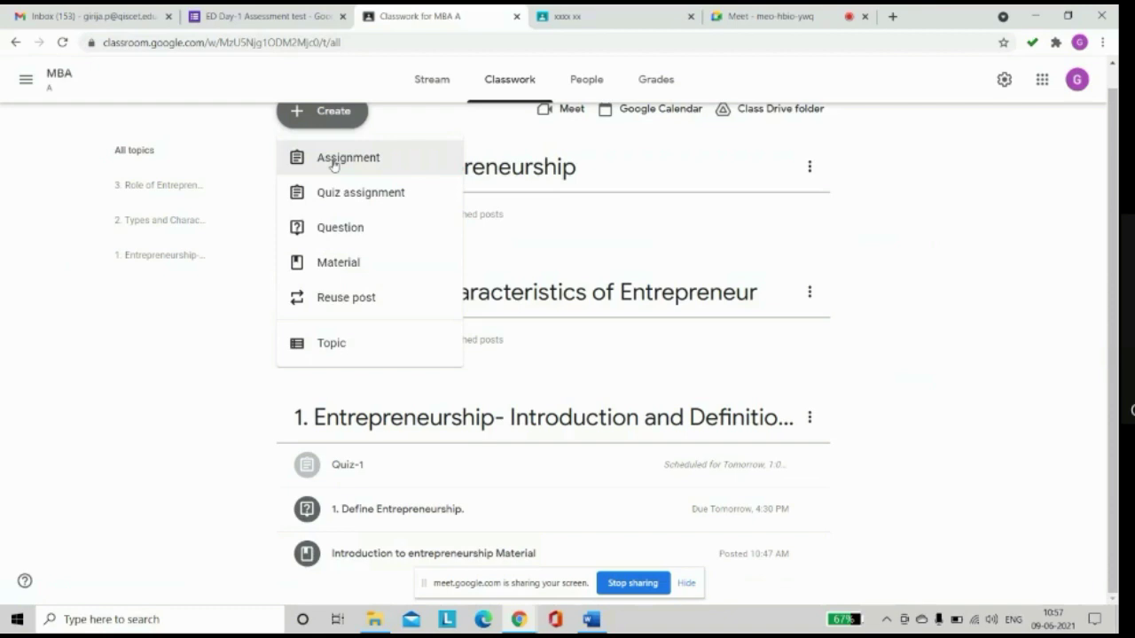
left_click(333, 165)
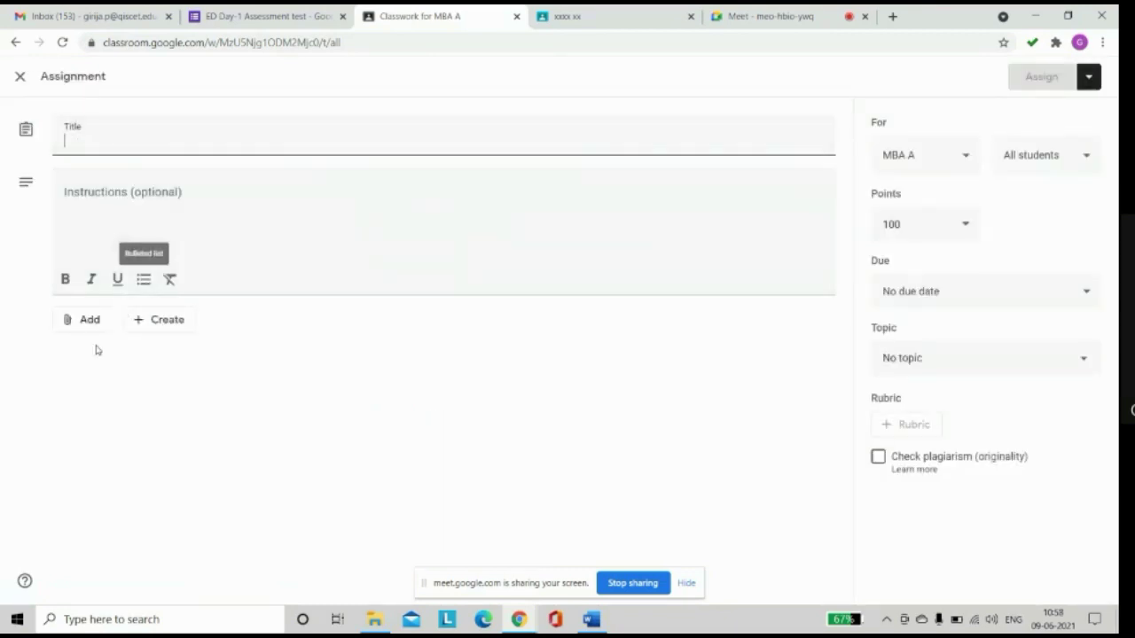
left_click(88, 327)
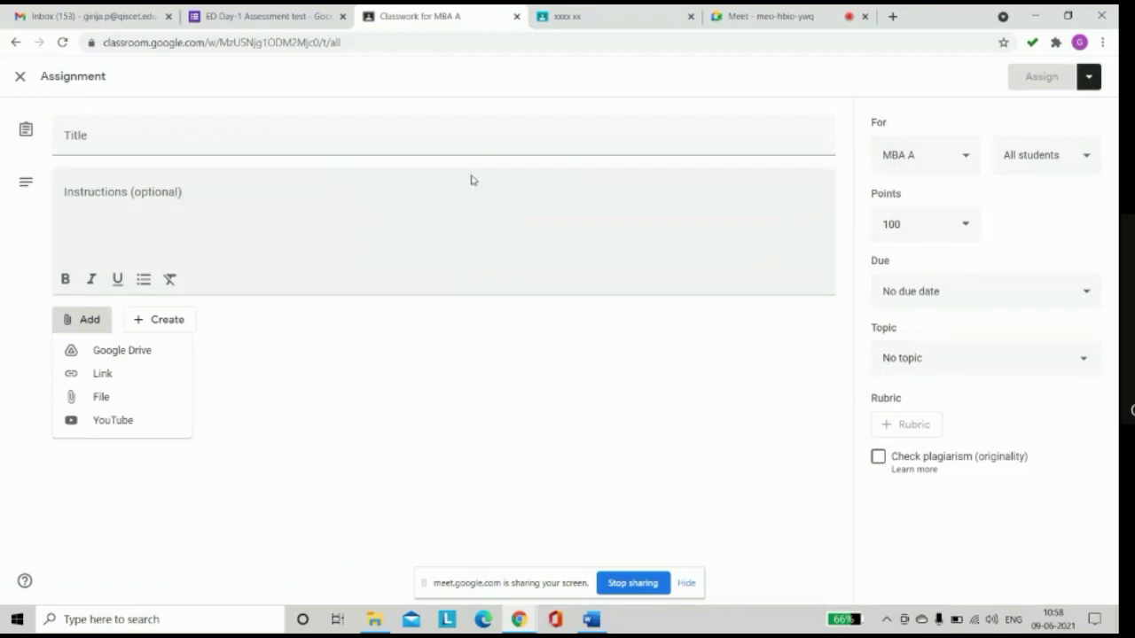
key("Escape")
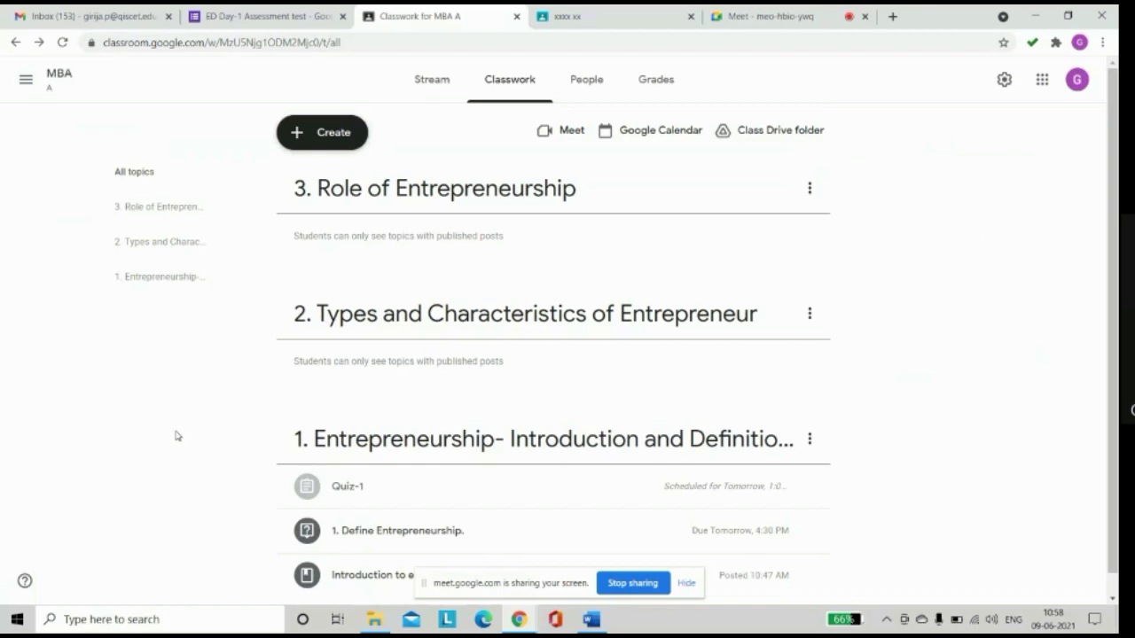
From the class's Google Calendar, create a June 9, 2021 event from 3:00pm to 4:00pm titled "Introduction to ED"
left_click(665, 139)
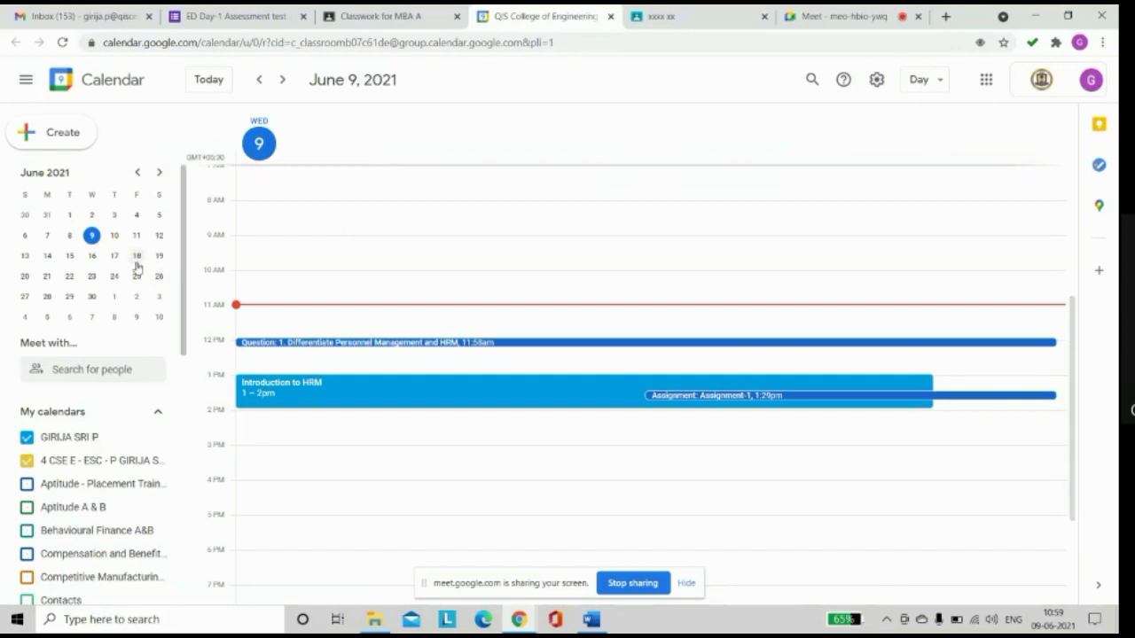
left_click(92, 236)
left_click(237, 455)
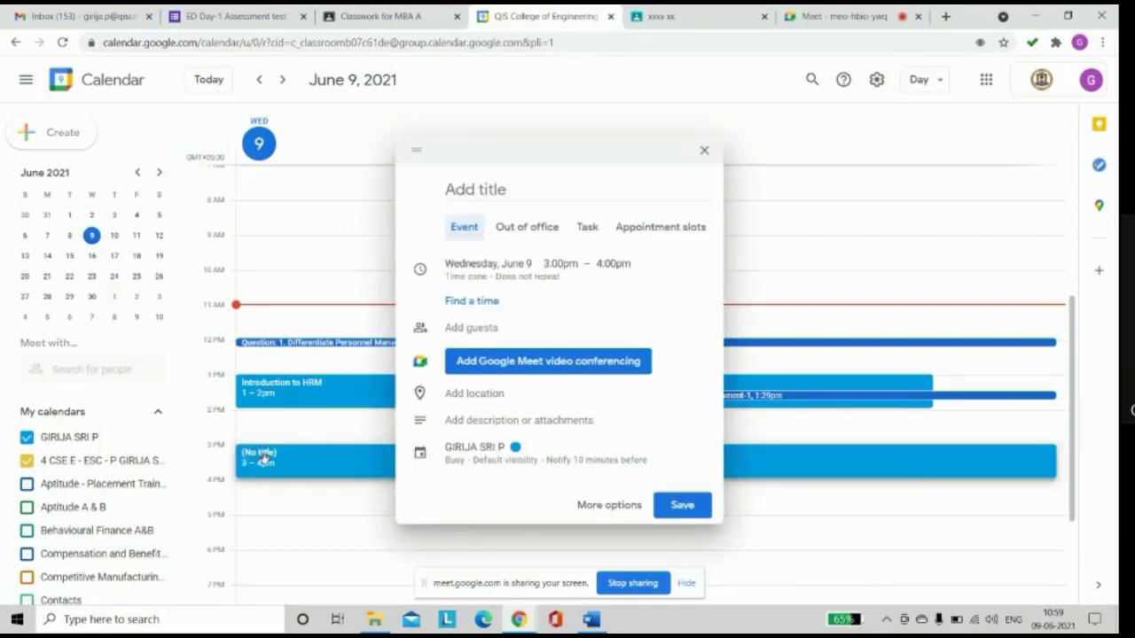
left_click(546, 183)
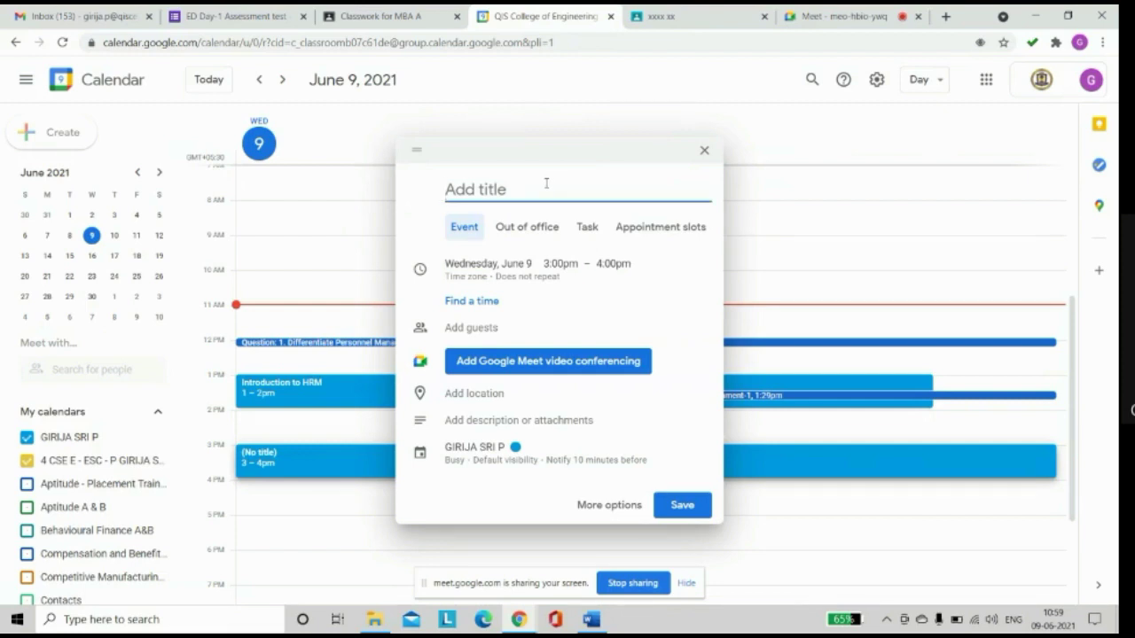
type("I")
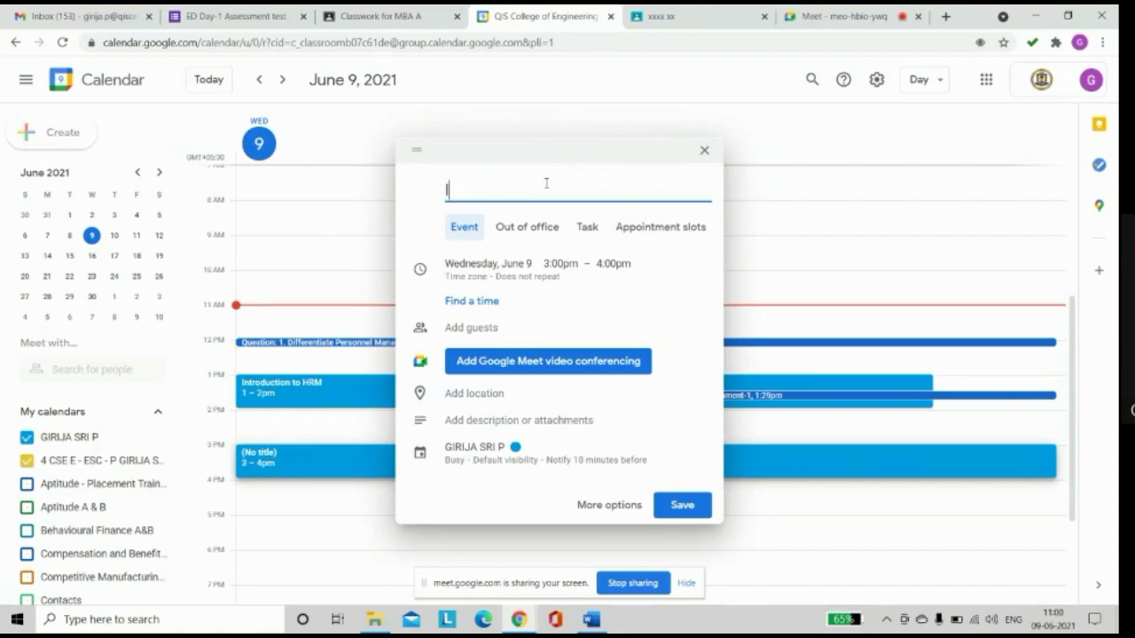
type("ntr")
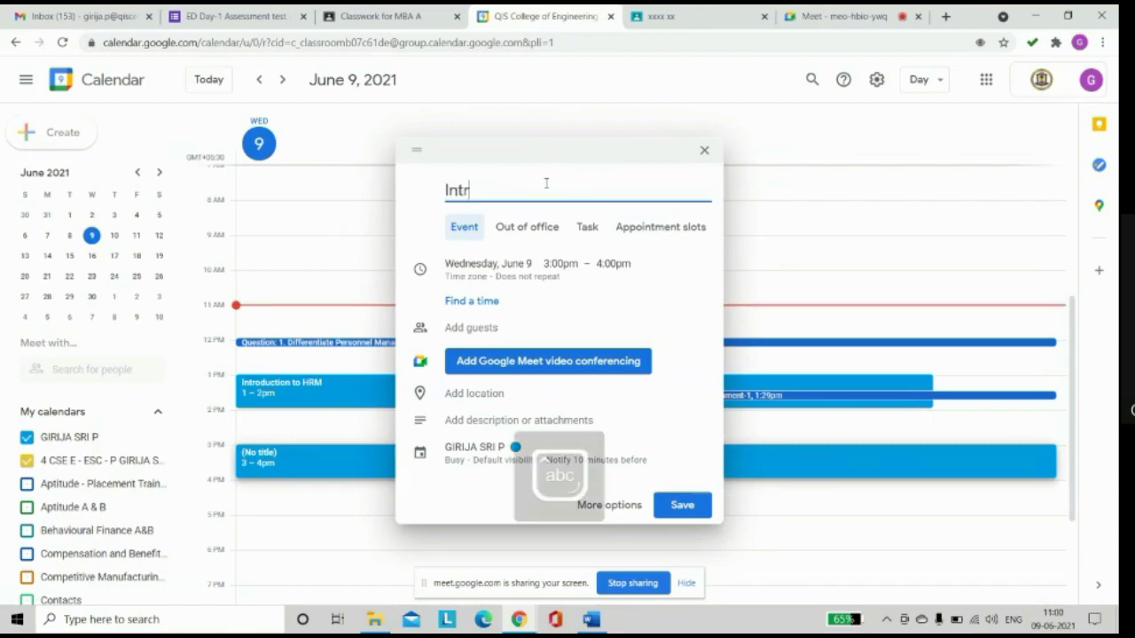
type("odu")
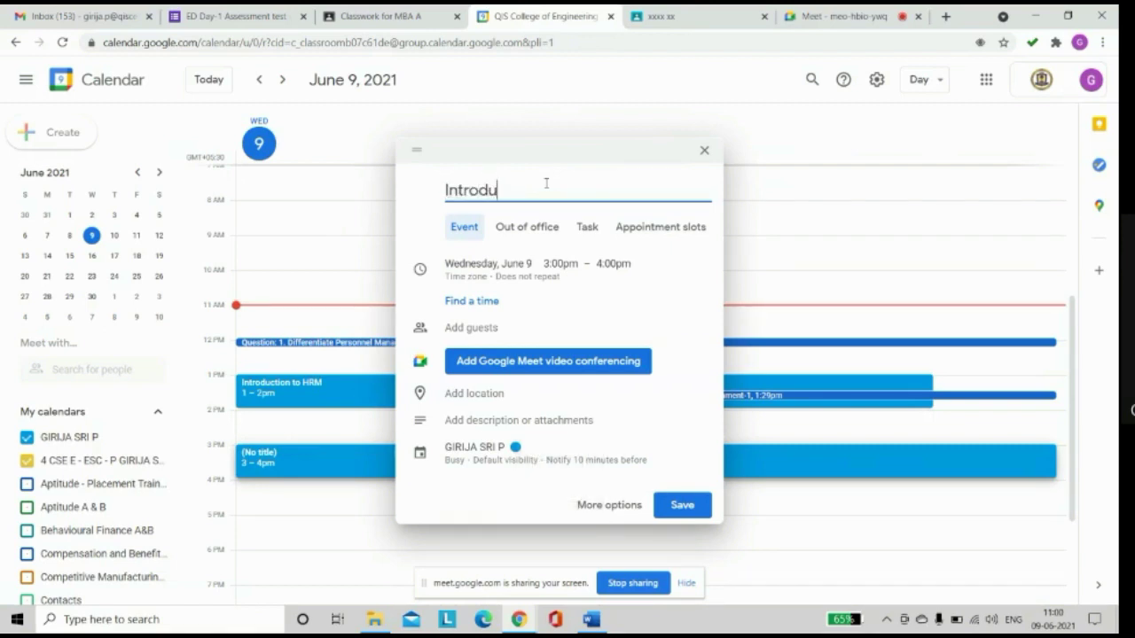
type("ction to ED")
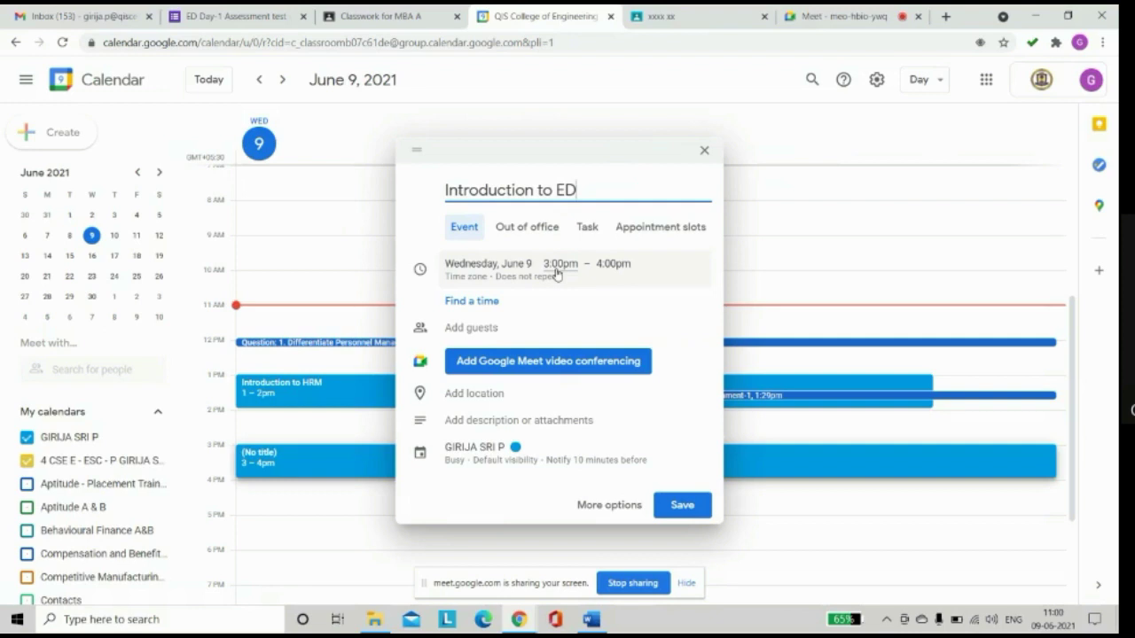
Add Google Meet video conferencing to the "Introduction to ED" event, save it and return to the class's Classwork page
left_click(617, 265)
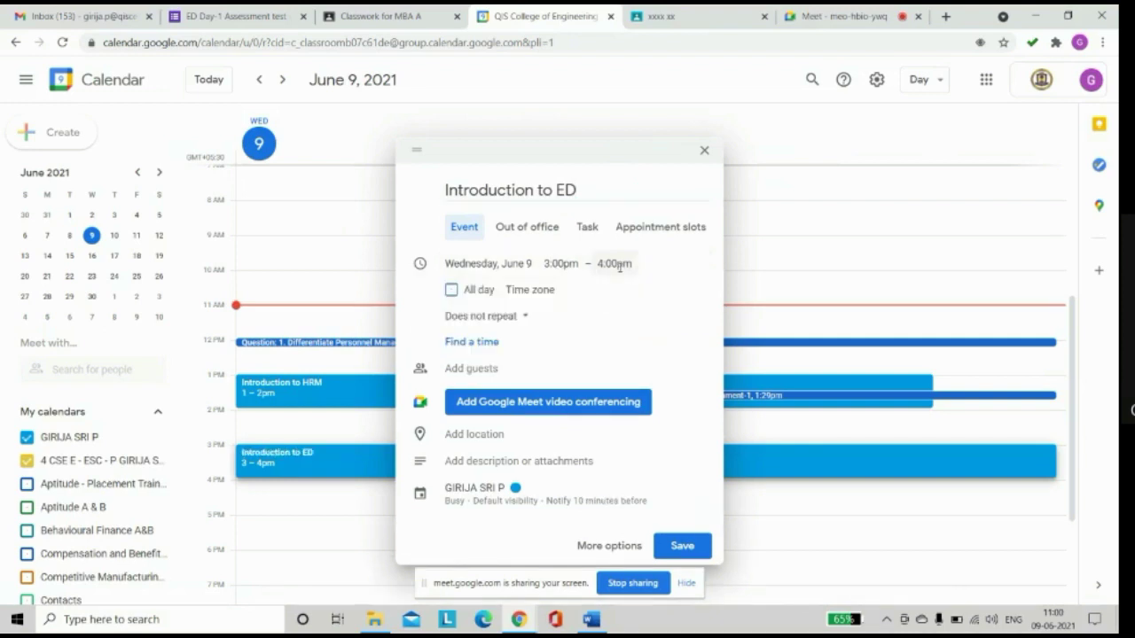
left_click(619, 265)
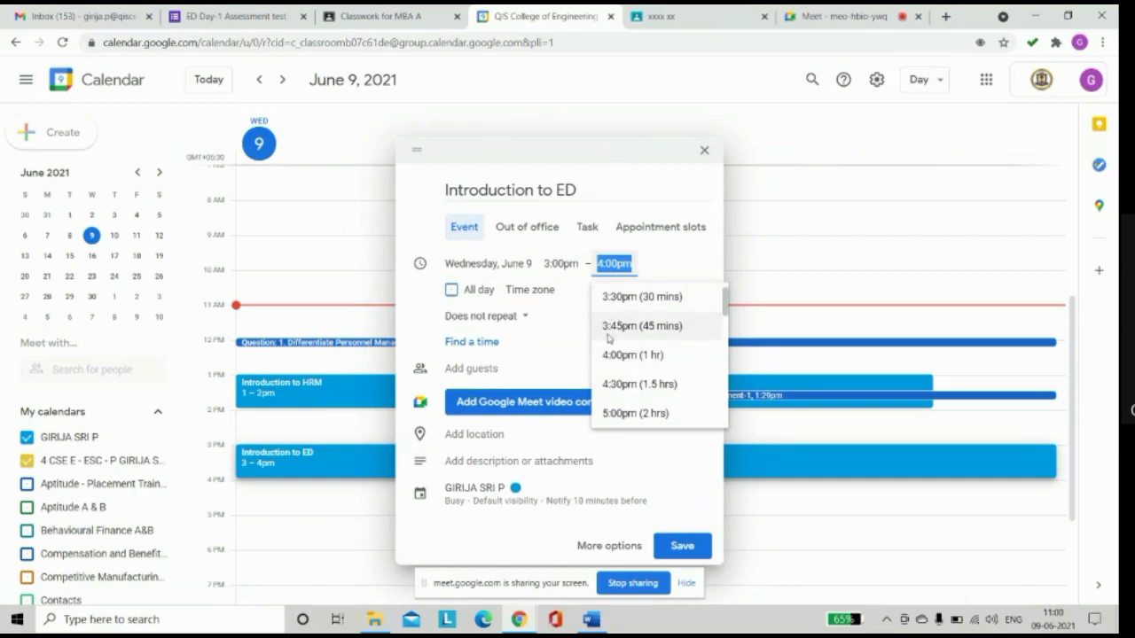
left_click(578, 317)
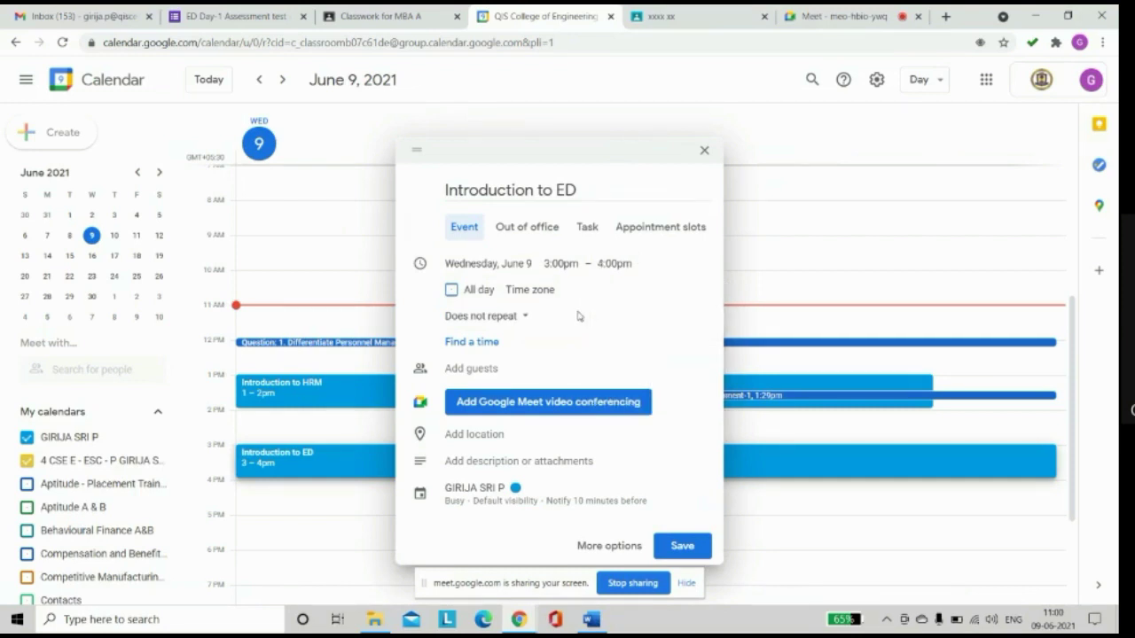
left_click(512, 403)
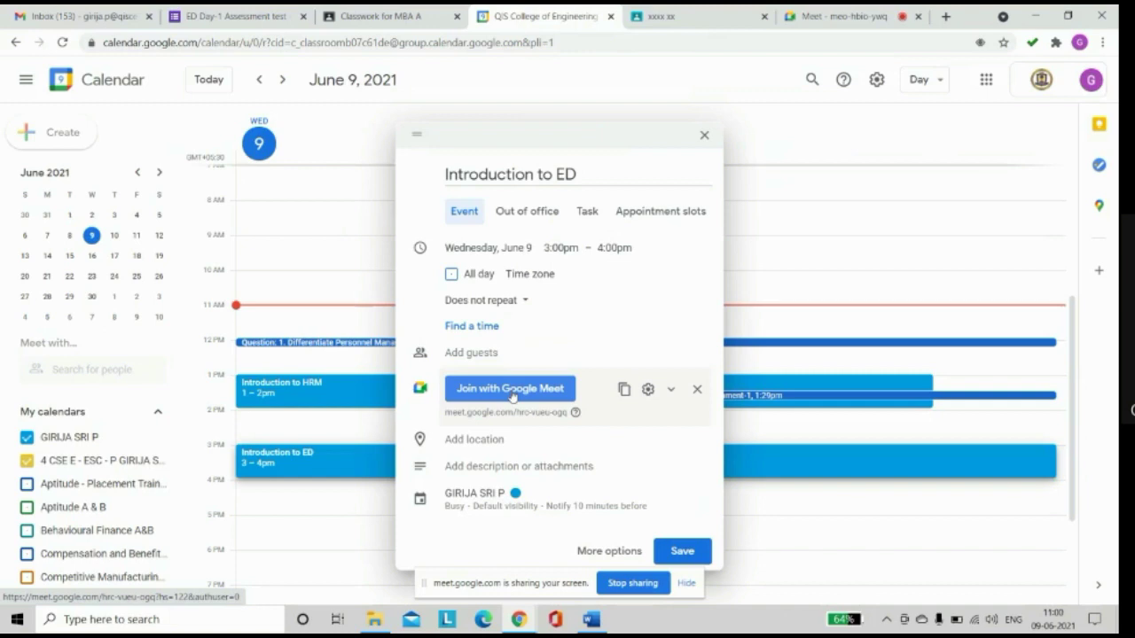
left_click(691, 552)
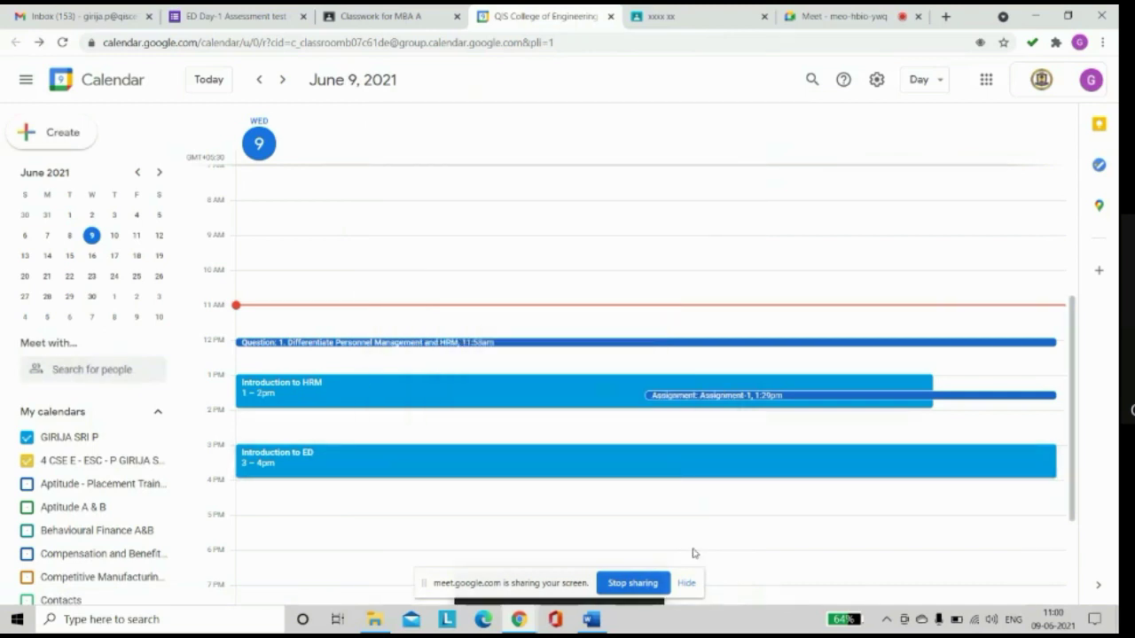
left_click(610, 16)
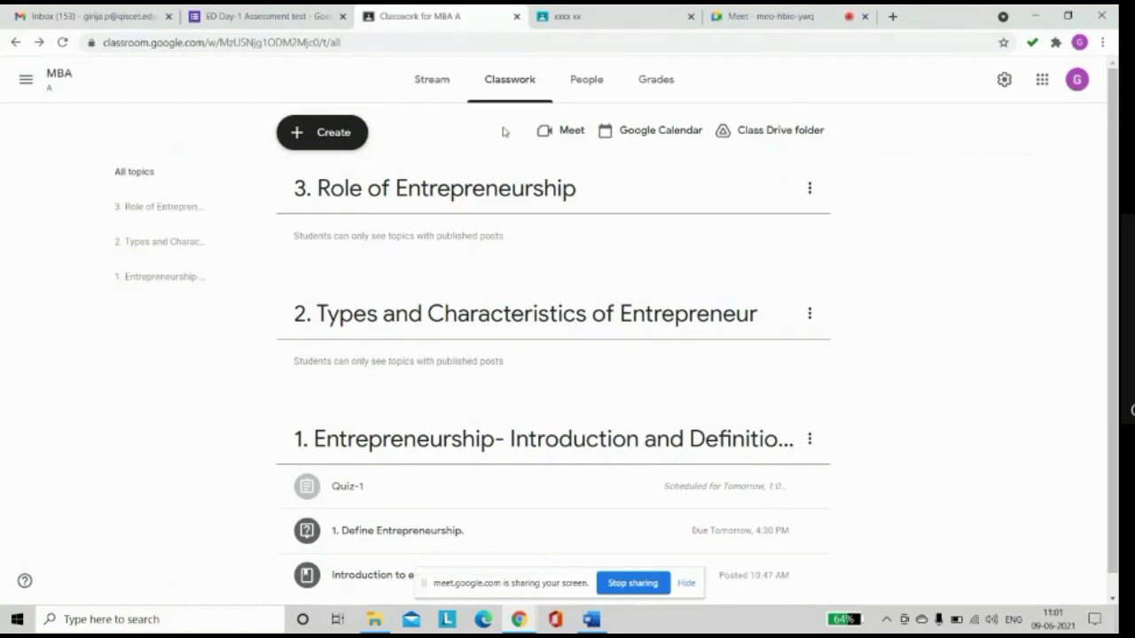
Join the class meeting through the Meet link in the MBA class Stream
left_click(431, 81)
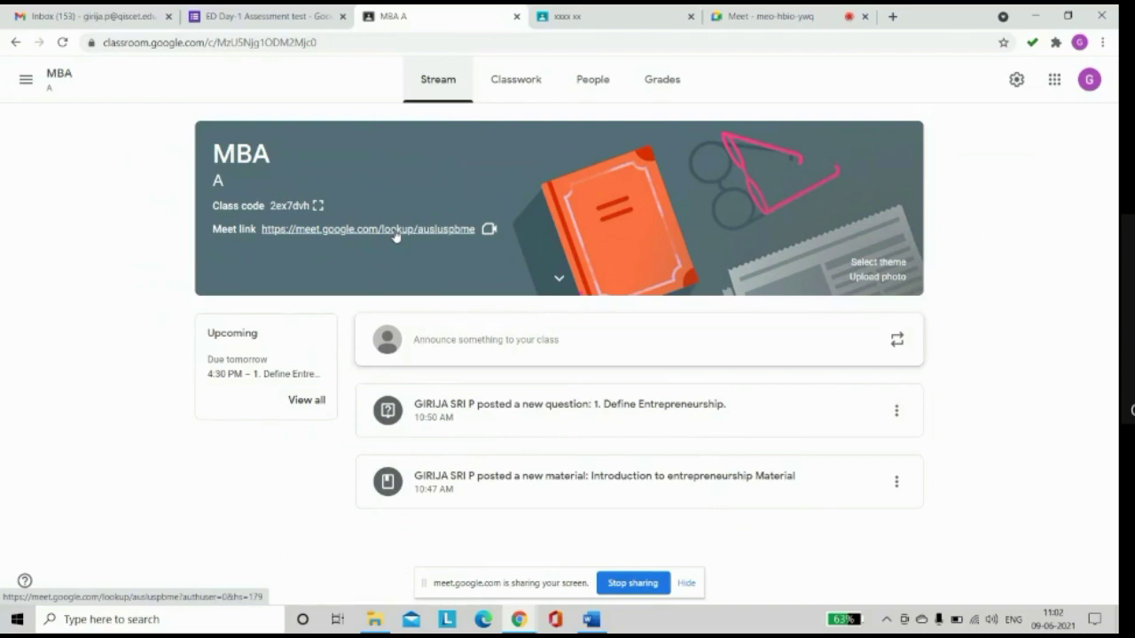
left_click(442, 236)
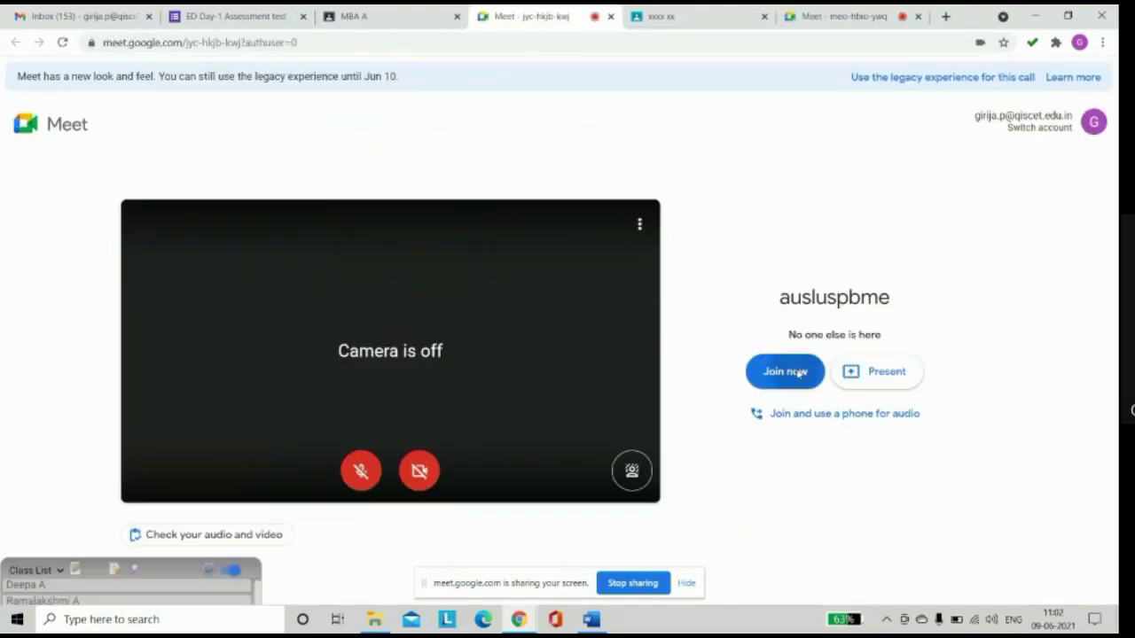
left_click(798, 373)
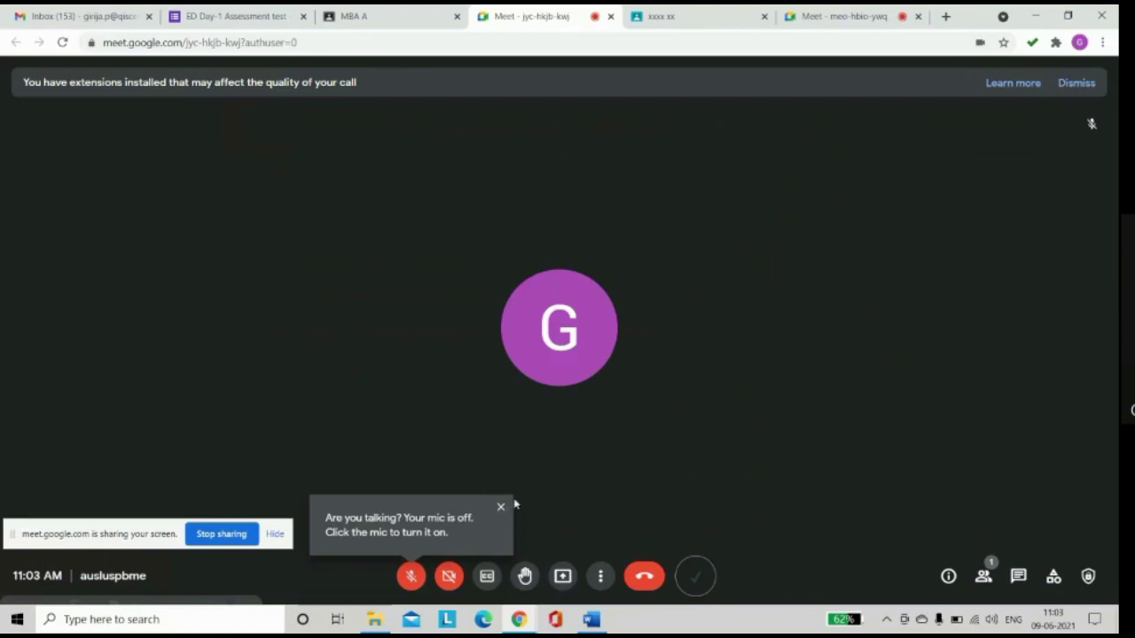
left_click(502, 508)
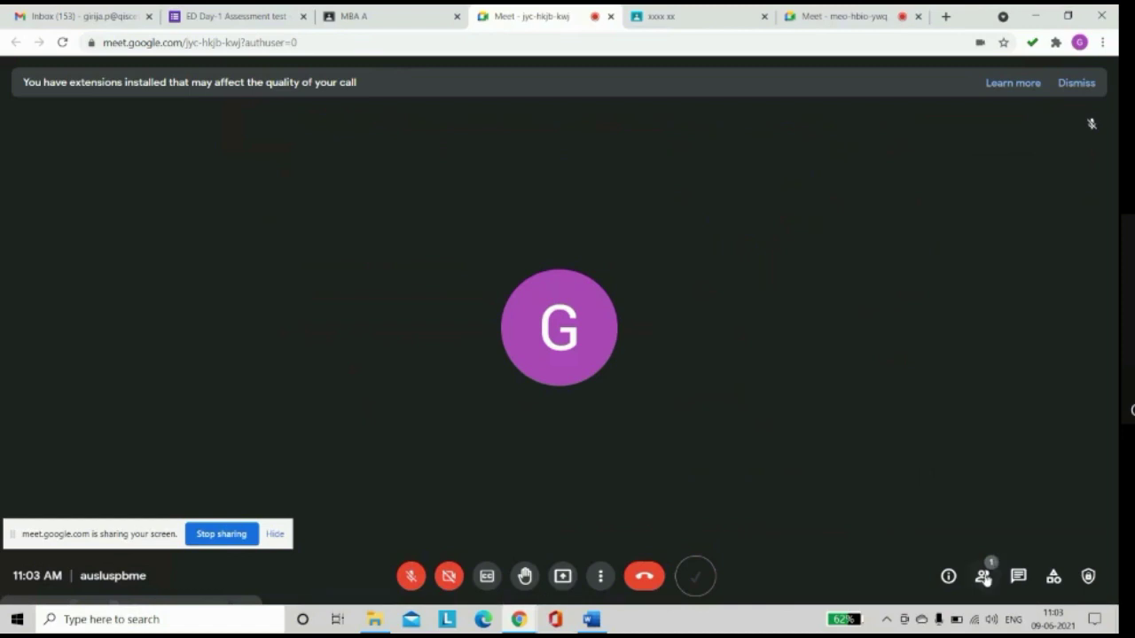
Review the call's participant list, the additional meeting options and the meeting's joining details
left_click(984, 578)
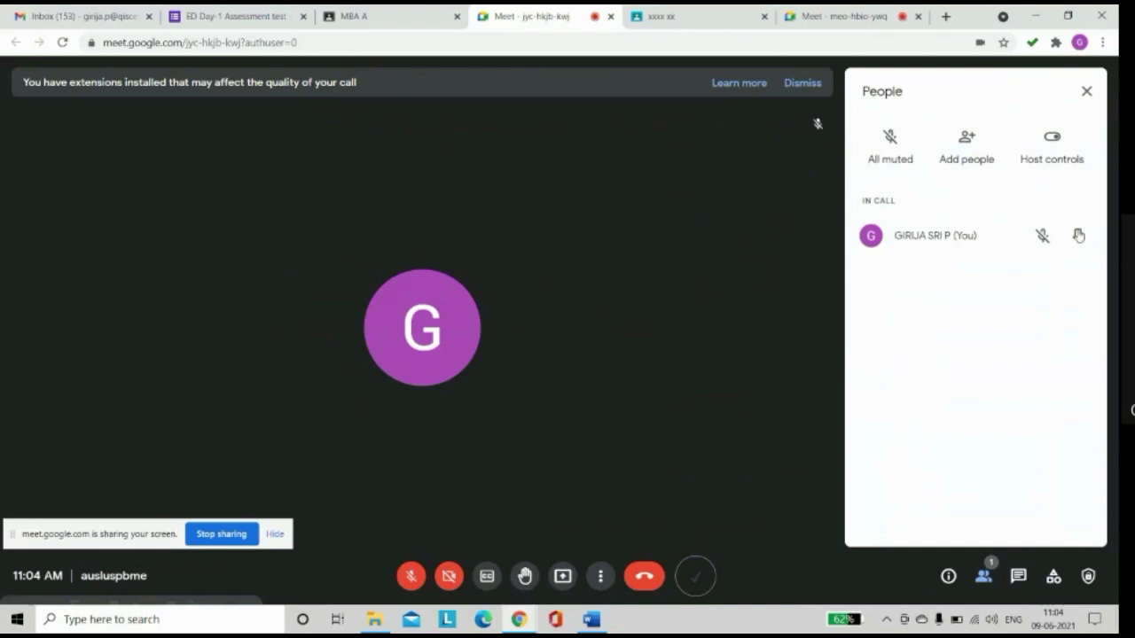
left_click(1088, 91)
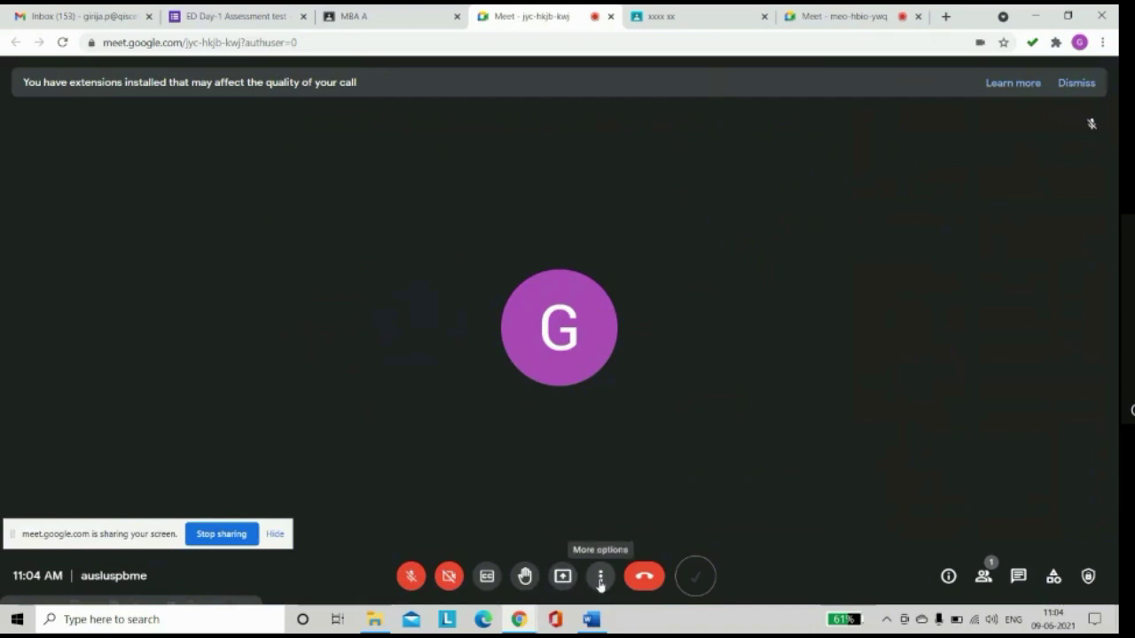
left_click(601, 578)
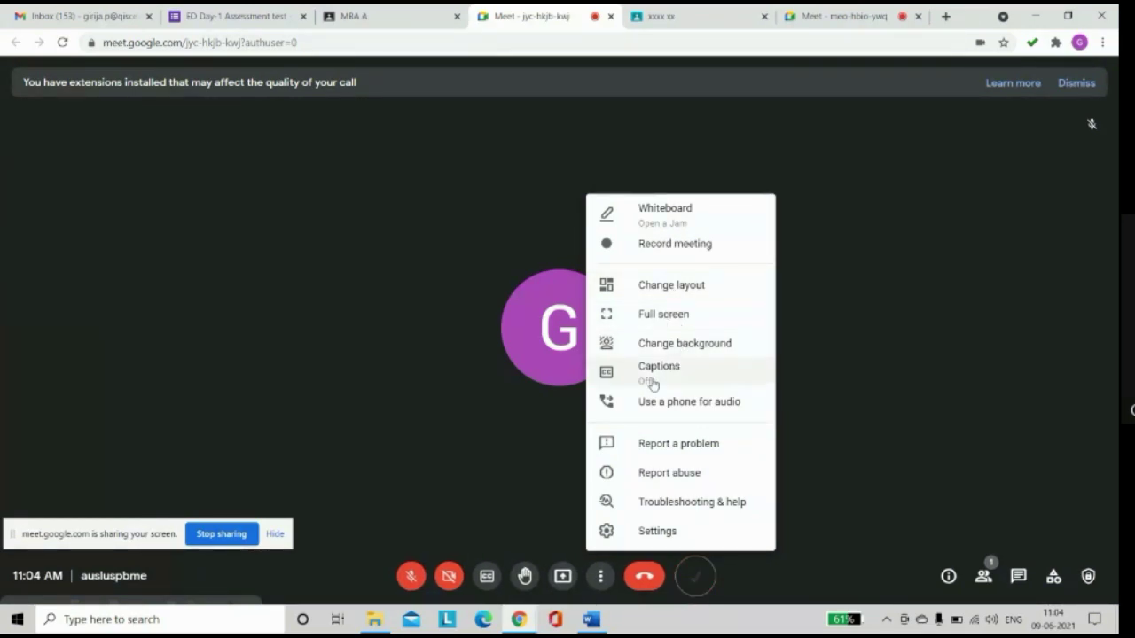
left_click(901, 292)
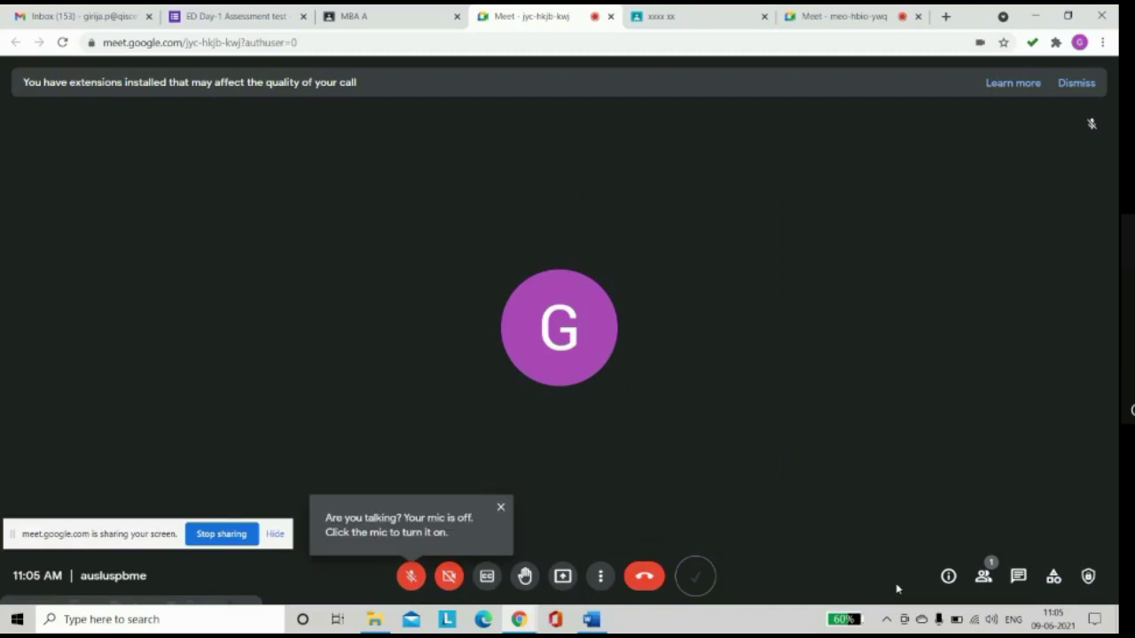
left_click(948, 577)
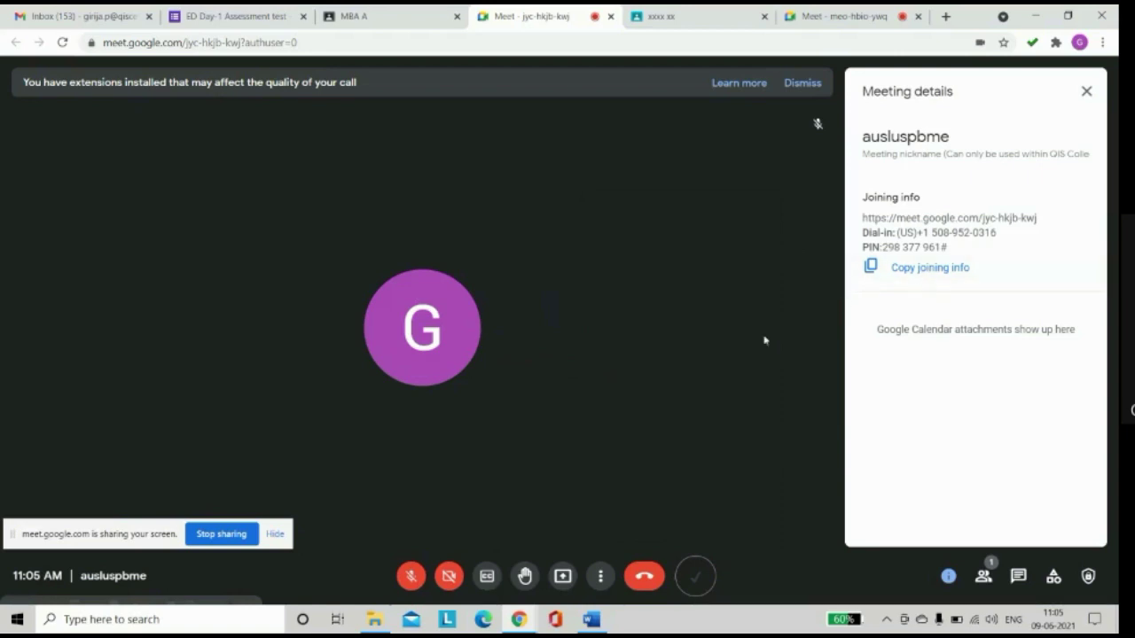
left_click(1086, 91)
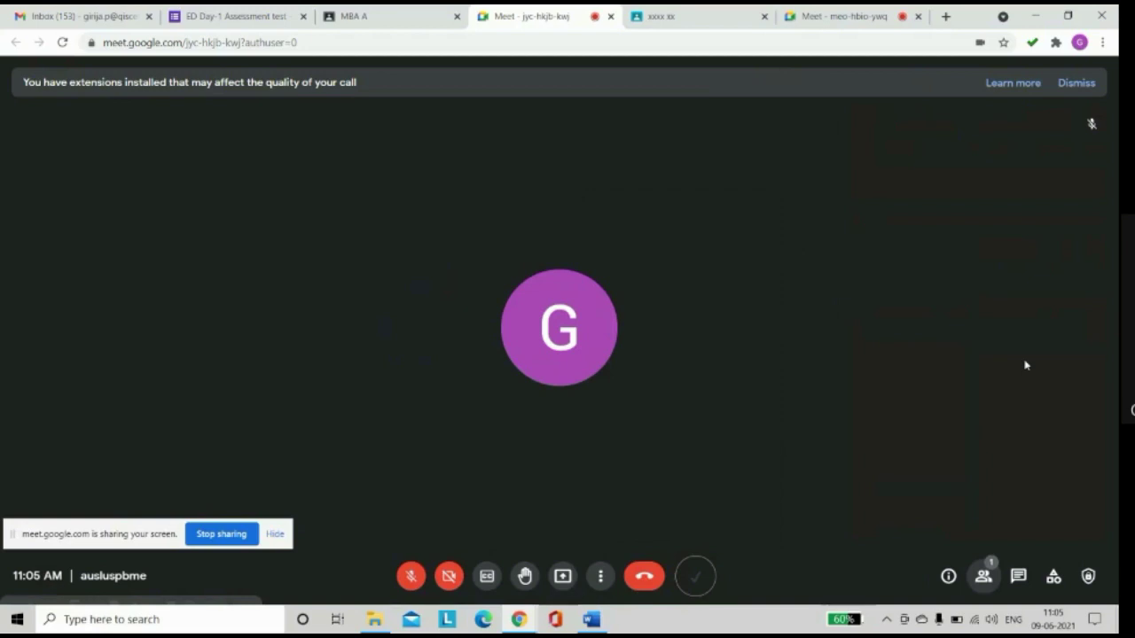
Send the in-call message "Good Morning to All" to everyone and close the messages
left_click(1019, 577)
left_click(1019, 577)
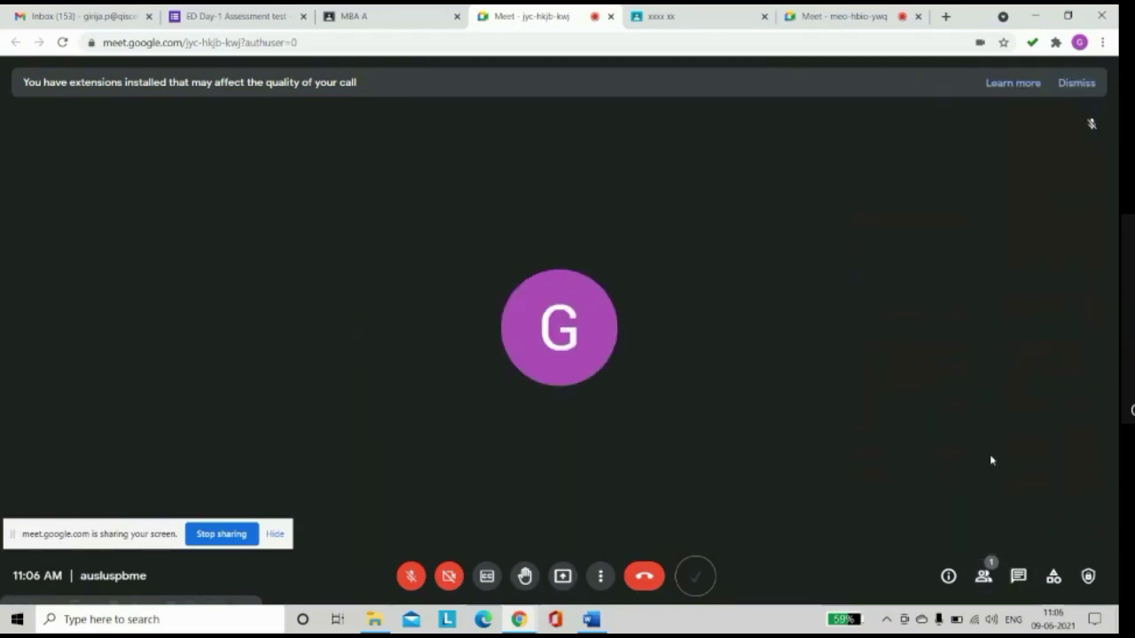
left_click(1019, 585)
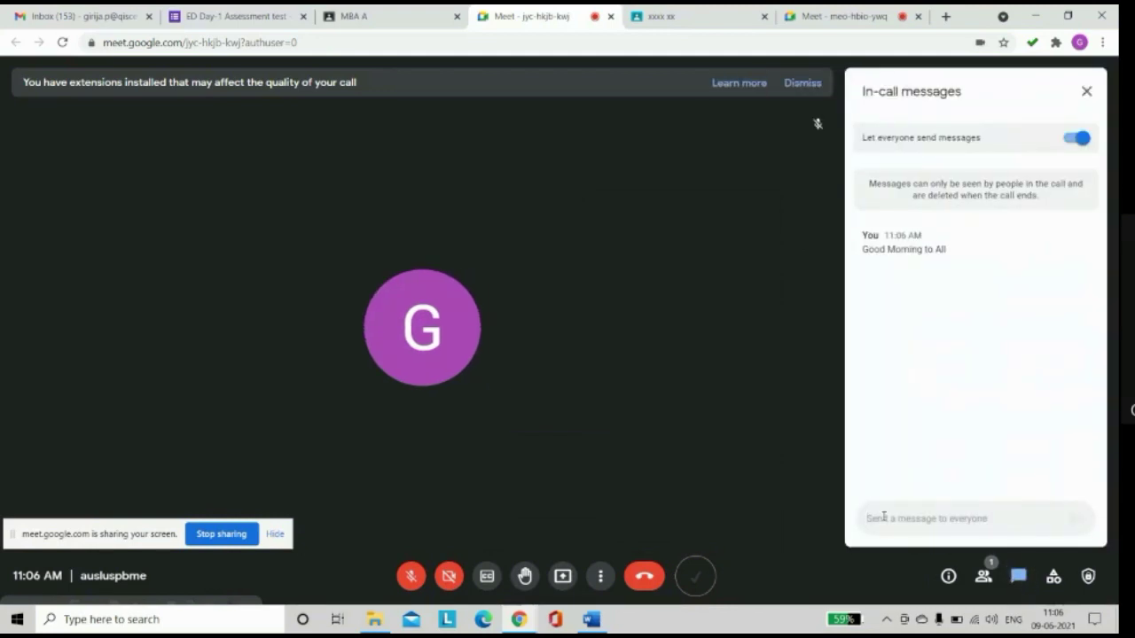
key("Caps_Lock")
type("G")
key("Caps_Lock")
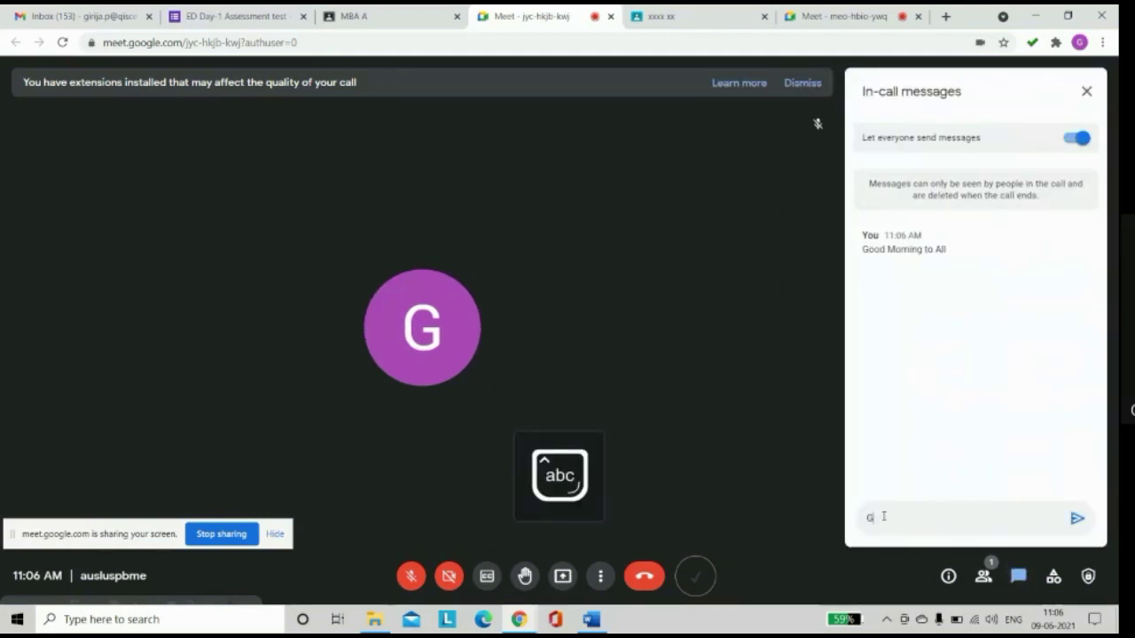
type("ood Morning")
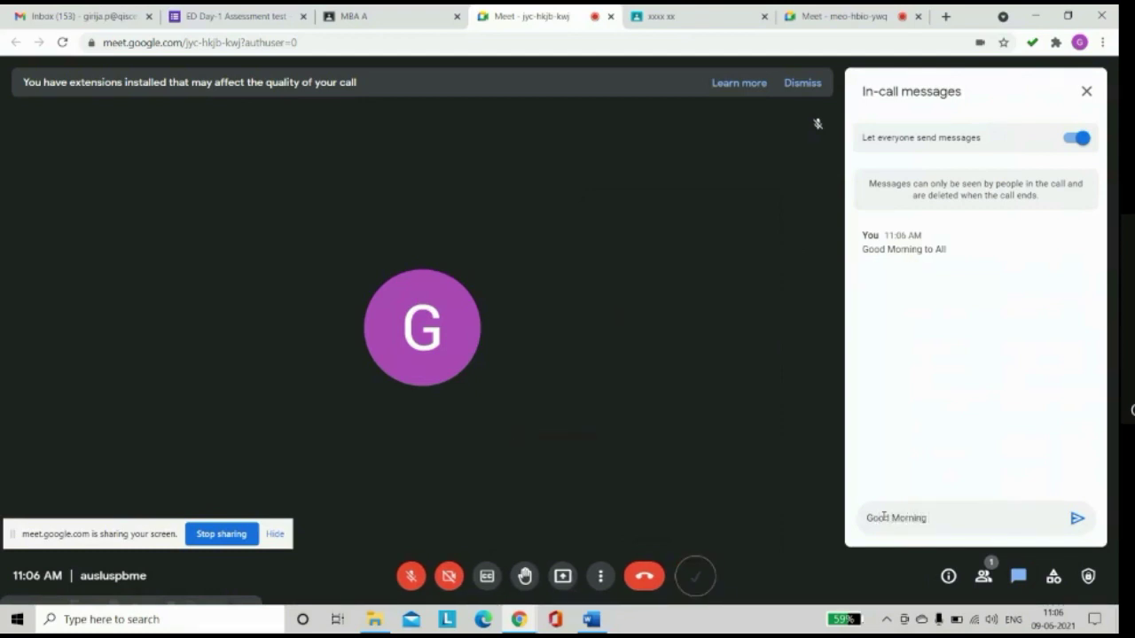
type(" to")
key("Caps_Lock")
type("A")
key("Caps_Lock")
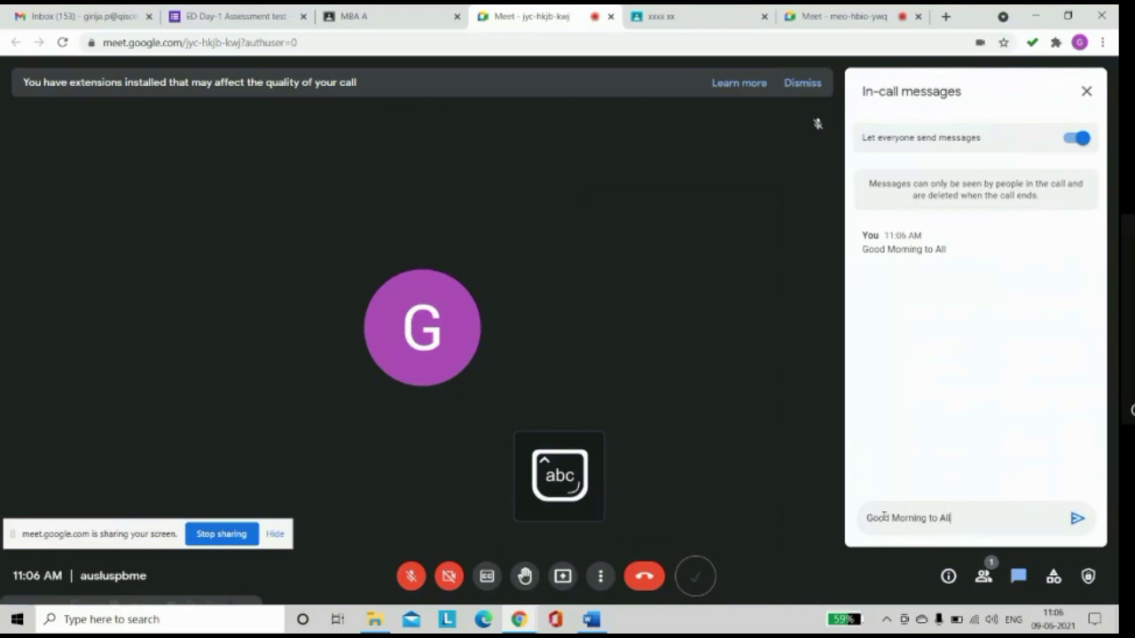
left_click(1076, 521)
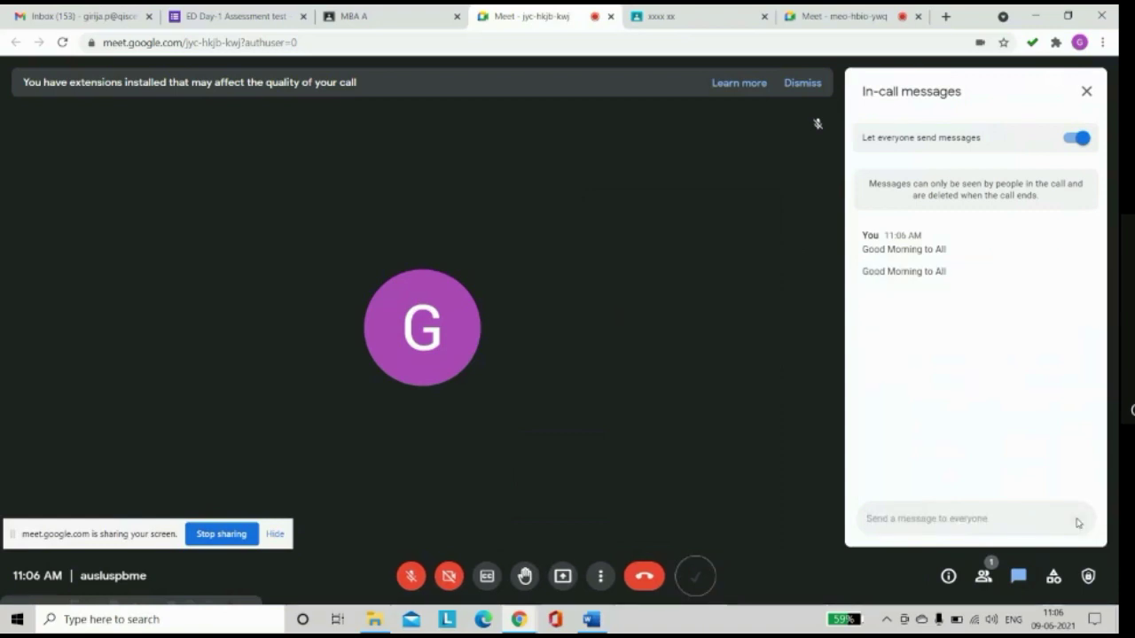
left_click(1018, 576)
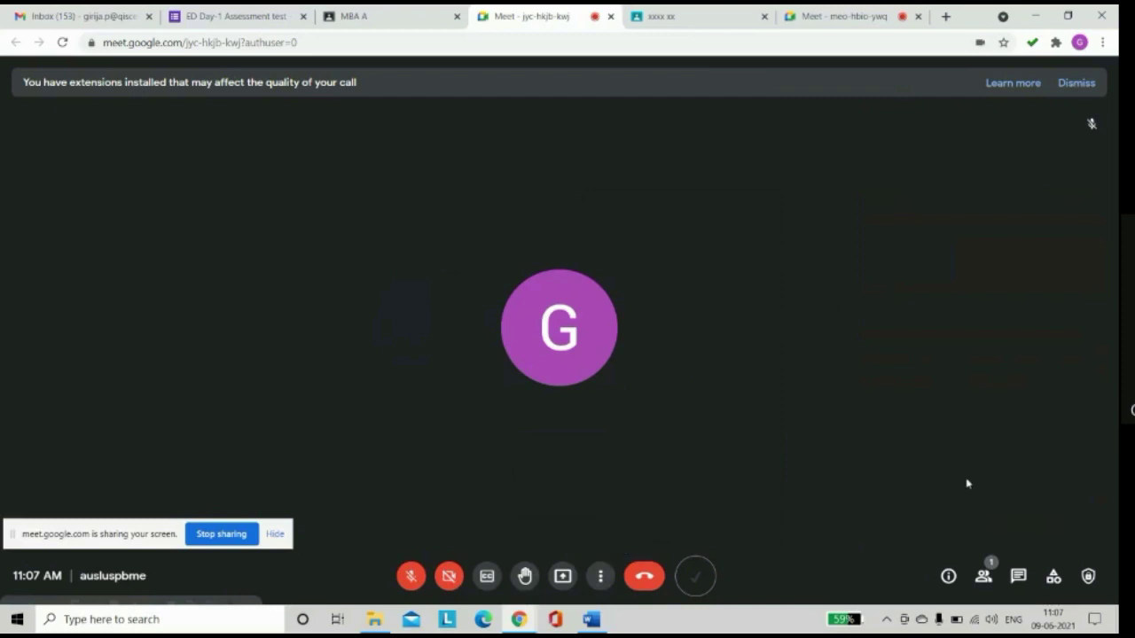
Start a new Jamboard whiteboard for the call through the whiteboarding activity
left_click(1053, 578)
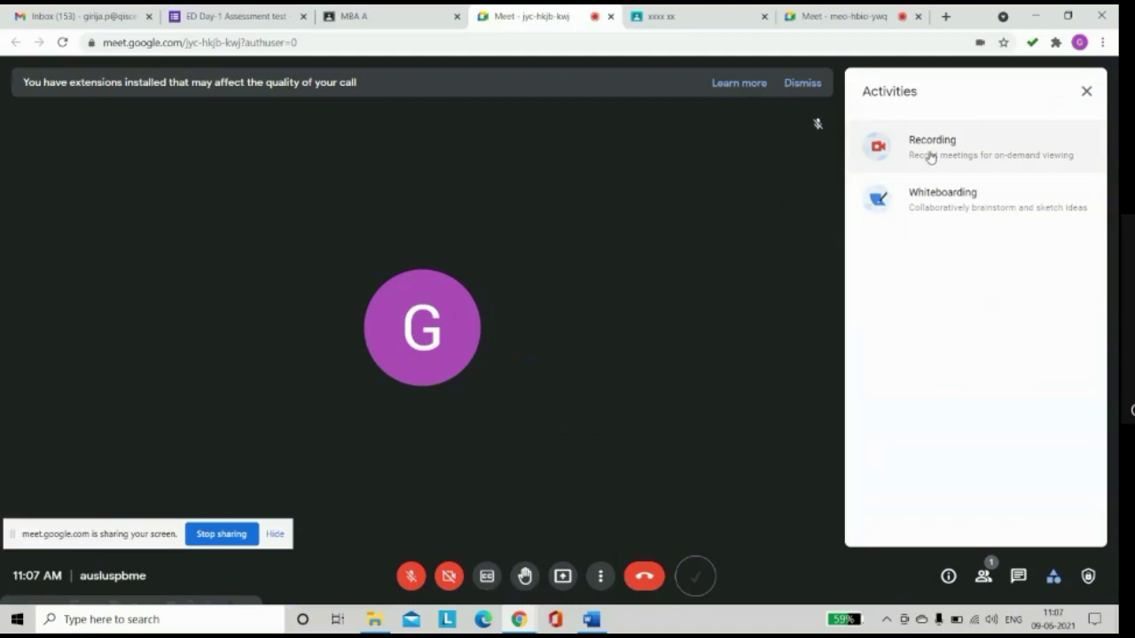
left_click(932, 202)
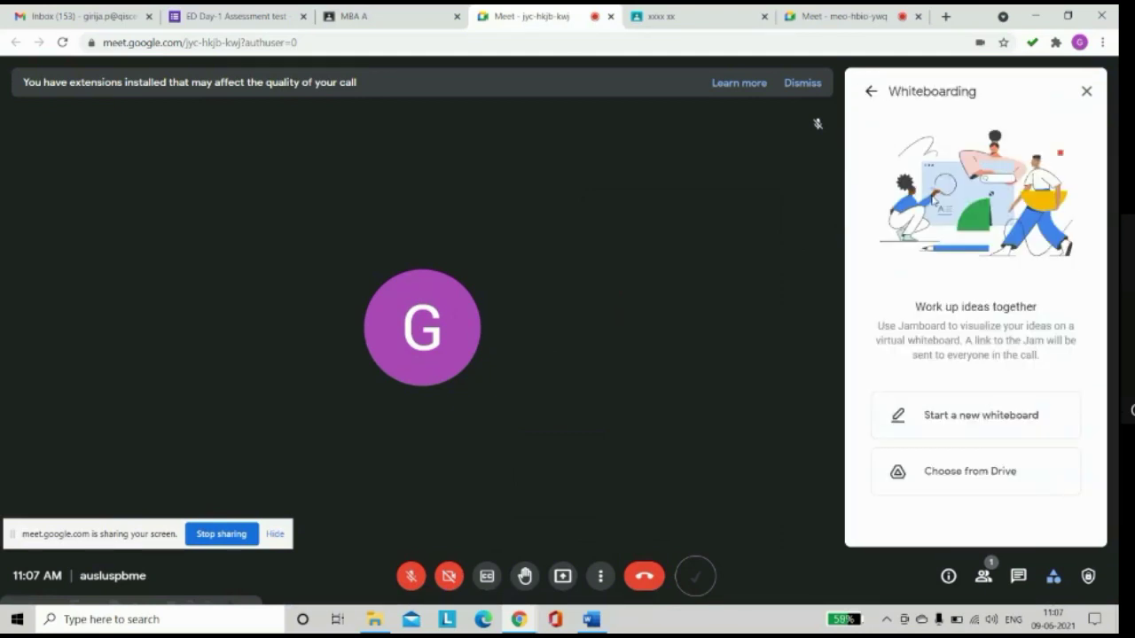
left_click(969, 427)
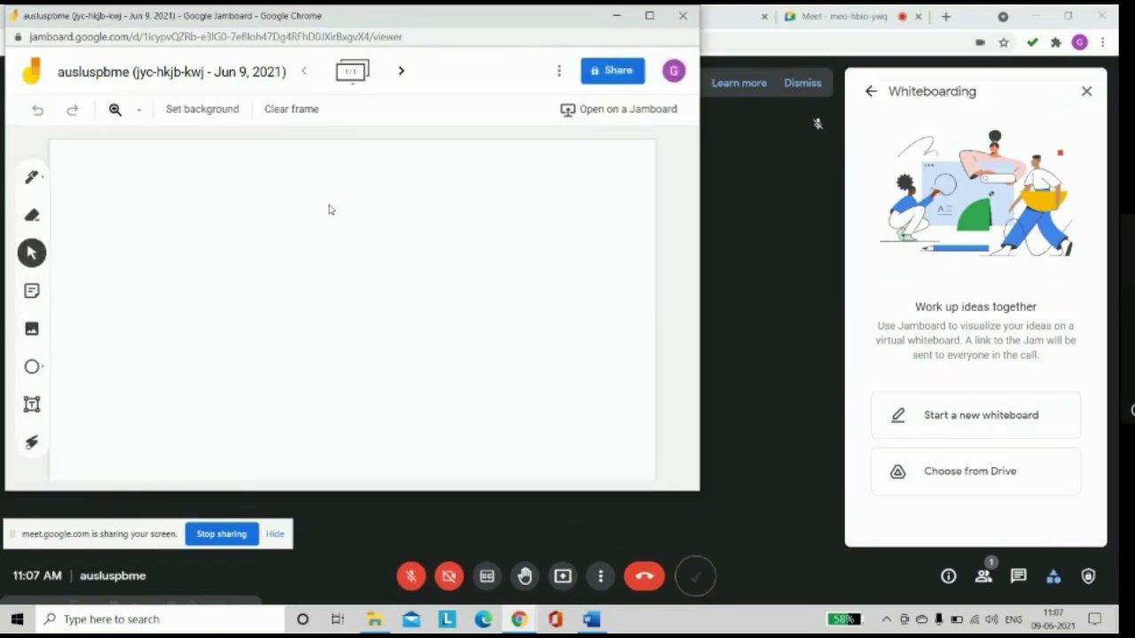
Sketch a graph with the pen on the whiteboard: two axes, two stepped guide lines and a downward-sloping curve
left_click(32, 178)
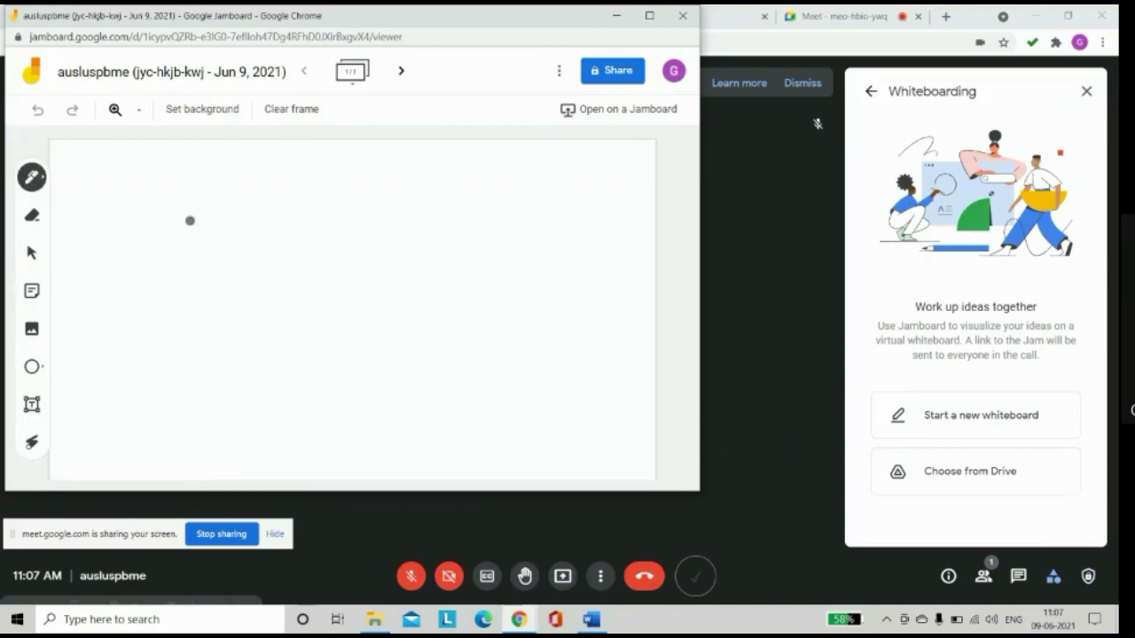
left_click_drag(189, 222, 188, 252)
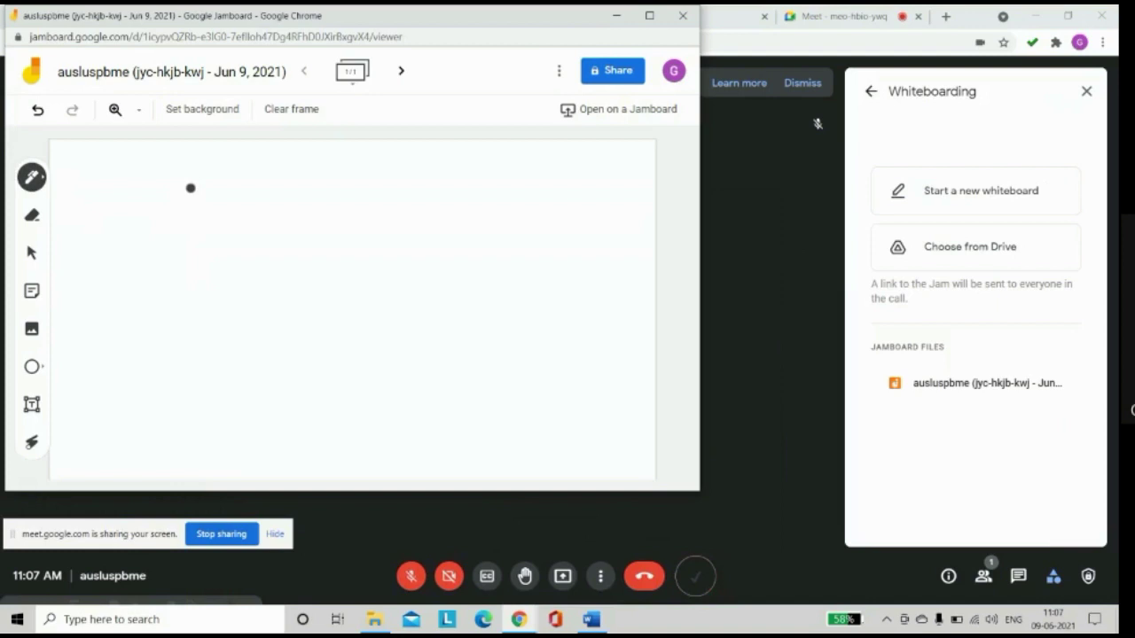
mouse_move(190, 188)
left_mouse_down()
mouse_move(197, 330)
mouse_move(333, 333)
left_mouse_up()
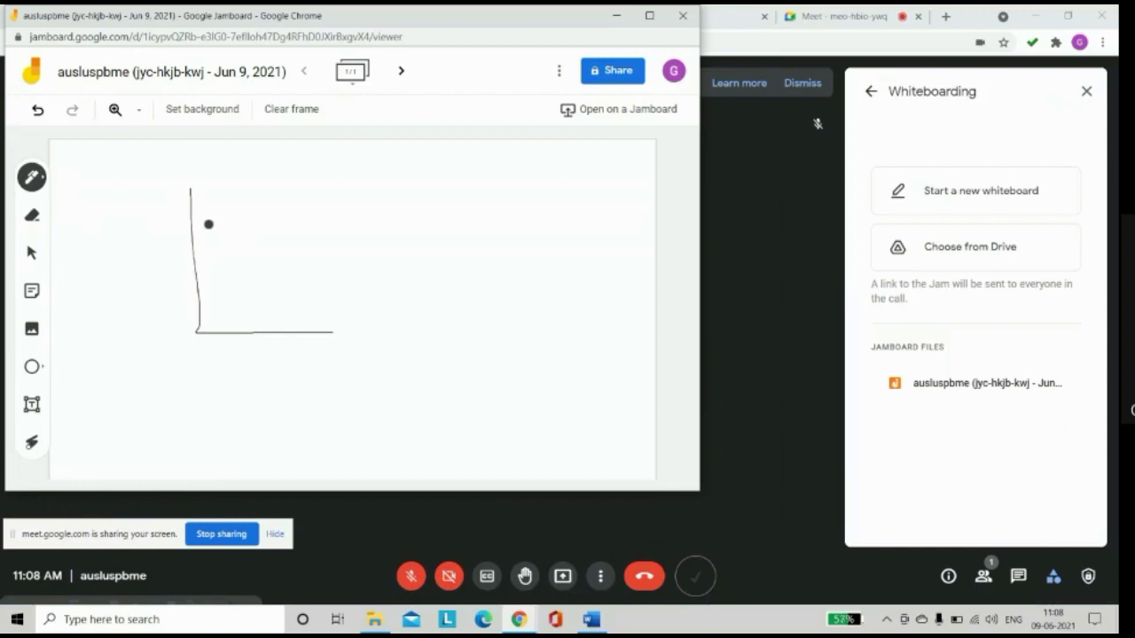
mouse_move(195, 246)
left_mouse_down()
mouse_move(234, 246)
mouse_move(254, 330)
left_mouse_up()
mouse_move(200, 292)
left_mouse_down()
mouse_move(293, 290)
mouse_move(294, 331)
left_mouse_up()
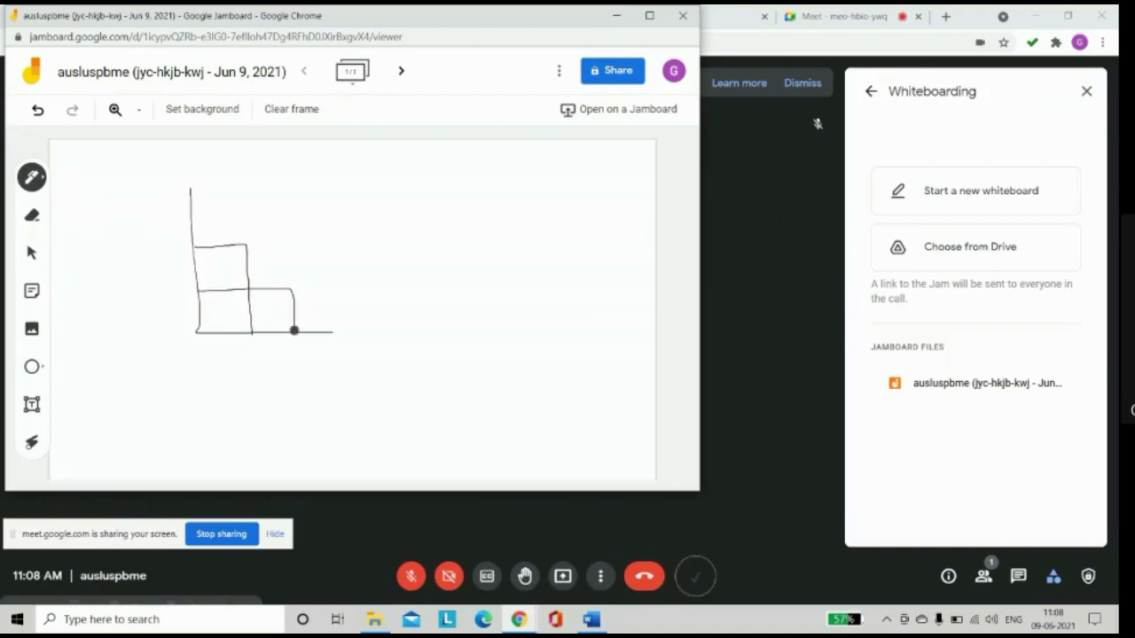
left_click_drag(236, 229, 317, 300)
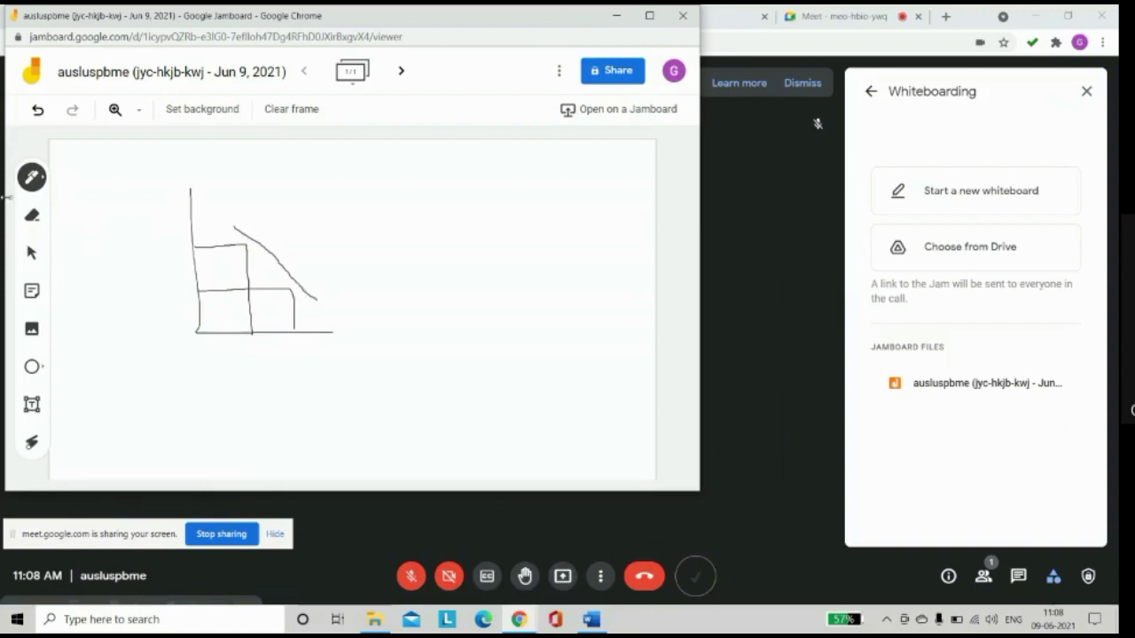
Erase the vertical axis and part of the inner guide lines from the whiteboard graph
left_click(32, 215)
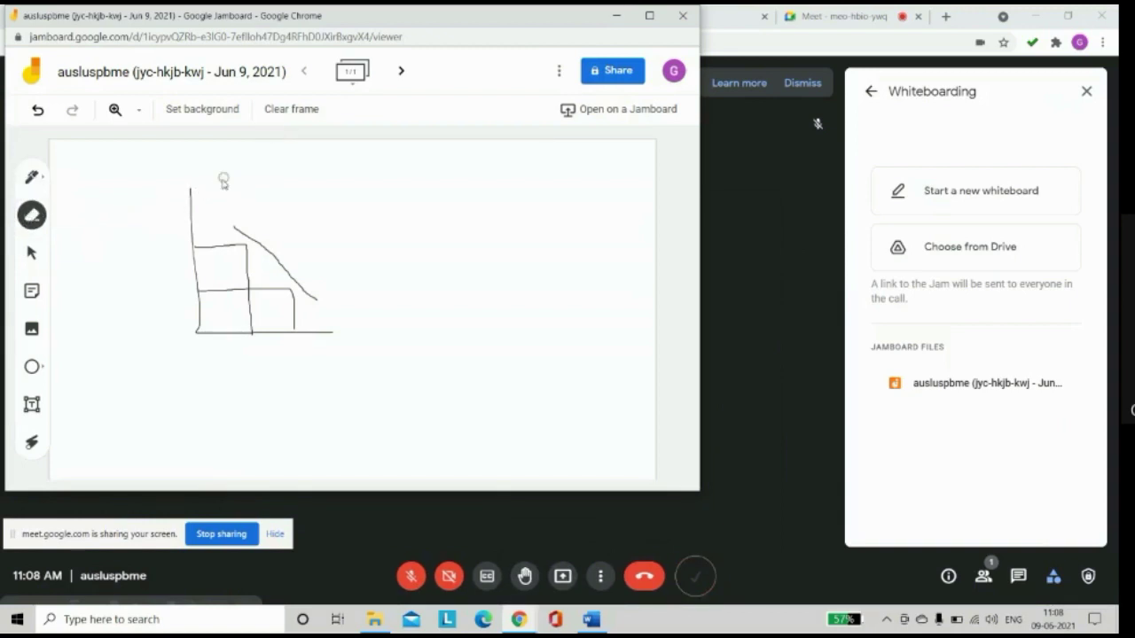
mouse_move(191, 195)
left_mouse_down()
mouse_move(203, 334)
mouse_move(222, 334)
left_mouse_up()
mouse_move(234, 280)
left_mouse_down()
mouse_move(241, 248)
mouse_move(184, 257)
mouse_move(240, 226)
mouse_move(231, 231)
mouse_move(299, 284)
mouse_move(337, 342)
mouse_move(193, 330)
mouse_move(203, 292)
mouse_move(276, 289)
mouse_move(247, 295)
mouse_move(253, 333)
mouse_move(228, 337)
mouse_move(307, 332)
mouse_move(296, 309)
mouse_move(291, 324)
mouse_move(314, 341)
mouse_move(340, 329)
mouse_move(311, 334)
mouse_move(316, 292)
mouse_move(254, 293)
mouse_move(268, 293)
left_mouse_up()
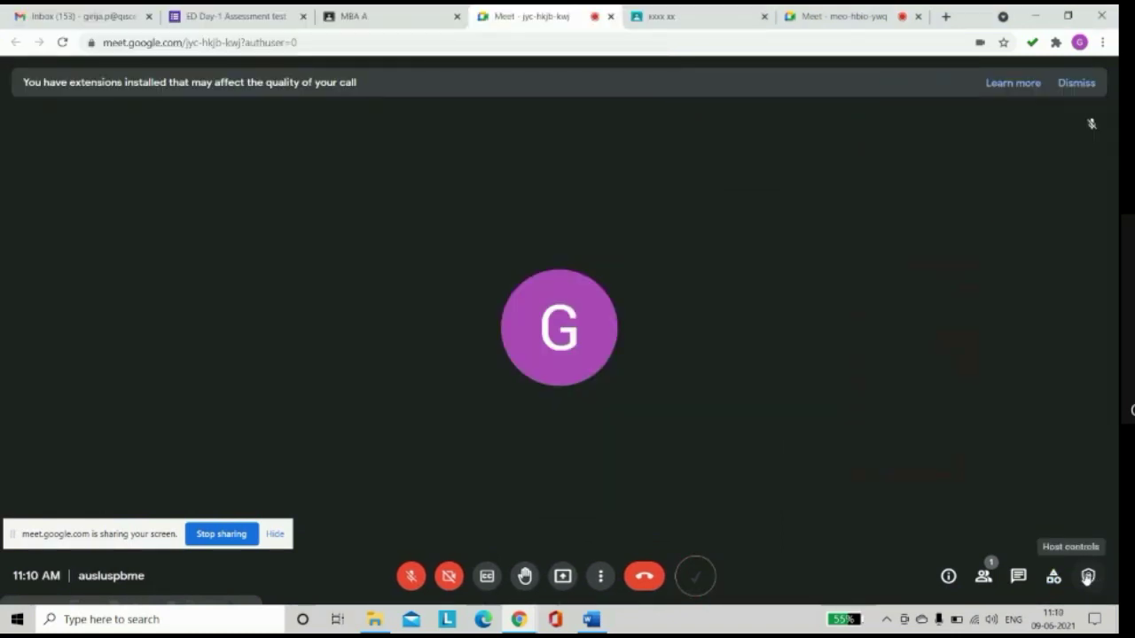
Show the meeting's host controls and turn off Quick access
left_click(1088, 577)
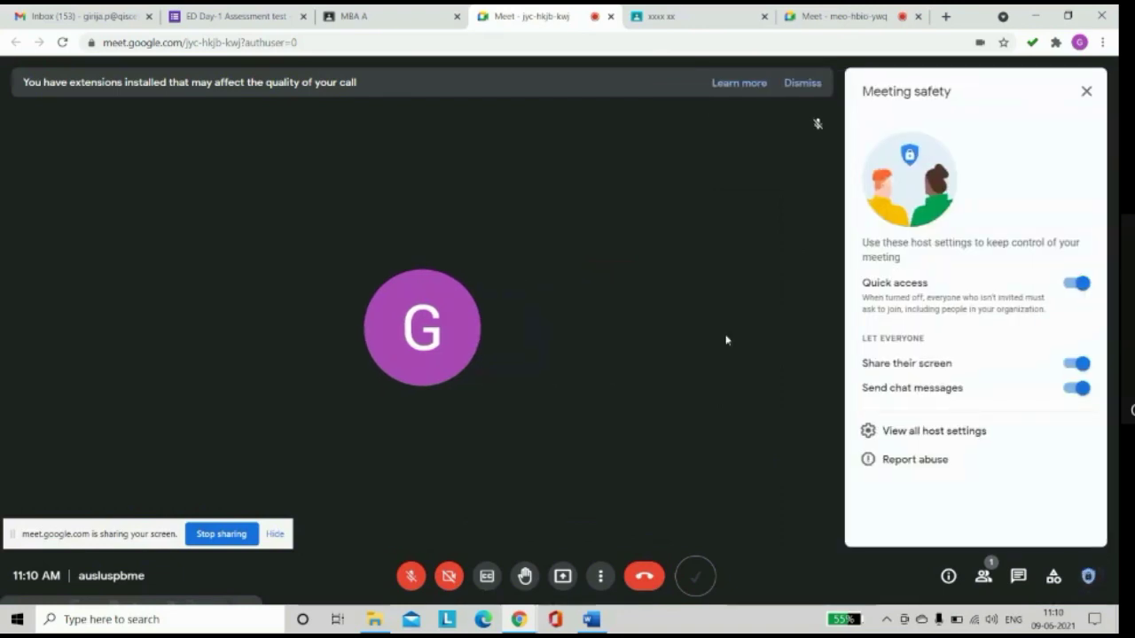
left_click(971, 293)
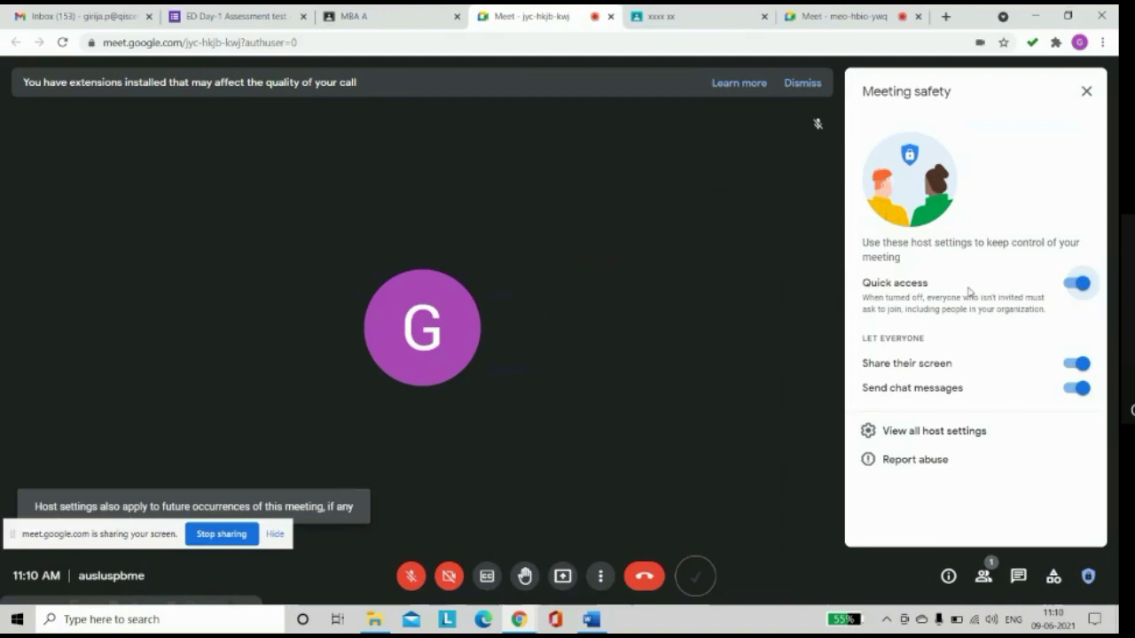
left_click(1070, 286)
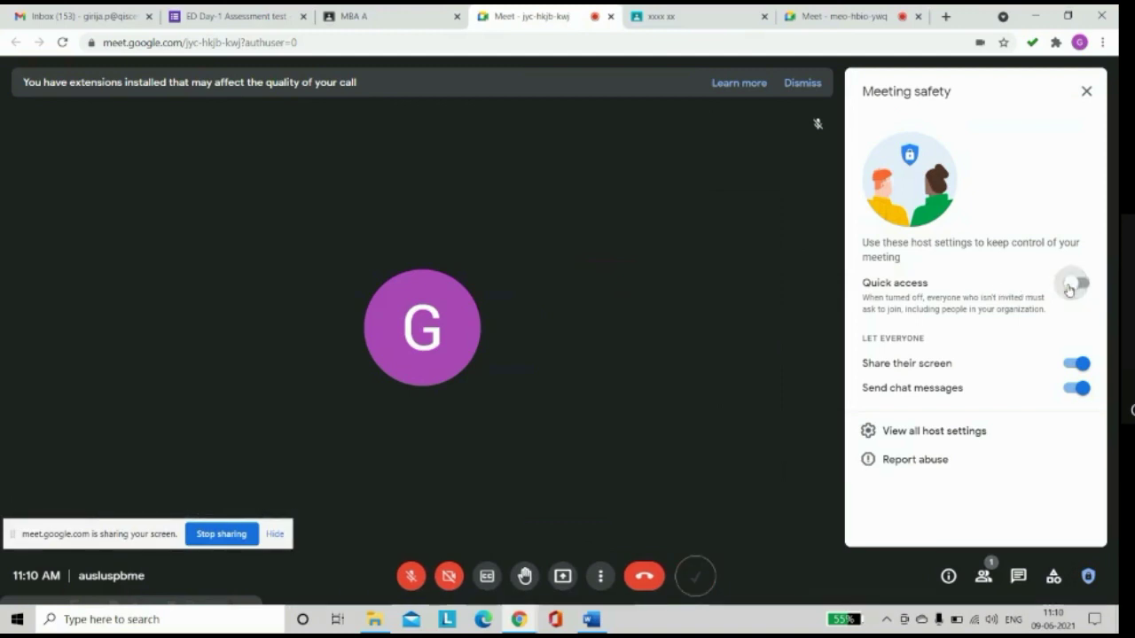